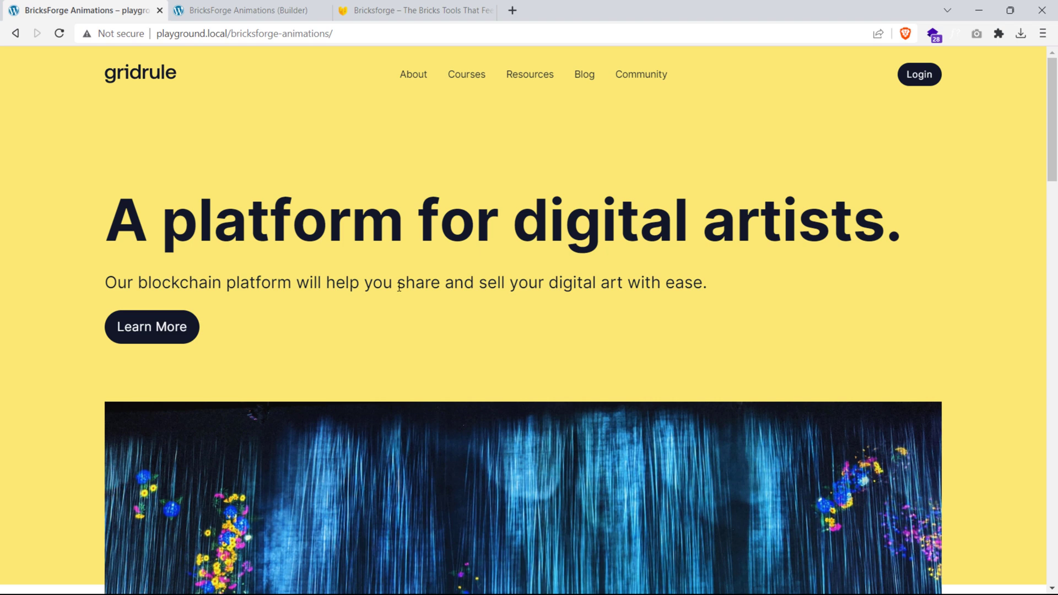
Step: Reload the live BricksForge Animations page and examine the load and reveal animations of its heading, hero image, feature cards and artists section
key(ctrl+r)
key(ctrl+r)
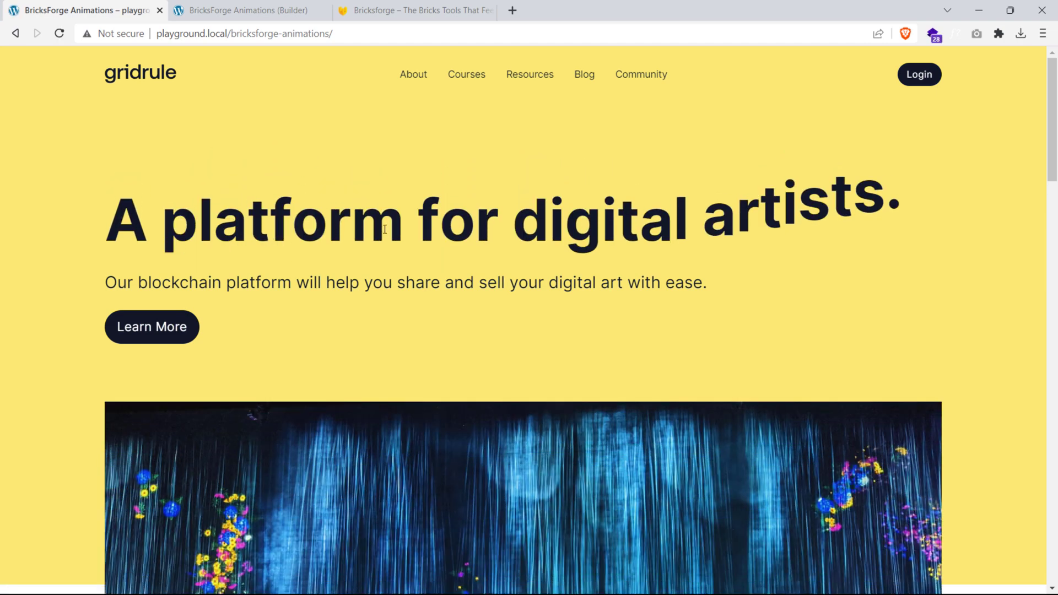
scroll(603, 239, down, 10)
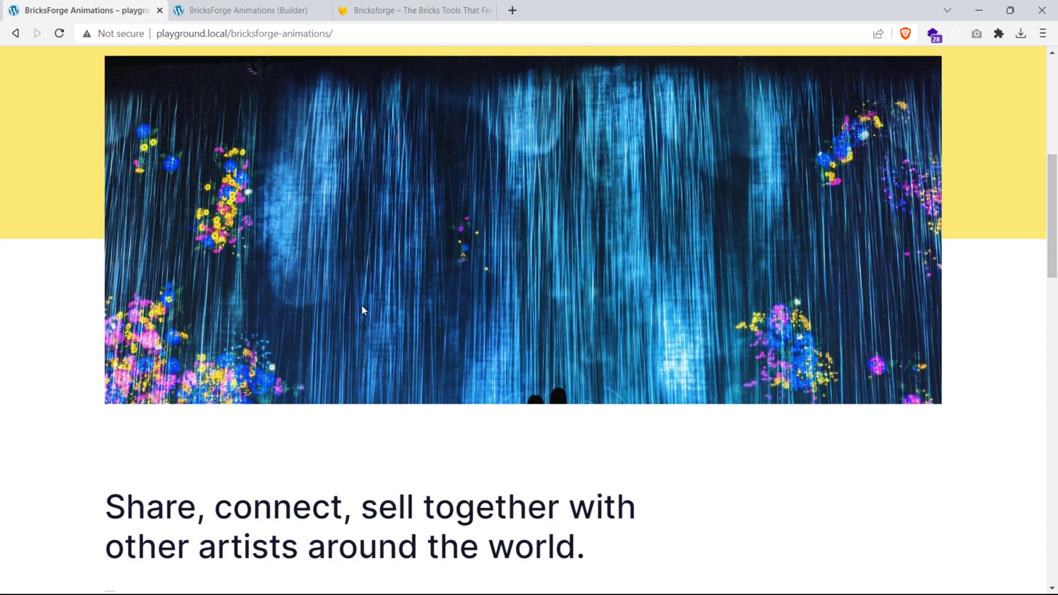
scroll(433, 364, down, 5)
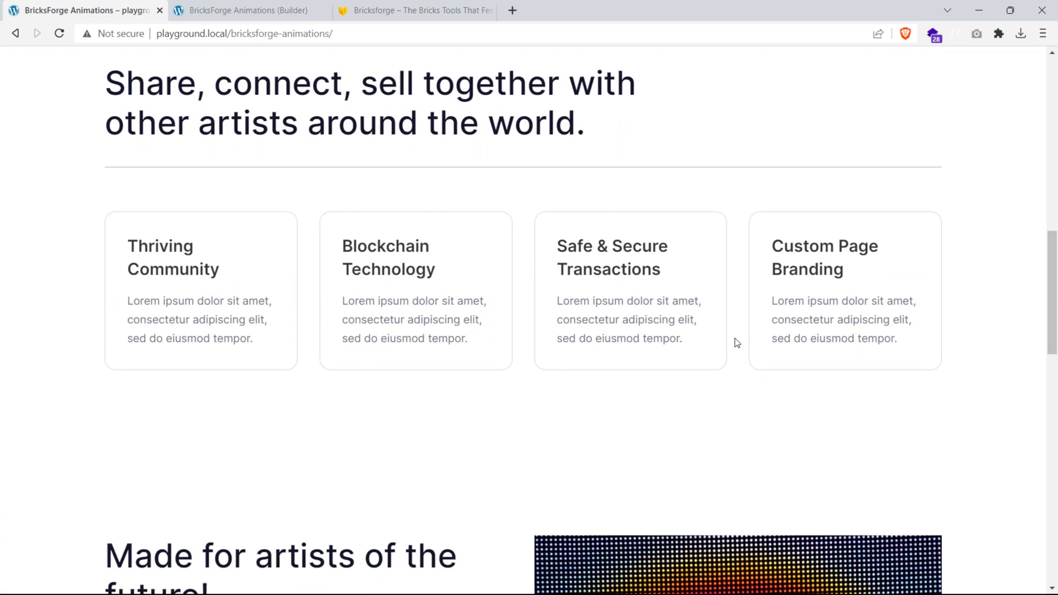
scroll(495, 326, down, 4)
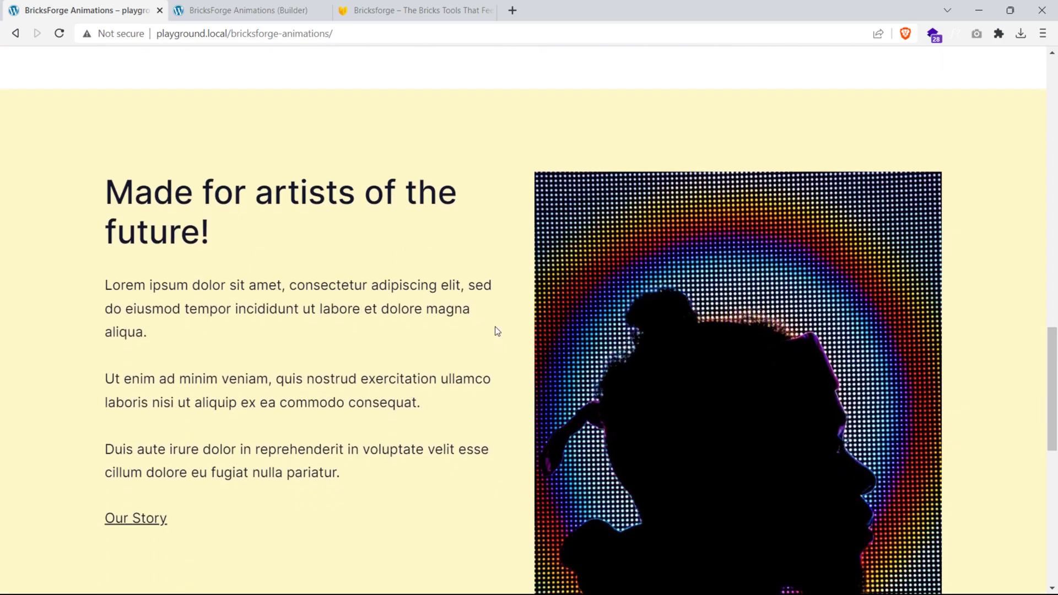
key(F5)
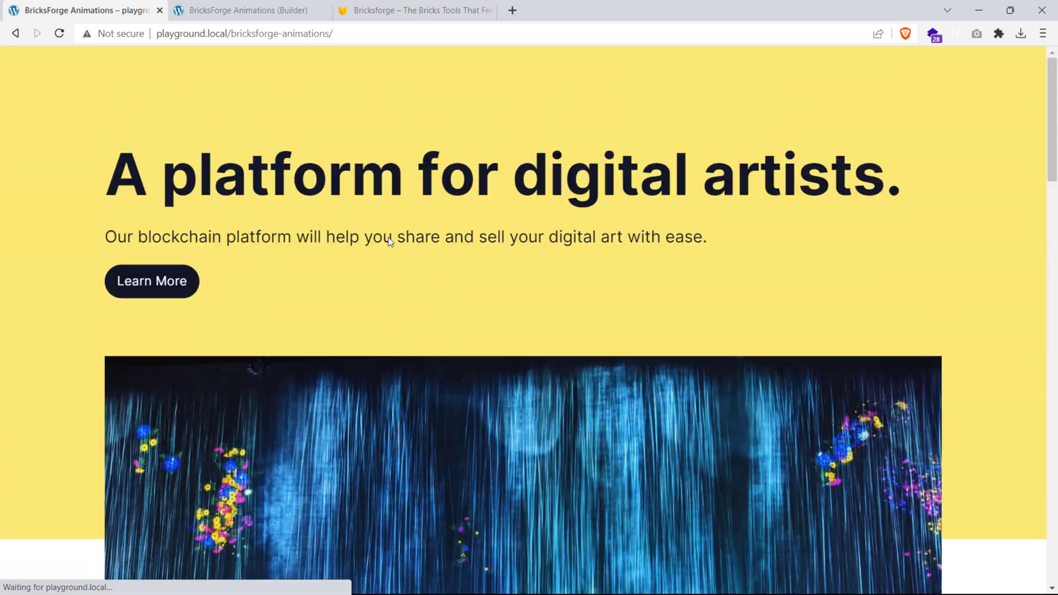
scroll(516, 265, down, 8)
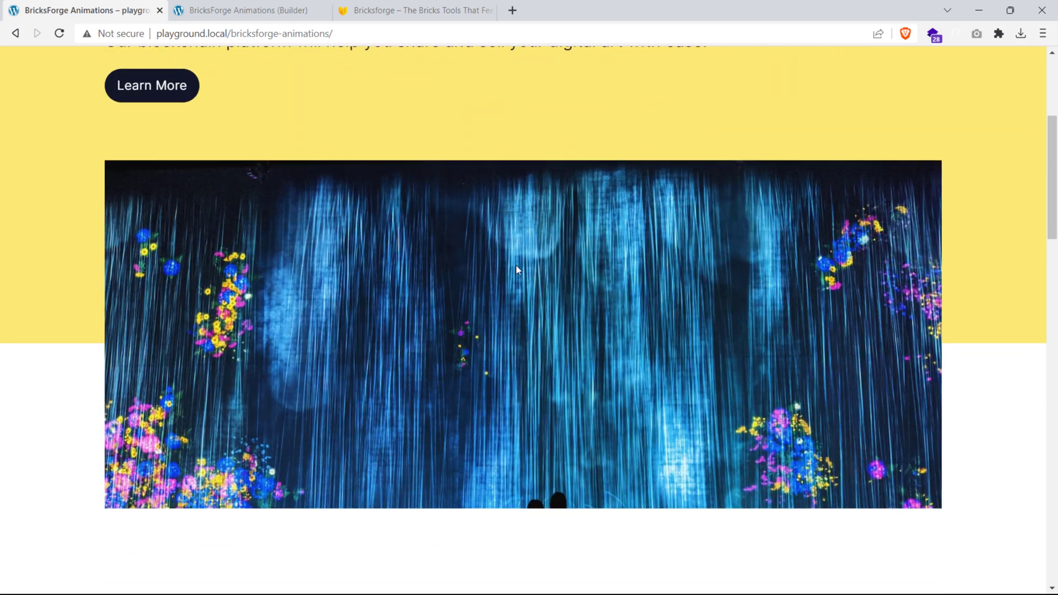
scroll(447, 298, down, 8)
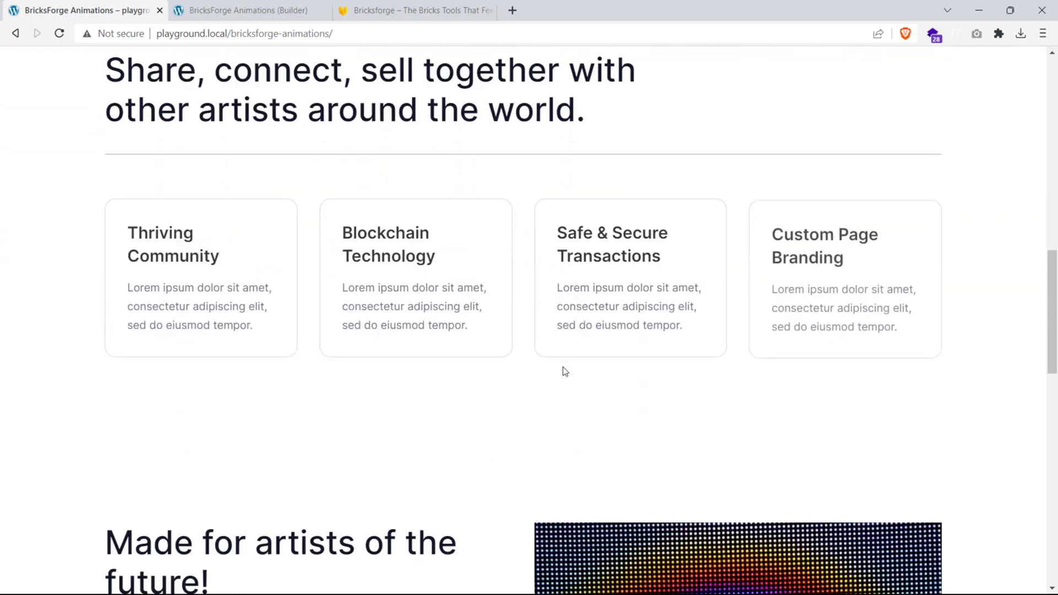
scroll(440, 361, down, 5)
scroll(358, 373, down, 6)
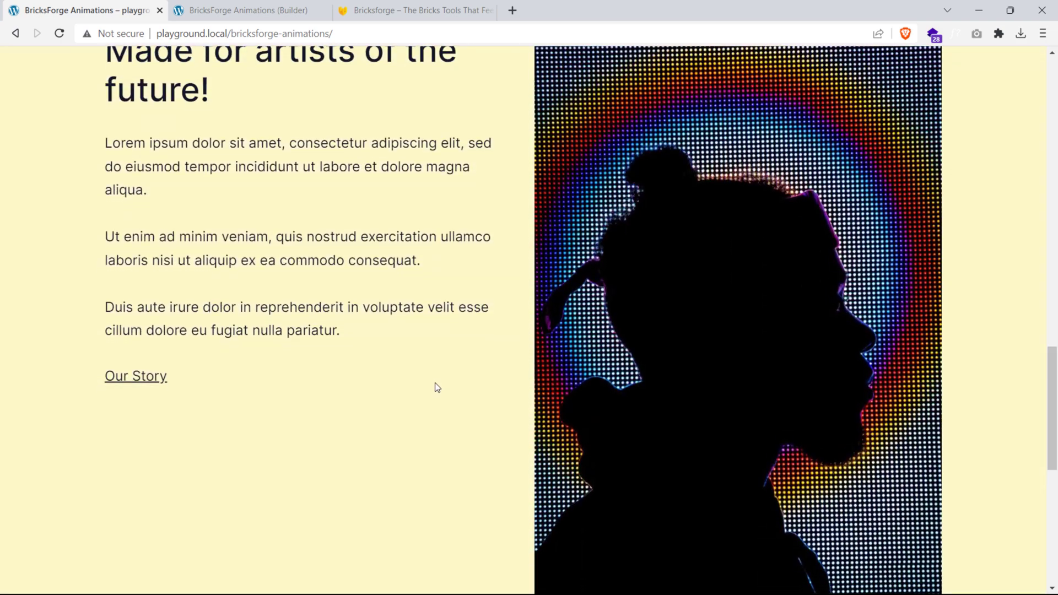
scroll(433, 388, down, 5)
scroll(427, 405, up, 20)
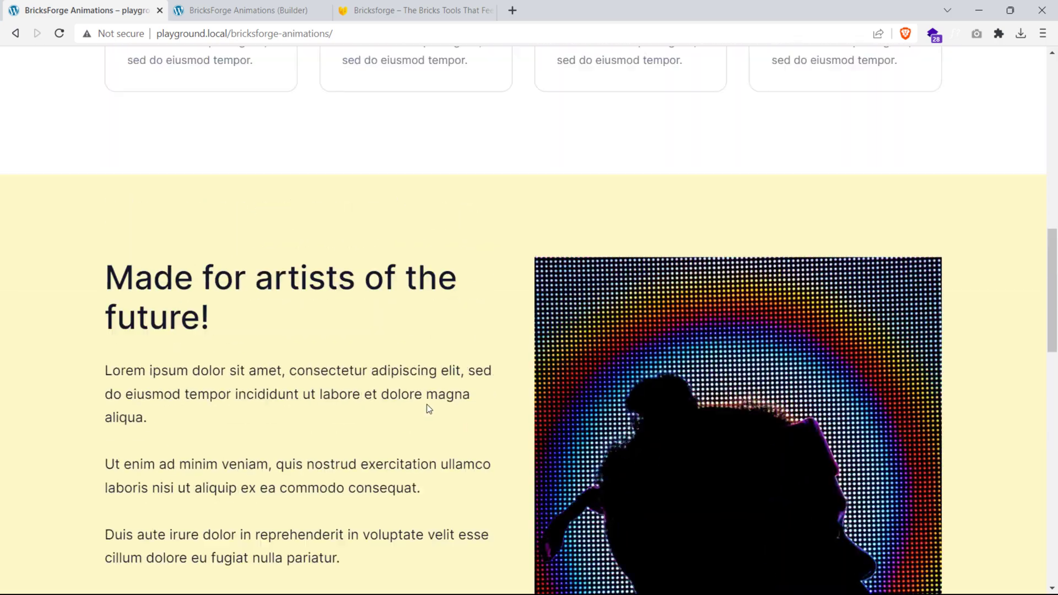
scroll(428, 407, up, 4)
Step: Switch to the Bricksforge website and look through its benefit cards and Core Features section
click(413, 10)
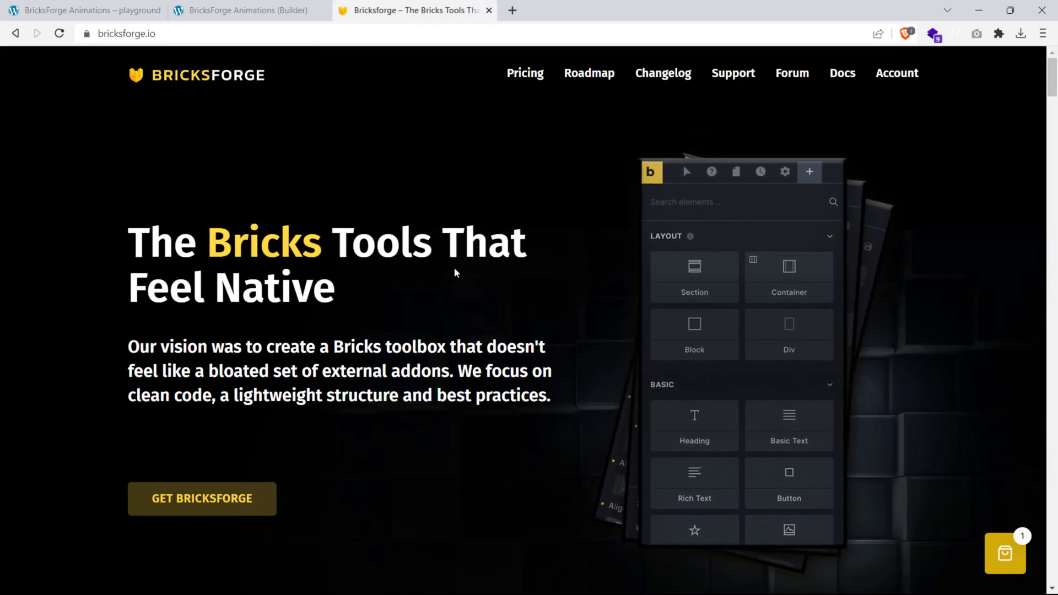
scroll(678, 292, down, 15)
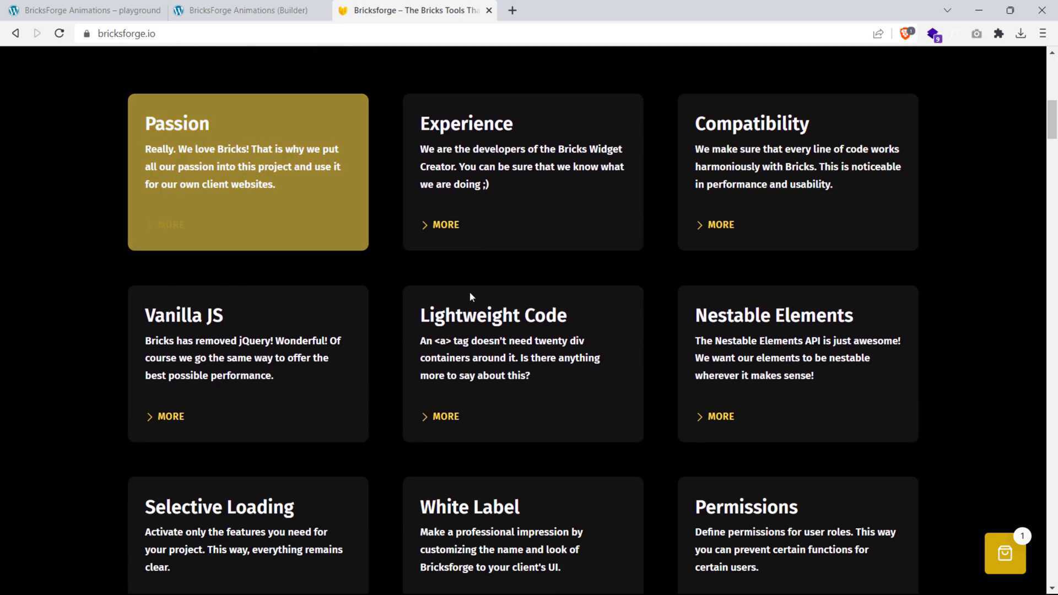
scroll(614, 319, down, 10)
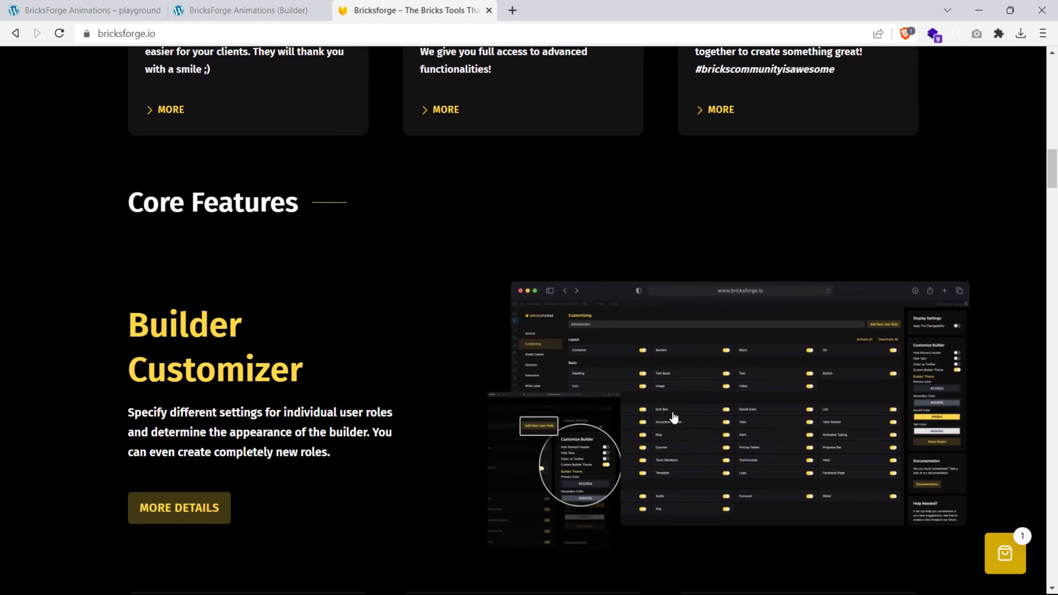
scroll(567, 340, down, 8)
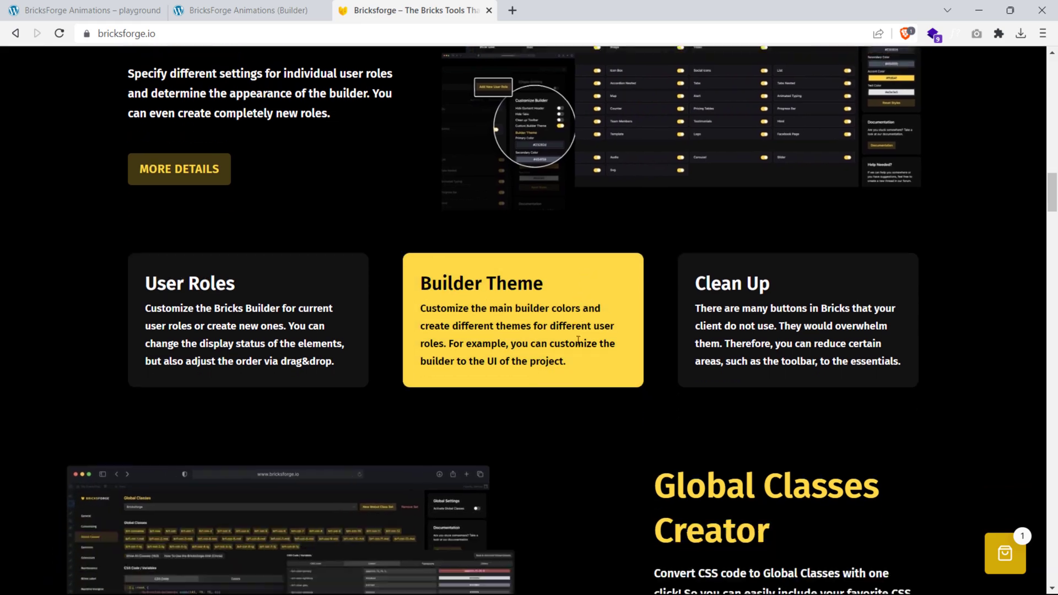
scroll(579, 331, down, 3)
Step: Switch to the page's Bricks builder and examine the hero section's Heading and image Mask in the structure
key(ctrl+shift+Tab)
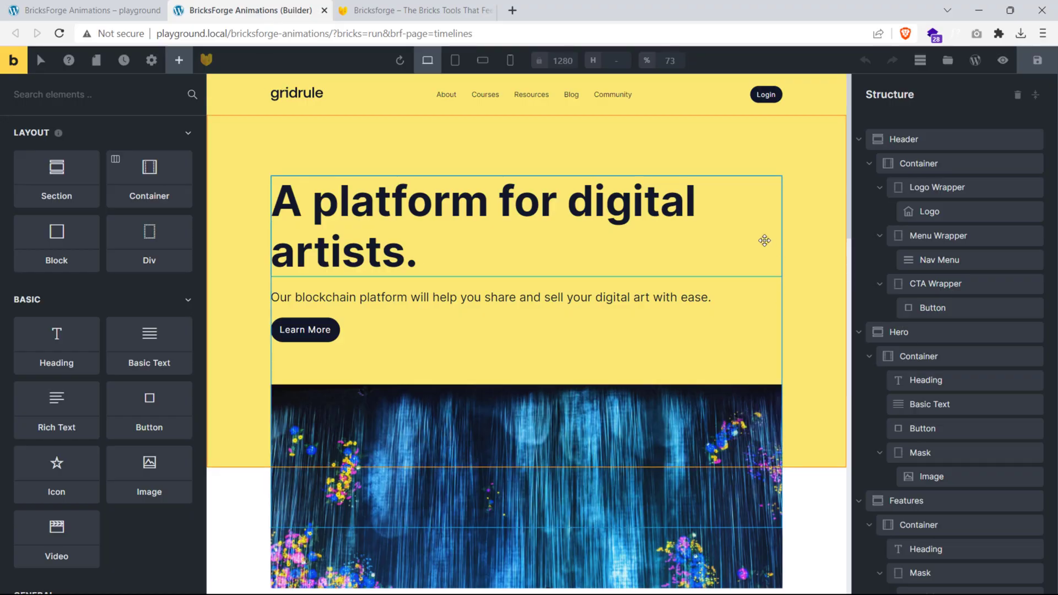
scroll(652, 284, down, 15)
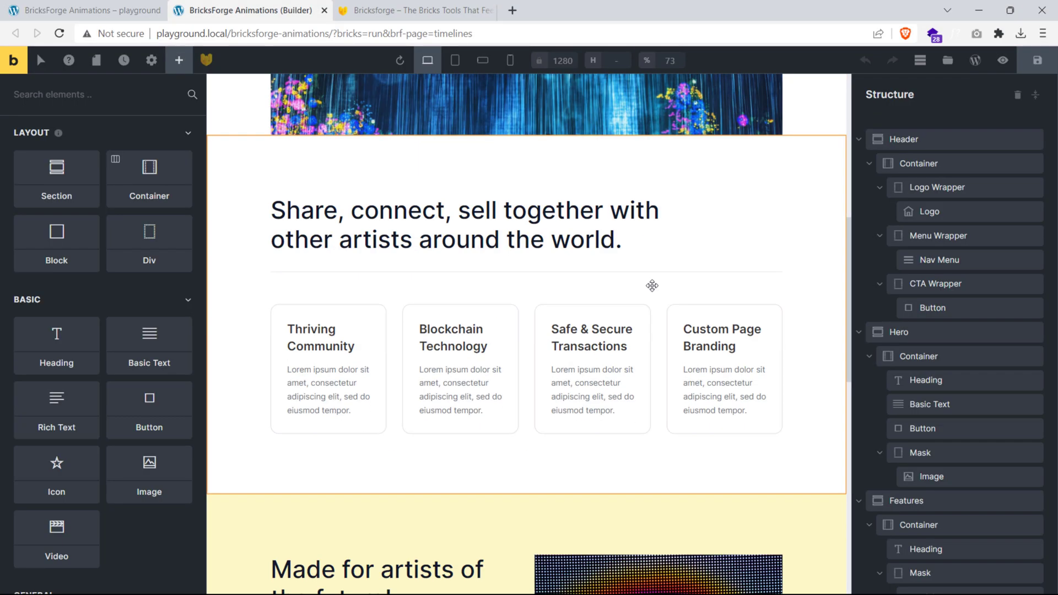
scroll(651, 284, up, 15)
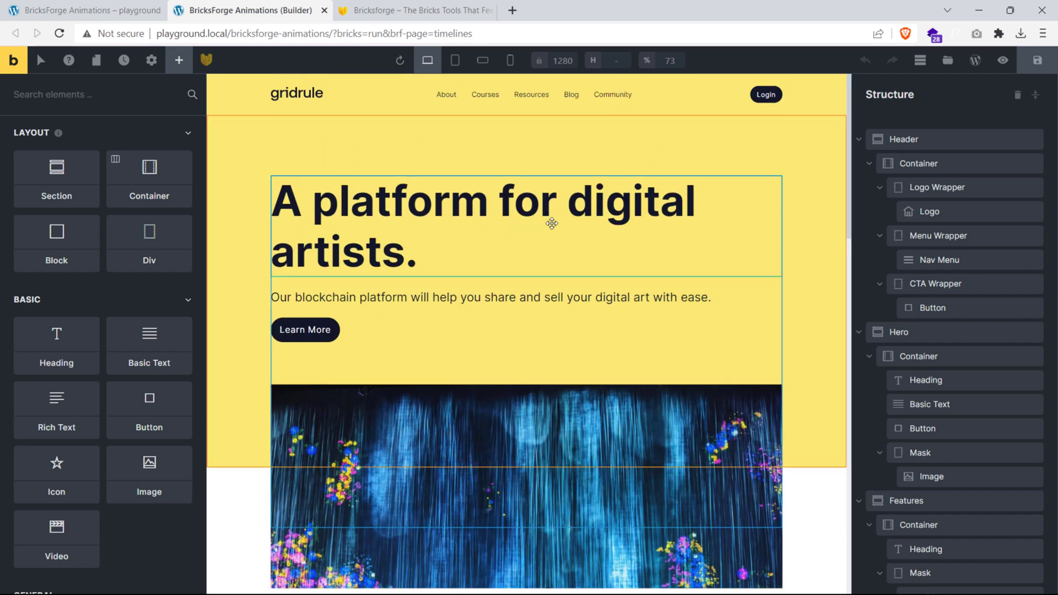
click(579, 230)
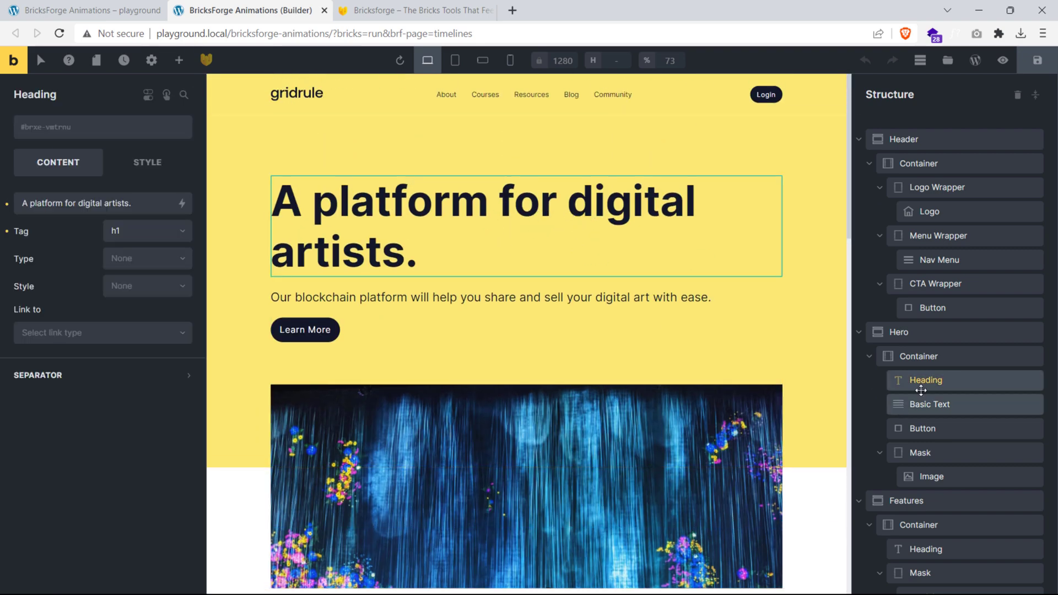
scroll(578, 220, down, 3)
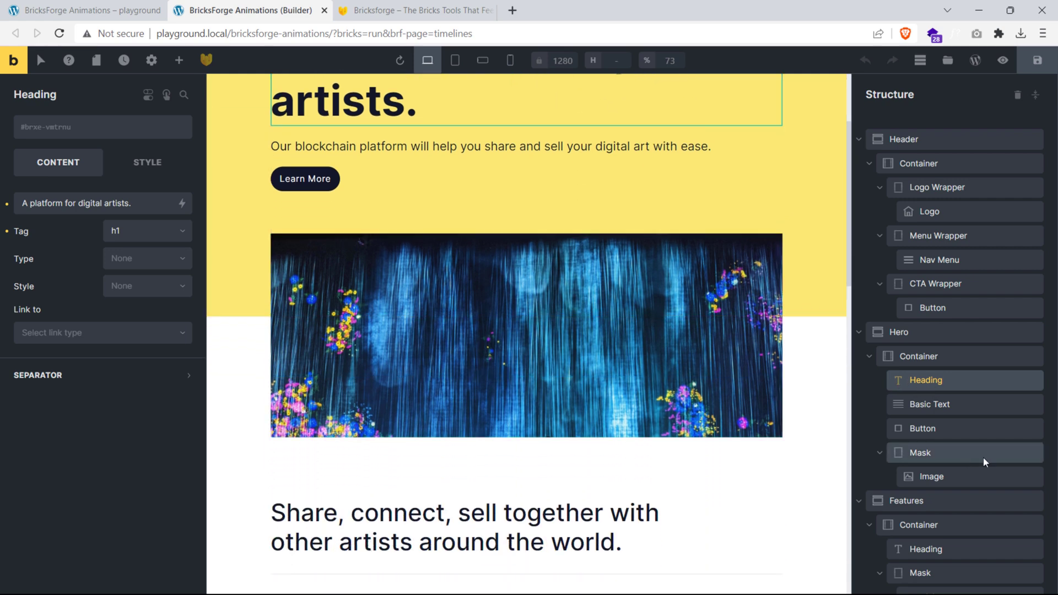
scroll(959, 429, down, 1)
Step: Inspect the Features section's divider Mask and the Feature Grid with its grid items
drag(909, 389, 721, 385)
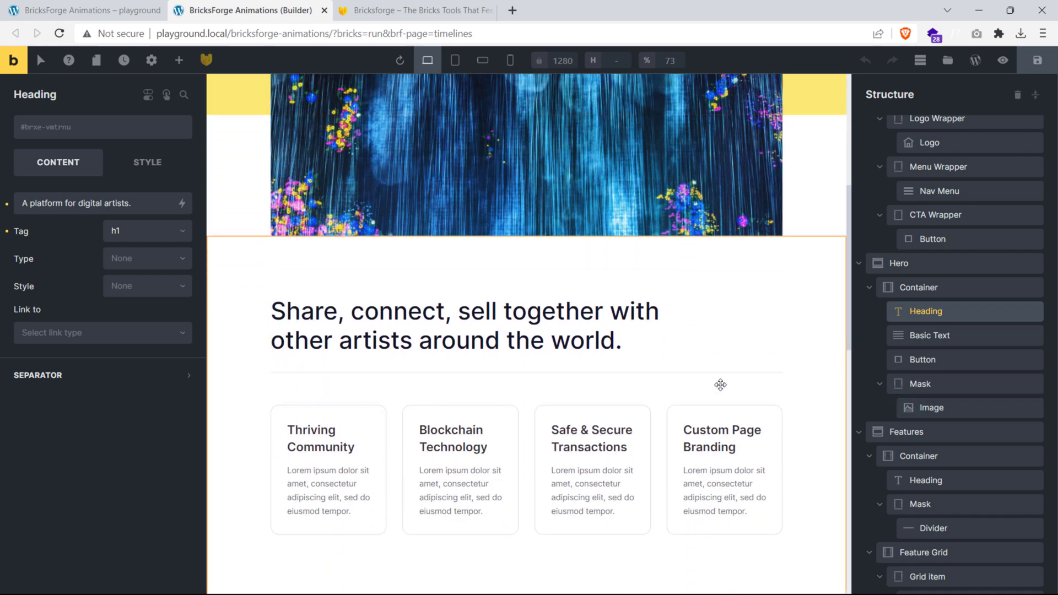
drag(555, 372, 711, 382)
scroll(946, 389, down, 2)
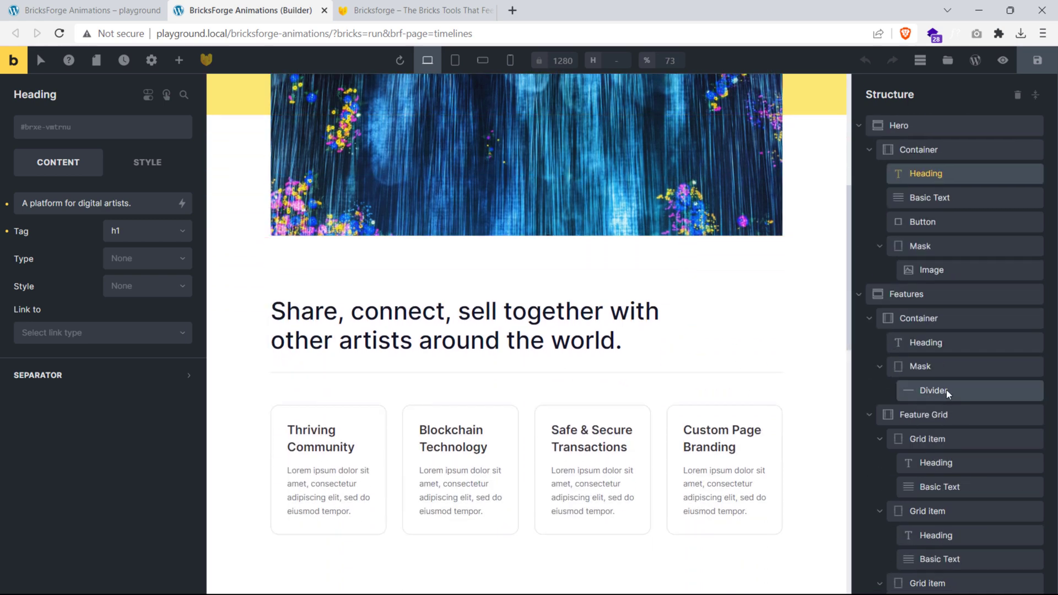
click(914, 369)
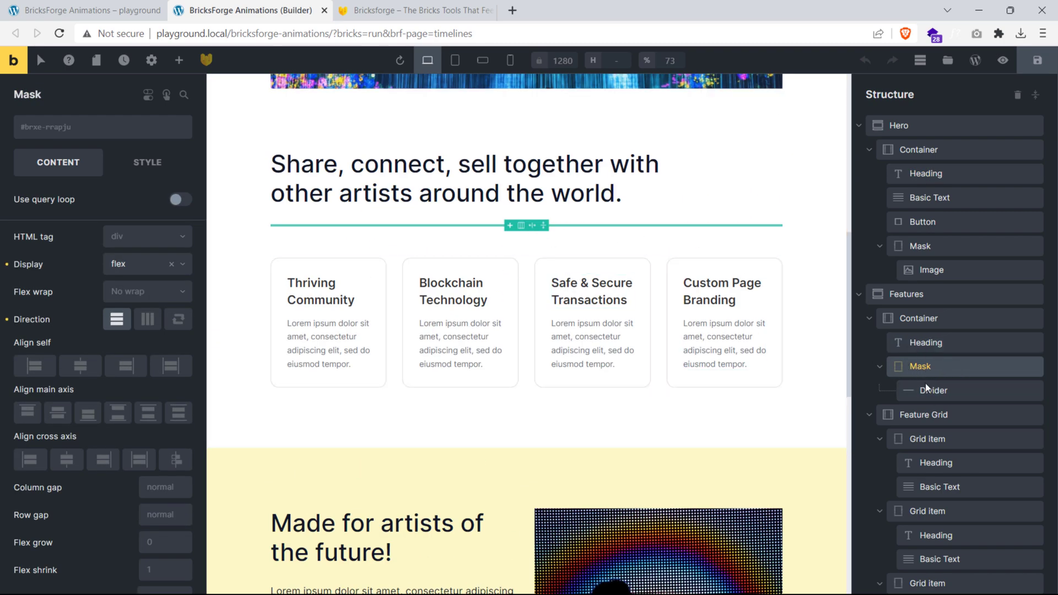
click(925, 416)
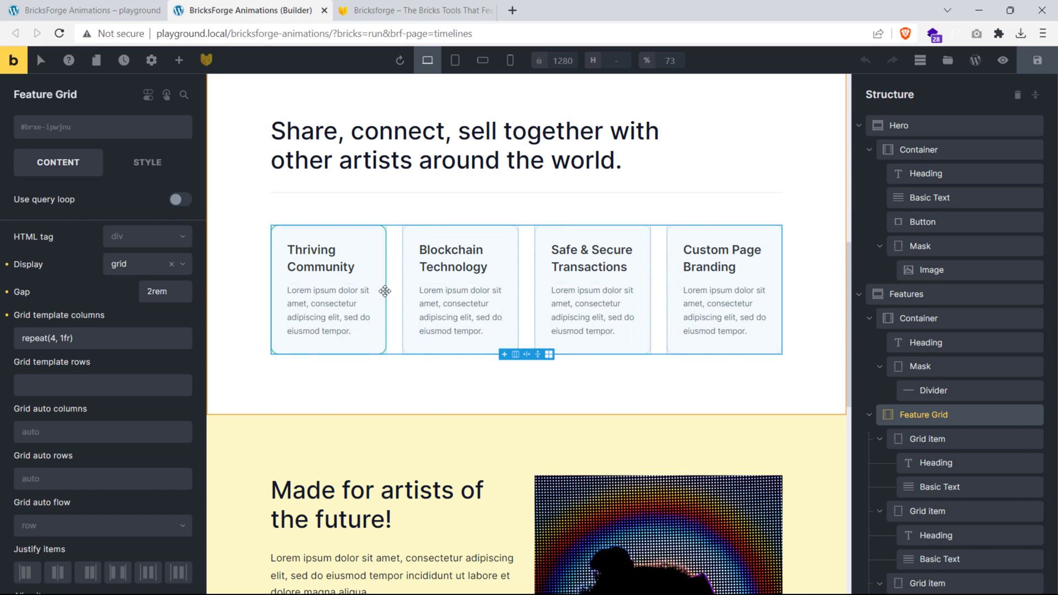
click(407, 289)
Step: Select the Benefits Grid section and check its background style settings, then return to the hero section
scroll(720, 332, down, 5)
click(790, 330)
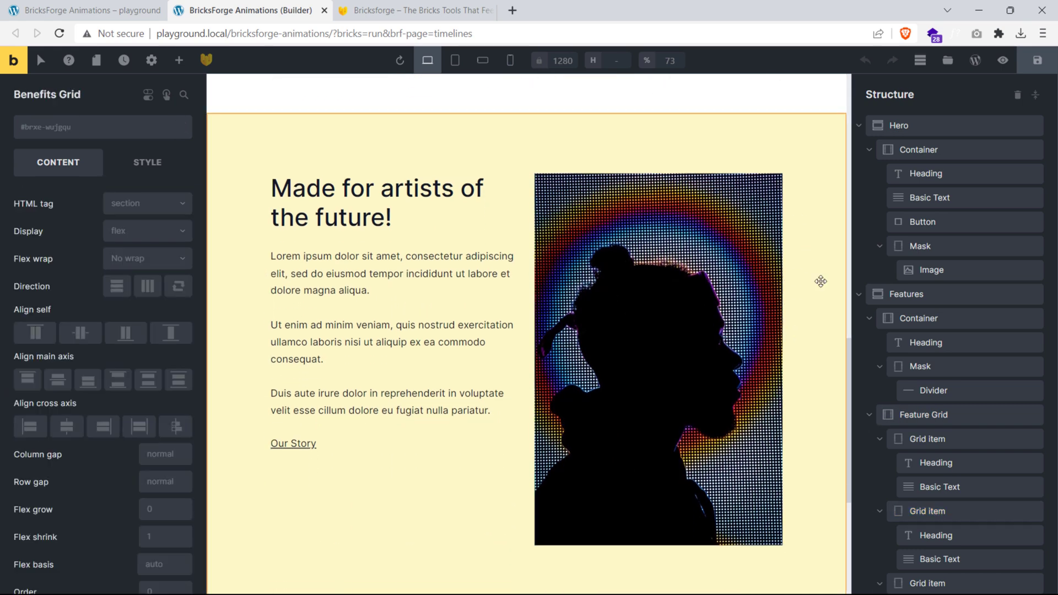
click(136, 167)
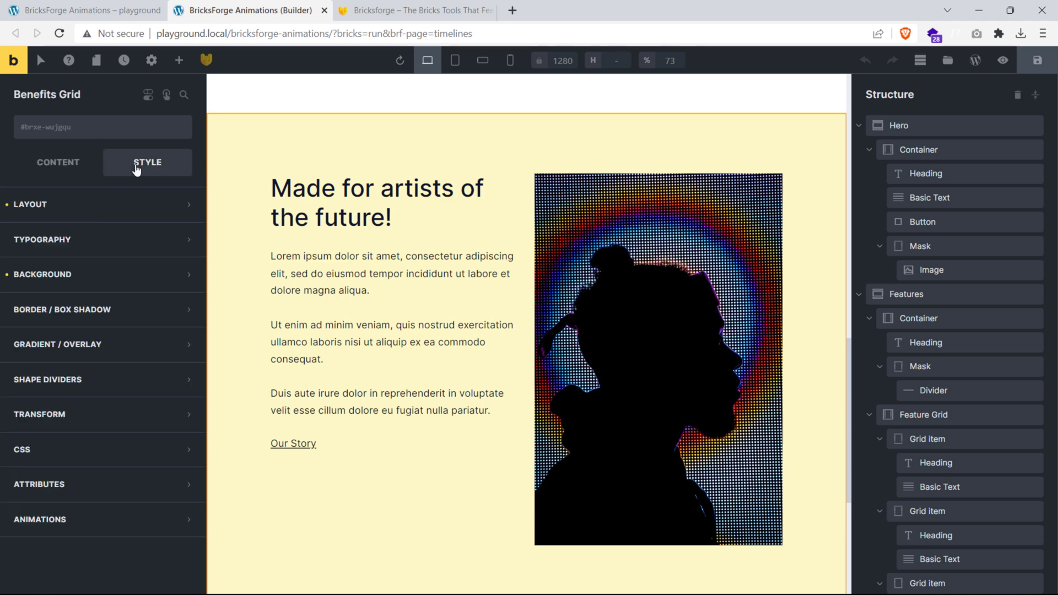
click(106, 271)
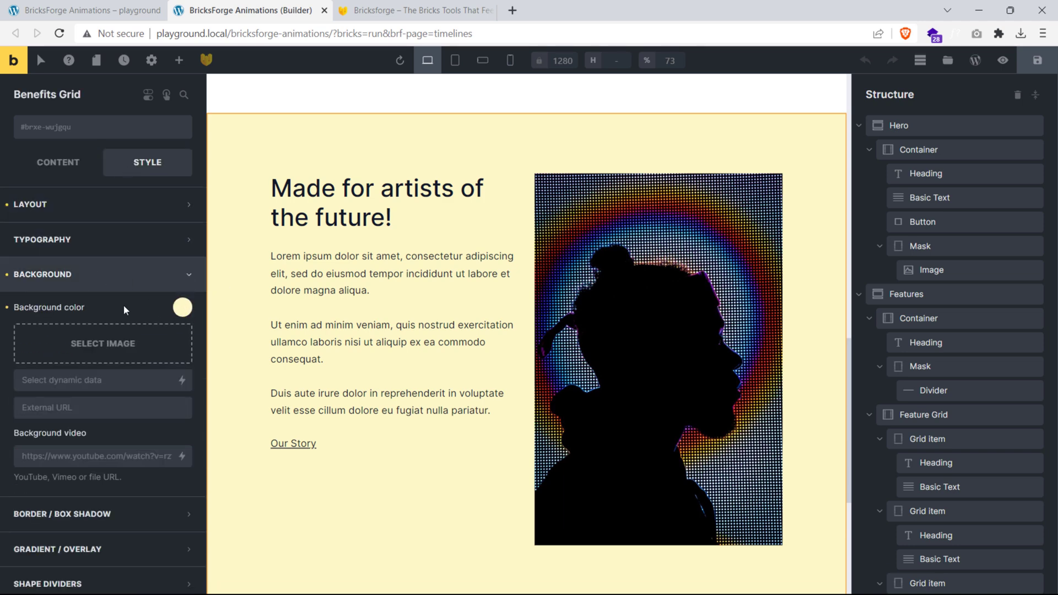
click(174, 281)
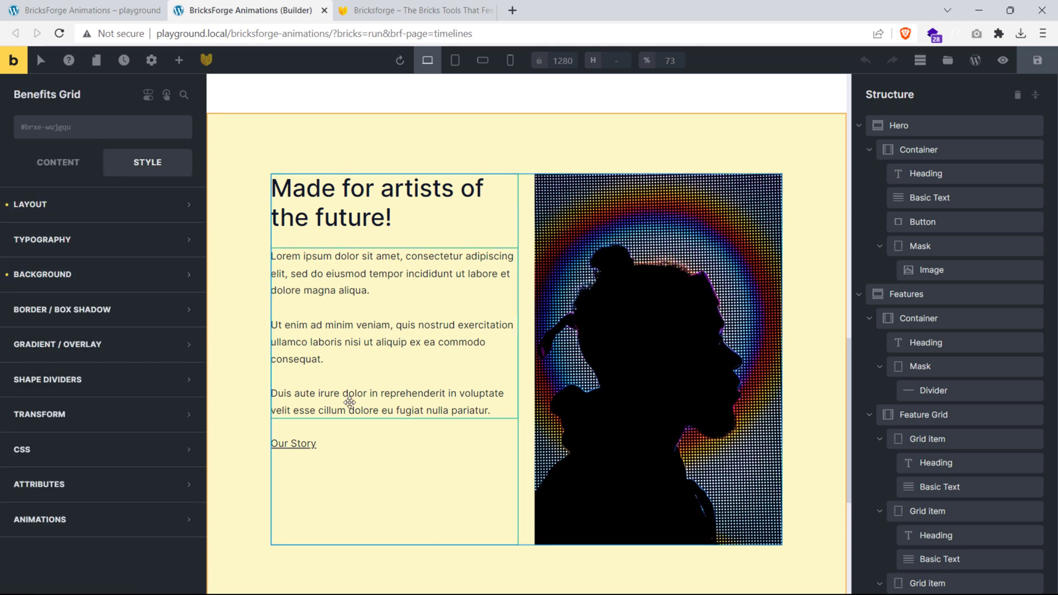
scroll(375, 341, up, 6)
scroll(398, 283, down, 5)
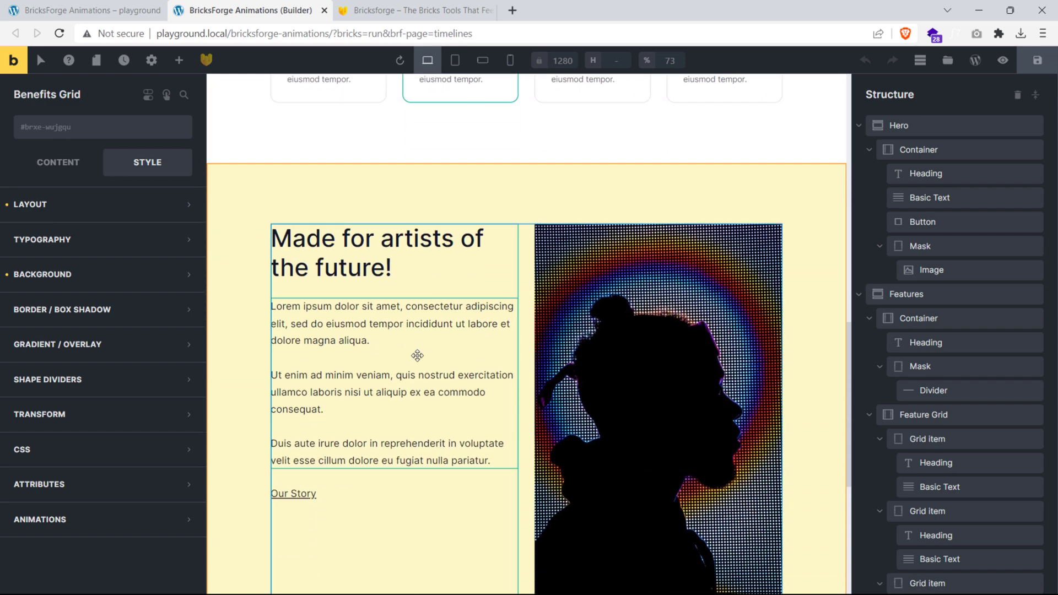
scroll(343, 267, up, 12)
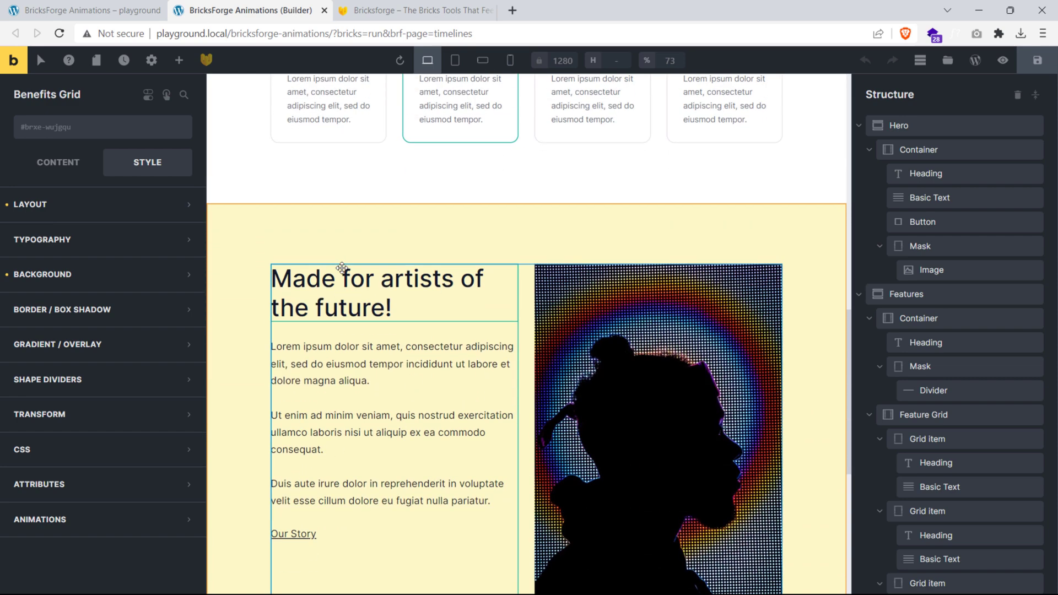
scroll(342, 268, up, 2)
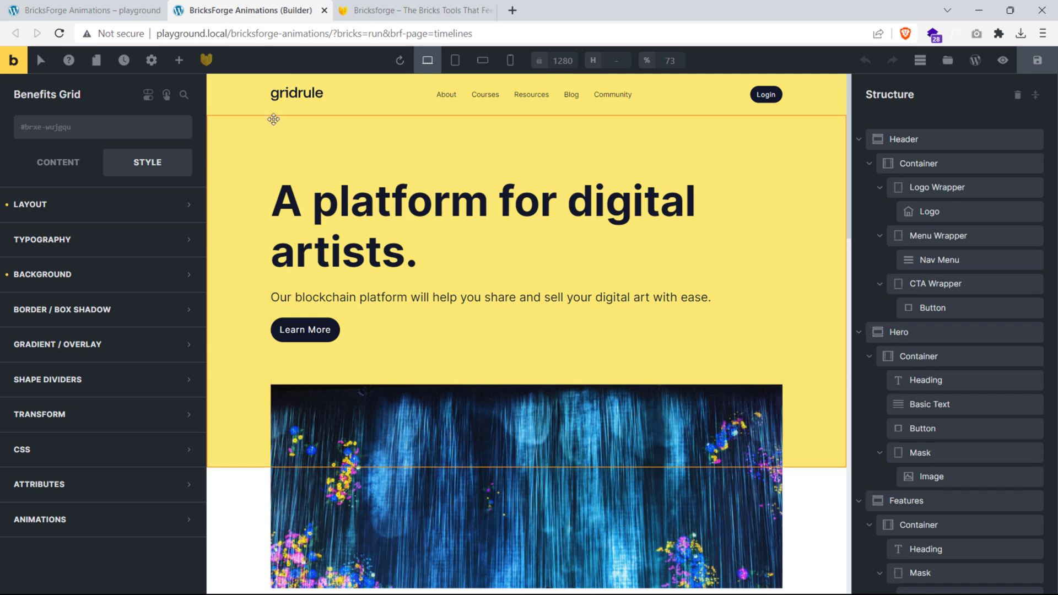
Step: Open the Bricksforge Panel, check its Events page and return to Timelines
click(206, 61)
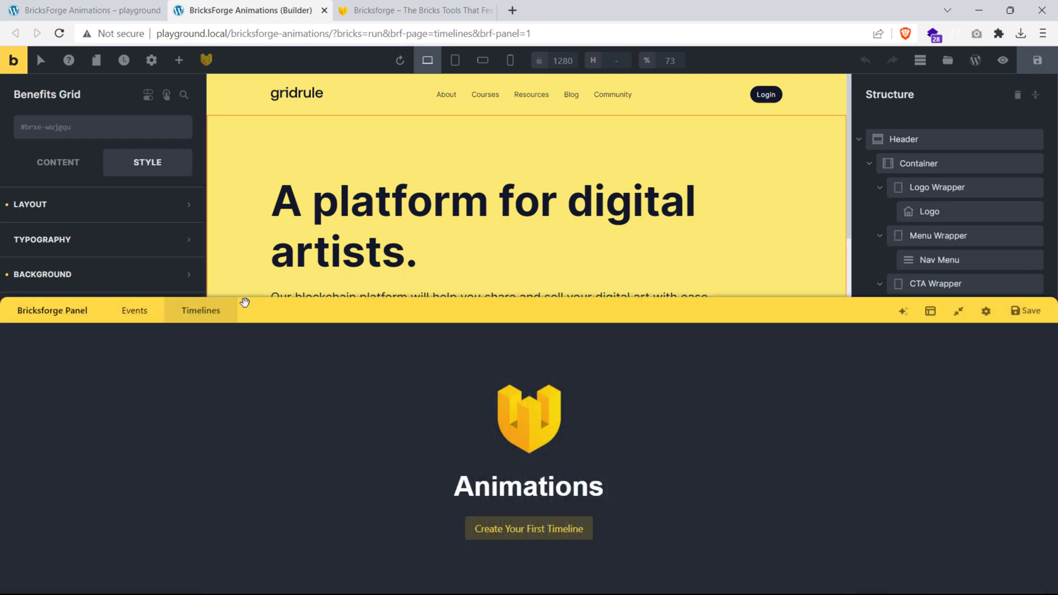
click(129, 322)
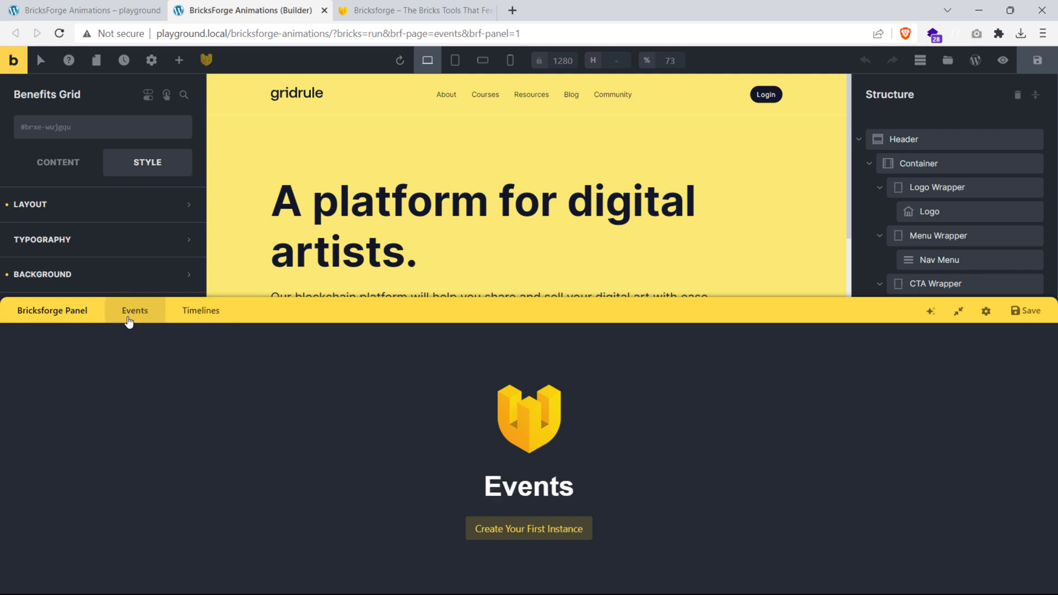
click(201, 316)
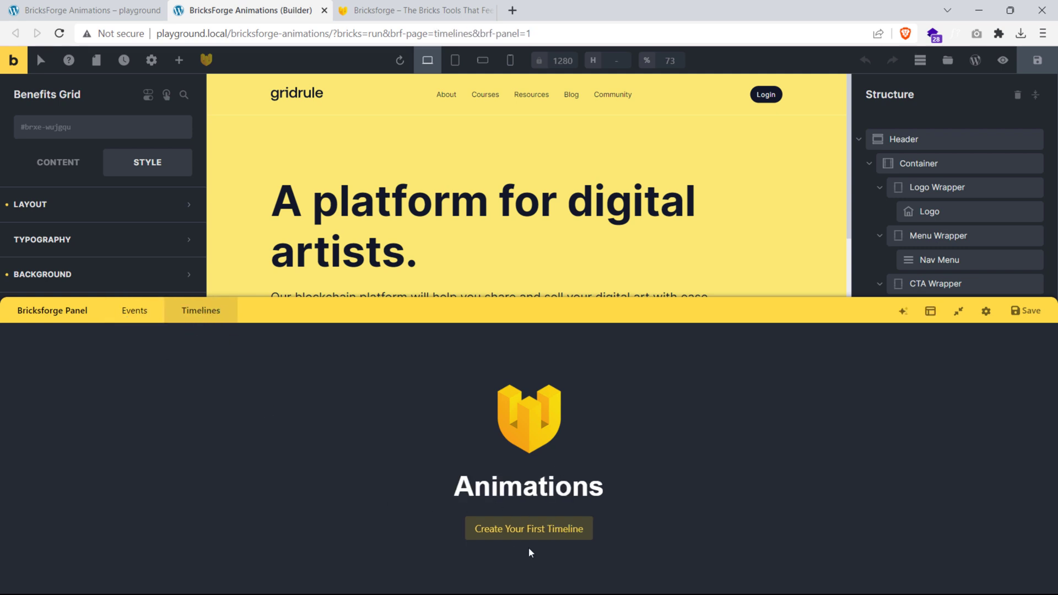
Step: Create the first animation timeline and rename it Text Reveal
click(521, 529)
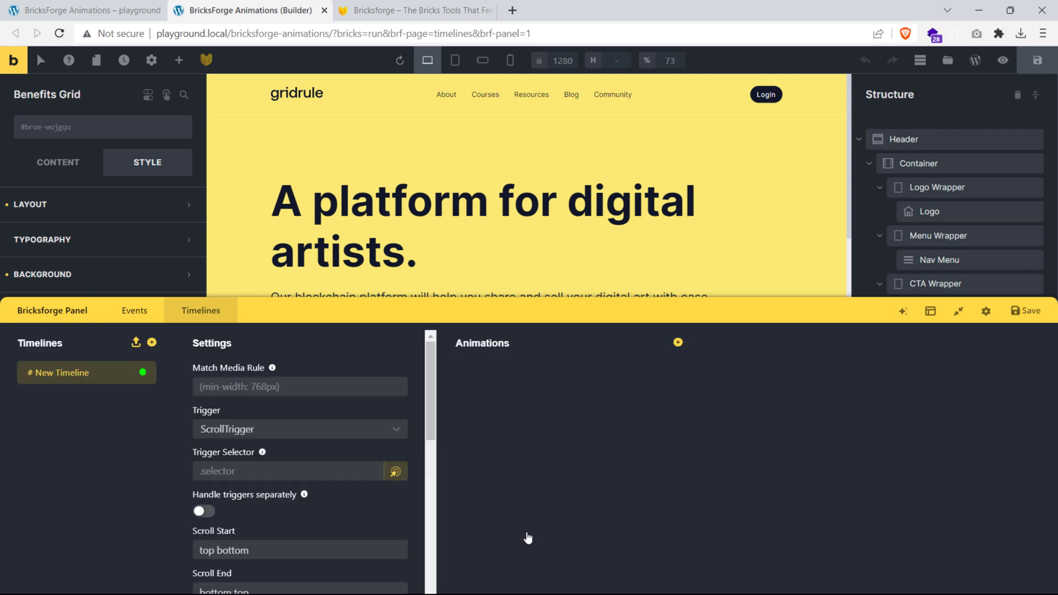
triple_click(54, 373)
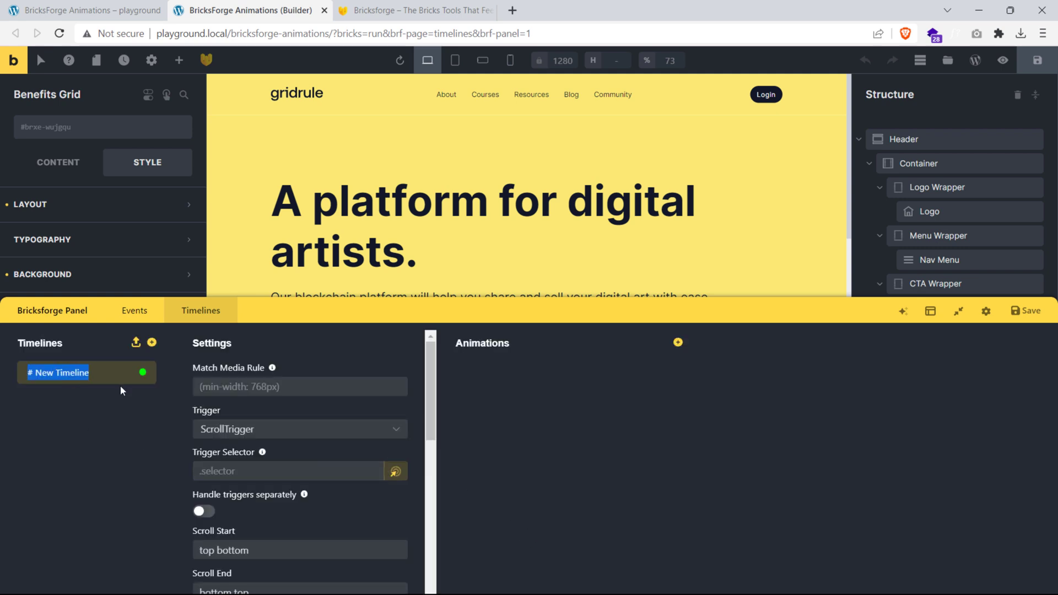
text(Text Reveal)
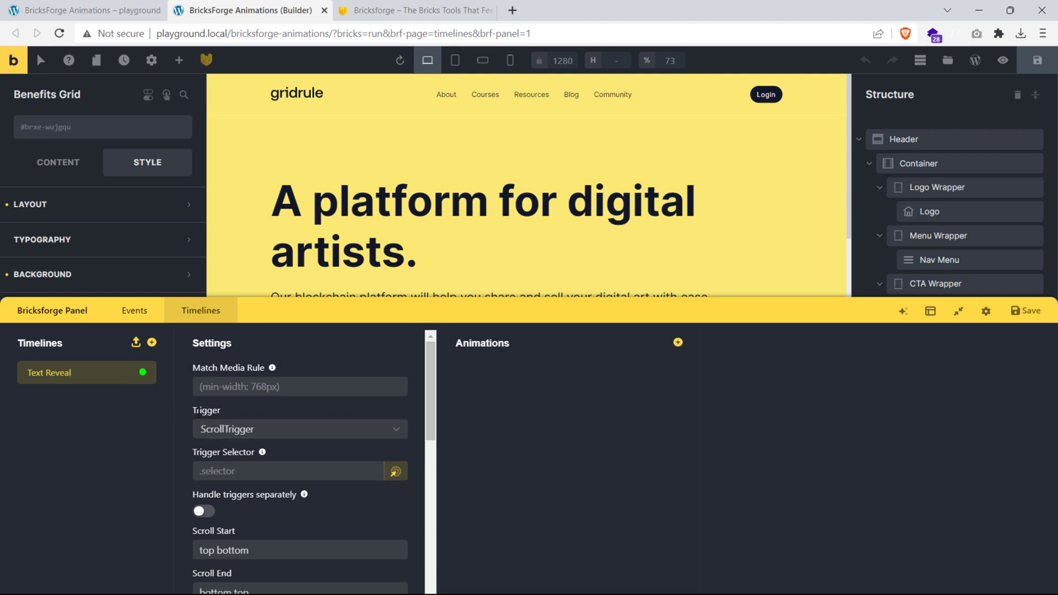
Step: Keep ScrollTrigger as the Text Reveal trigger and pick the hero heading on the canvas as the trigger selector
click(295, 435)
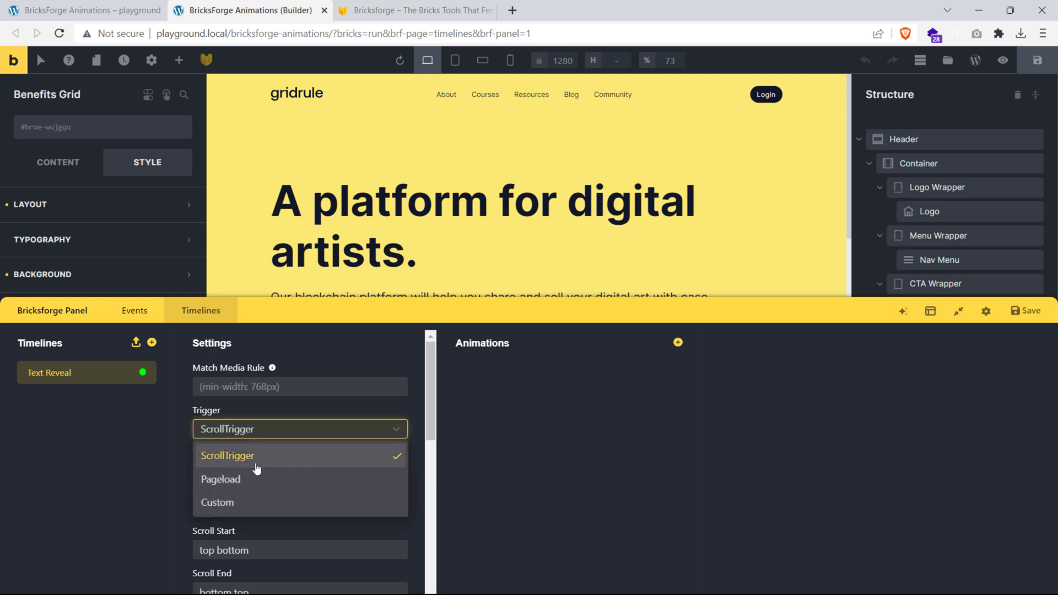
click(271, 464)
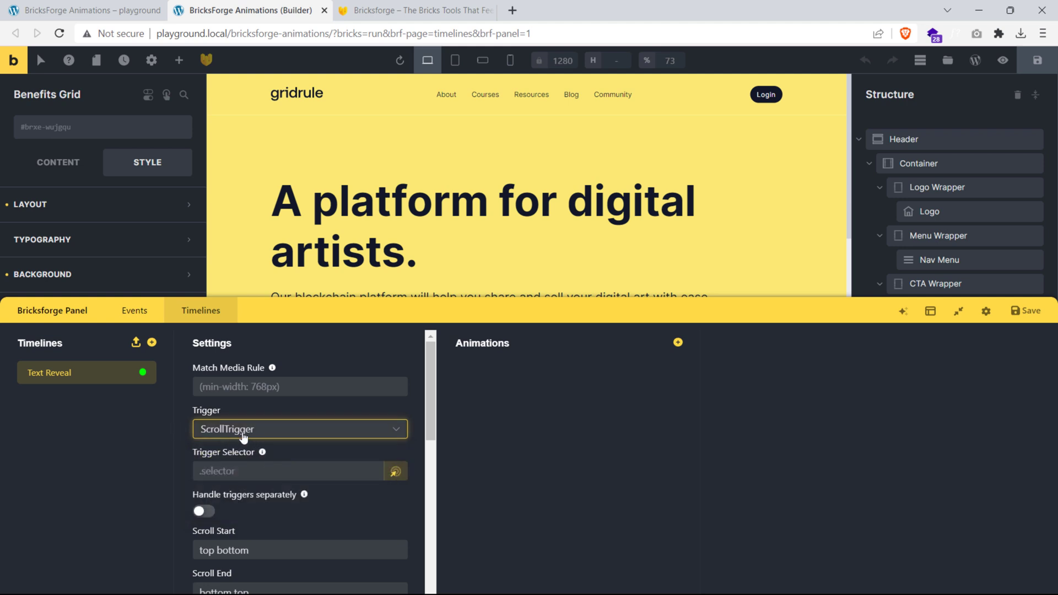
click(259, 467)
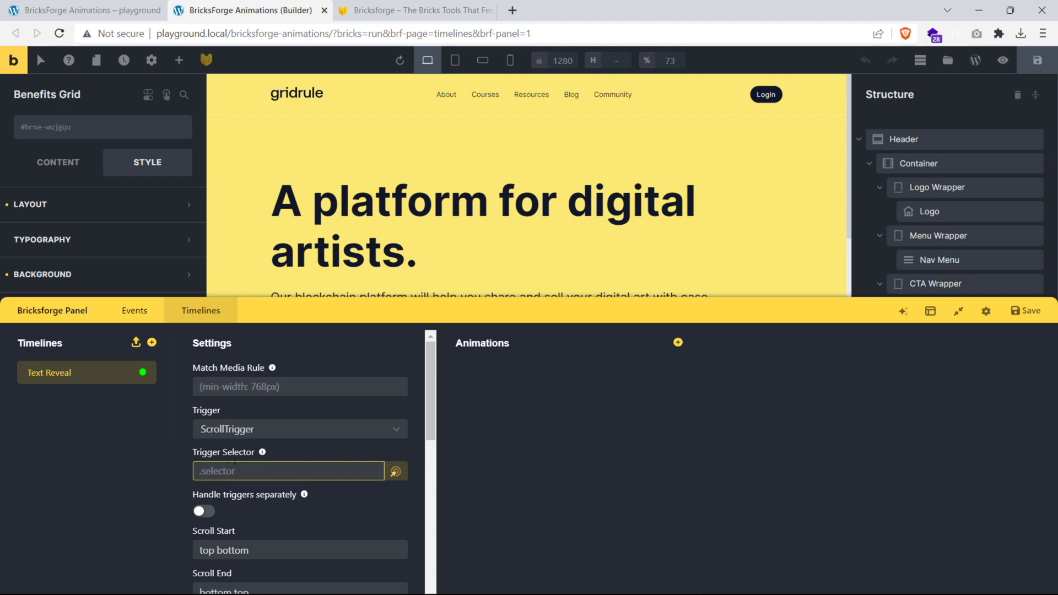
mouse_move(263, 453)
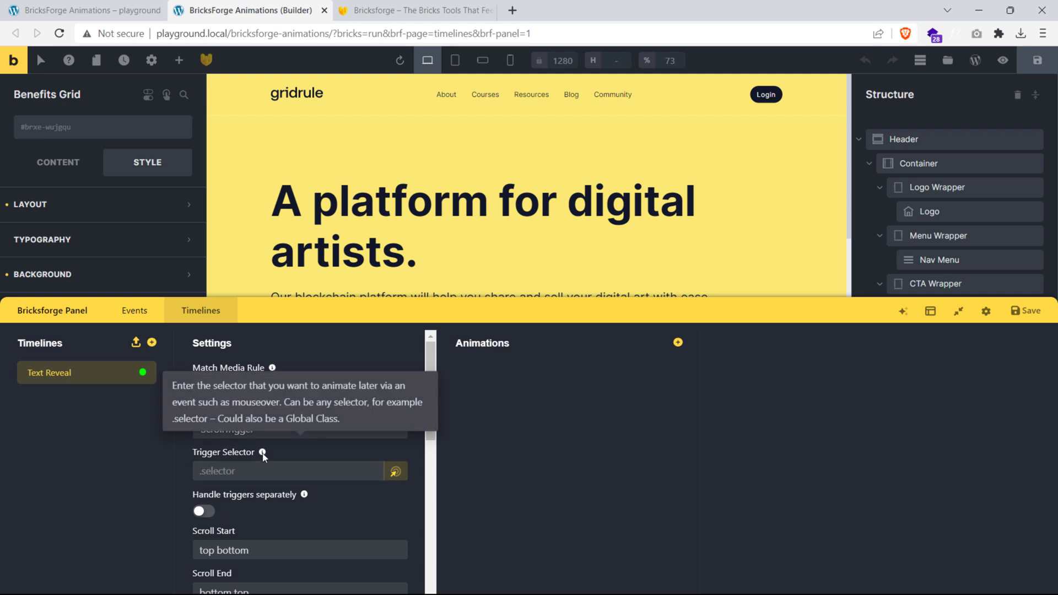
click(248, 470)
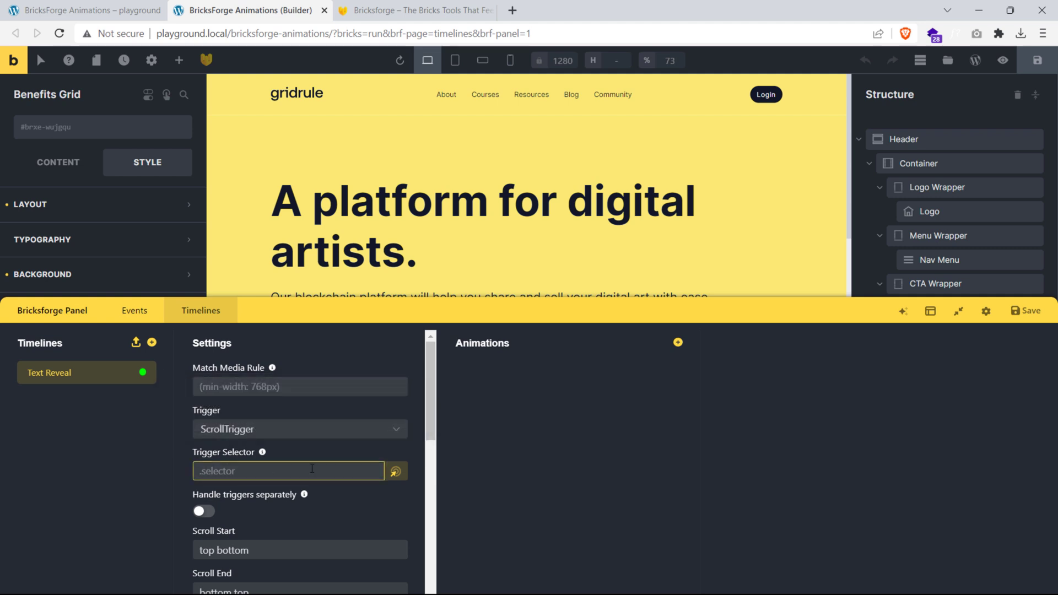
click(395, 472)
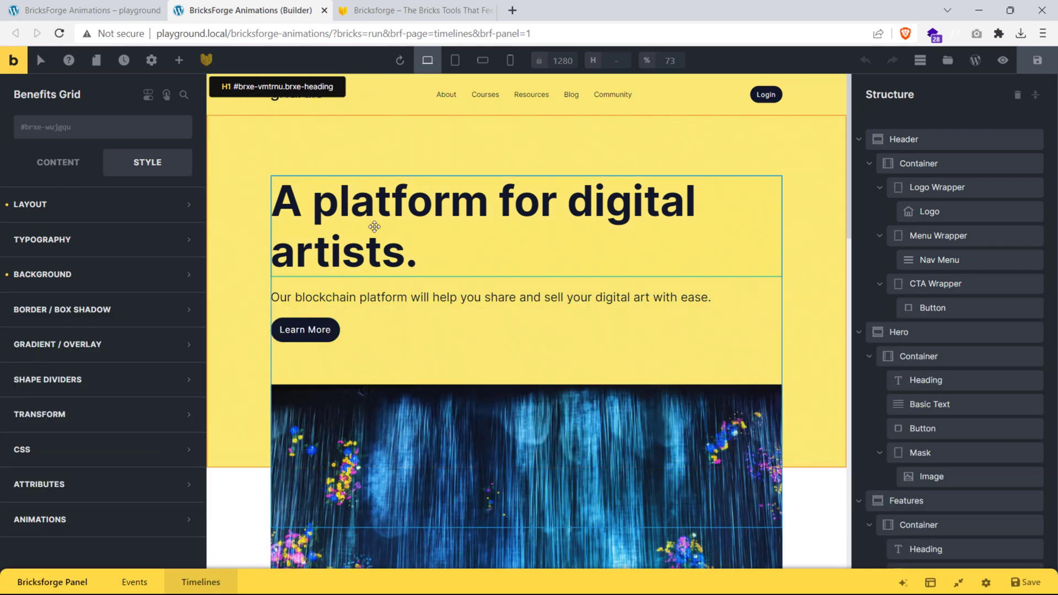
click(391, 217)
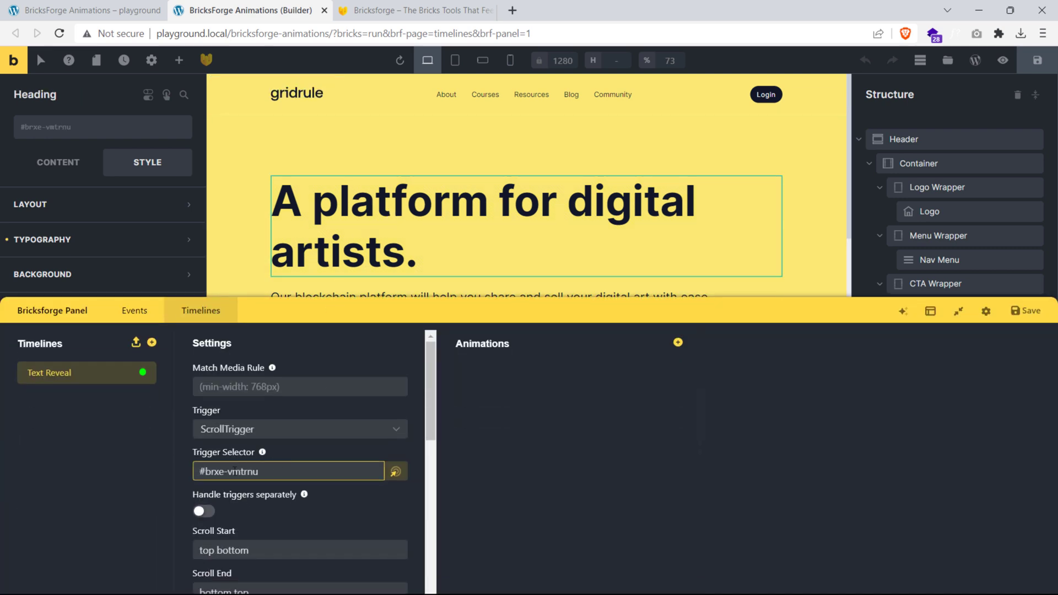
click(335, 487)
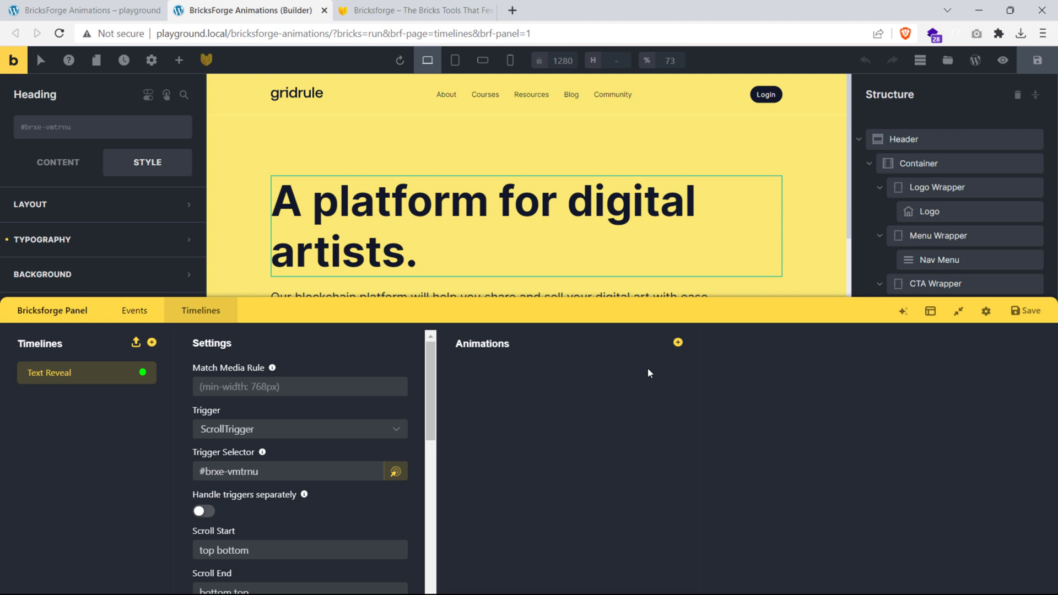
Step: Add an animation to the Text Reveal timeline and make it target the same selector as the trigger
click(678, 342)
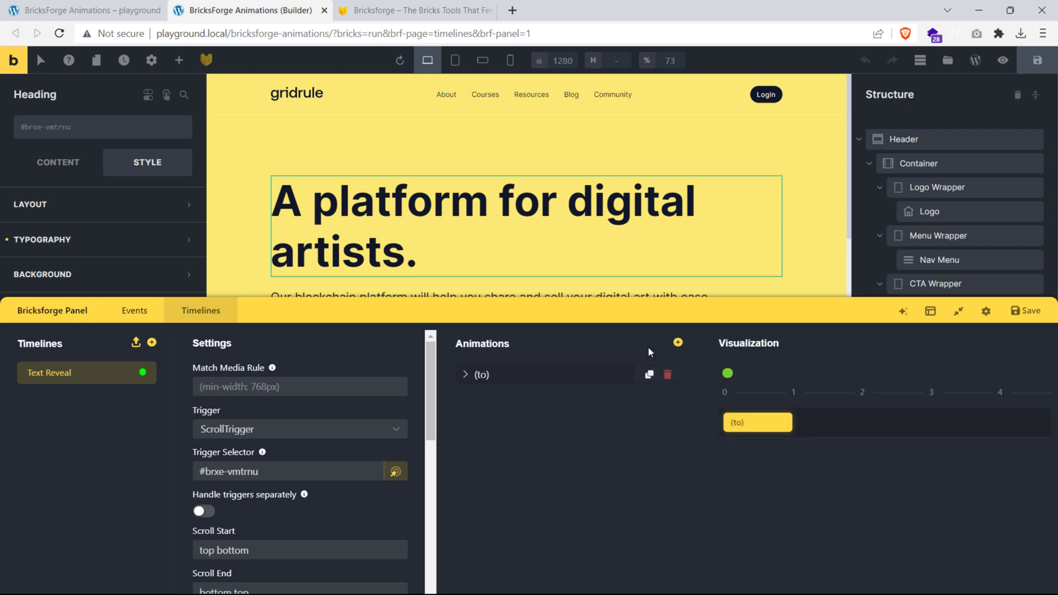
click(466, 376)
click(513, 417)
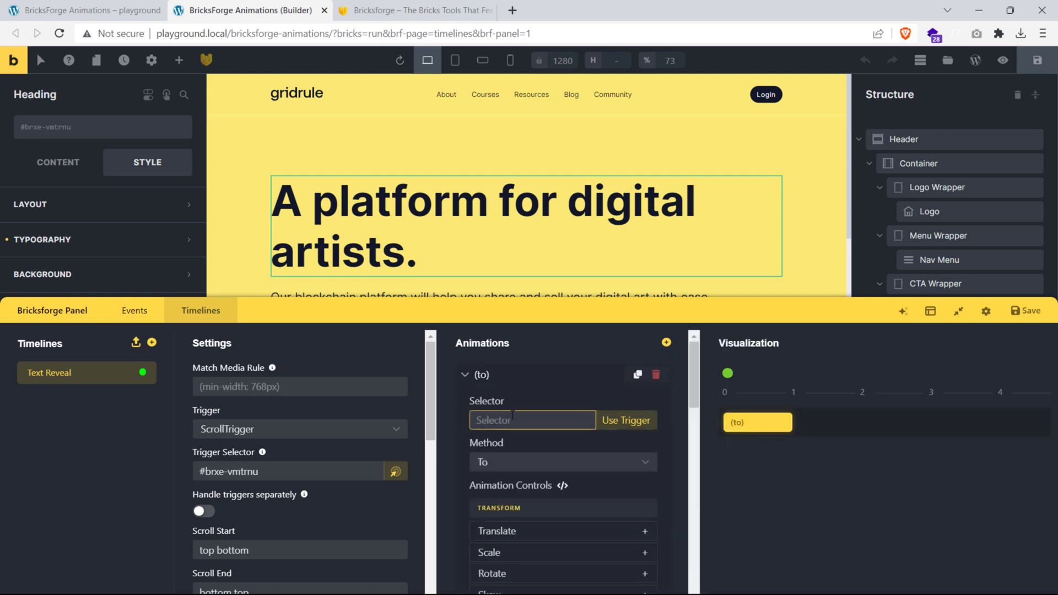
key(Tab)
click(510, 421)
click(228, 473)
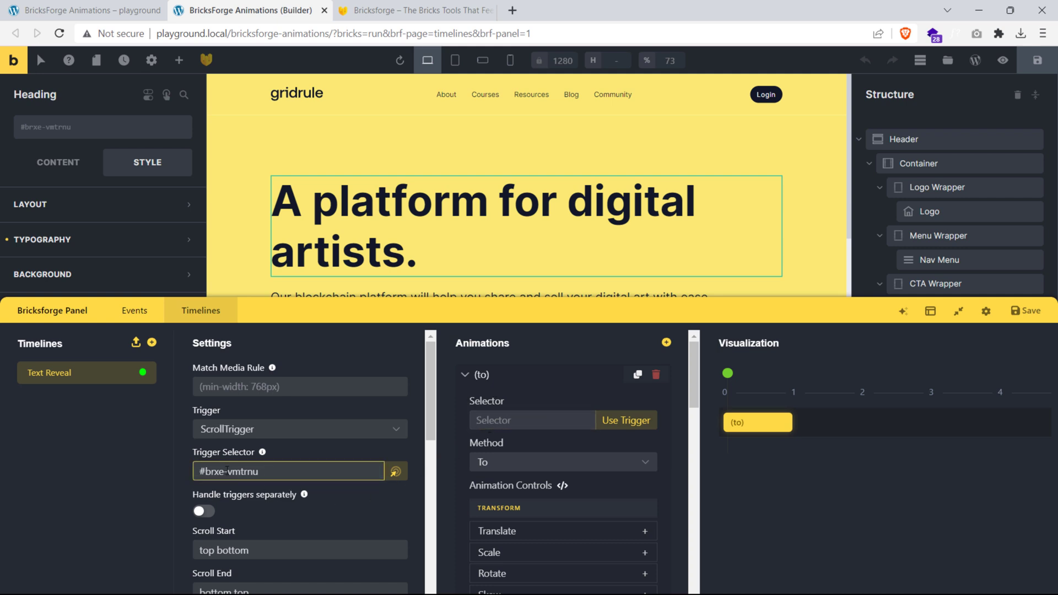
click(588, 428)
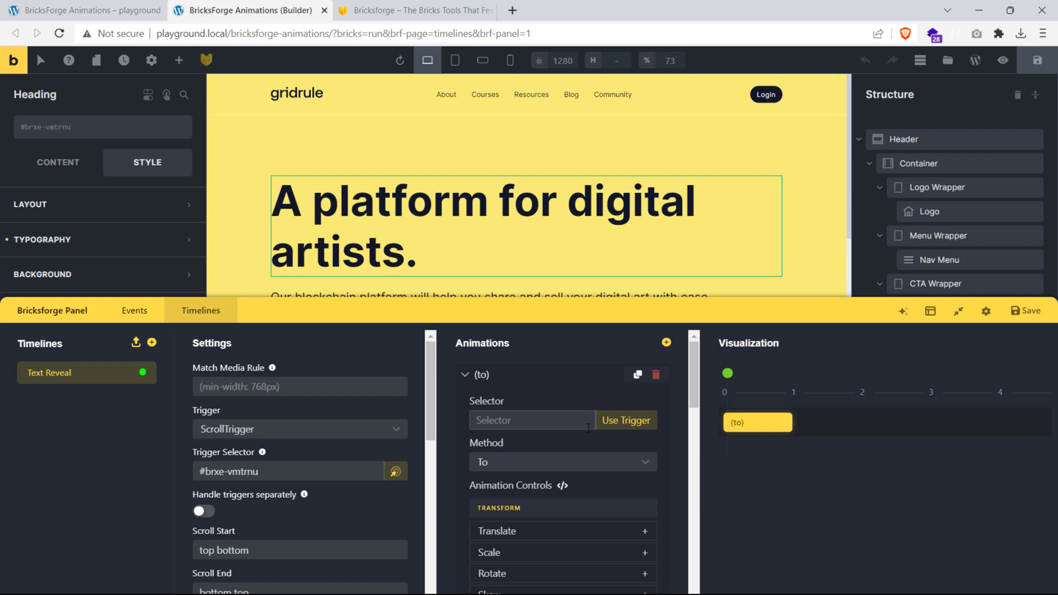
click(629, 421)
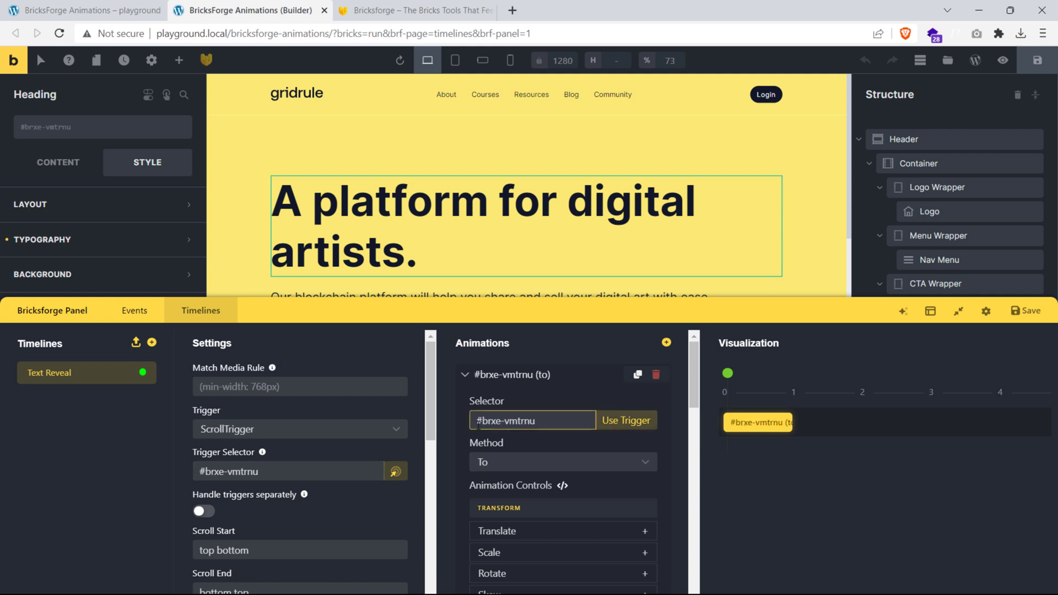
drag(267, 471, 198, 472)
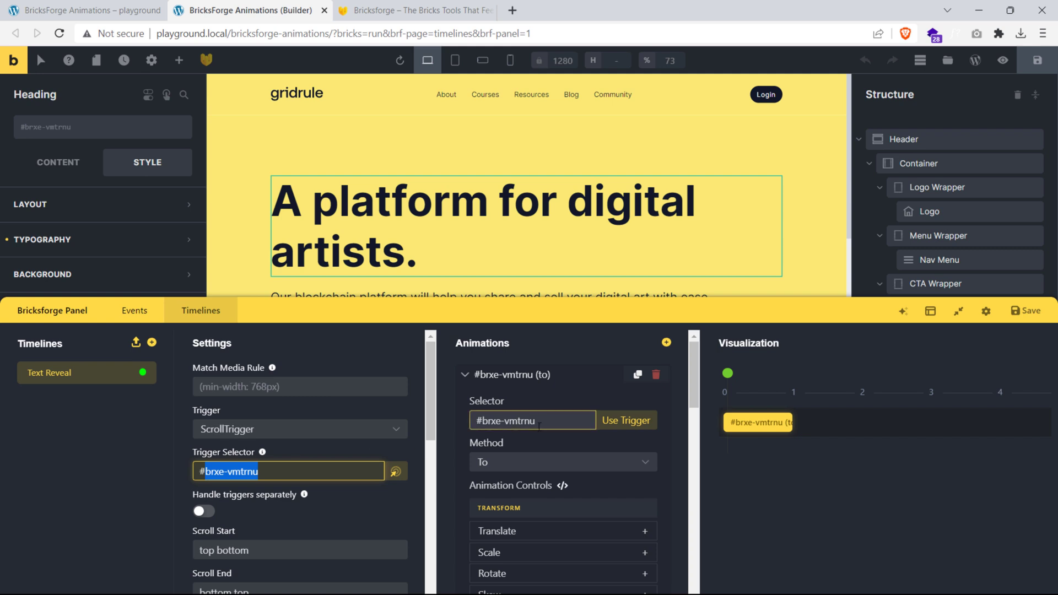
drag(537, 422, 486, 435)
click(537, 439)
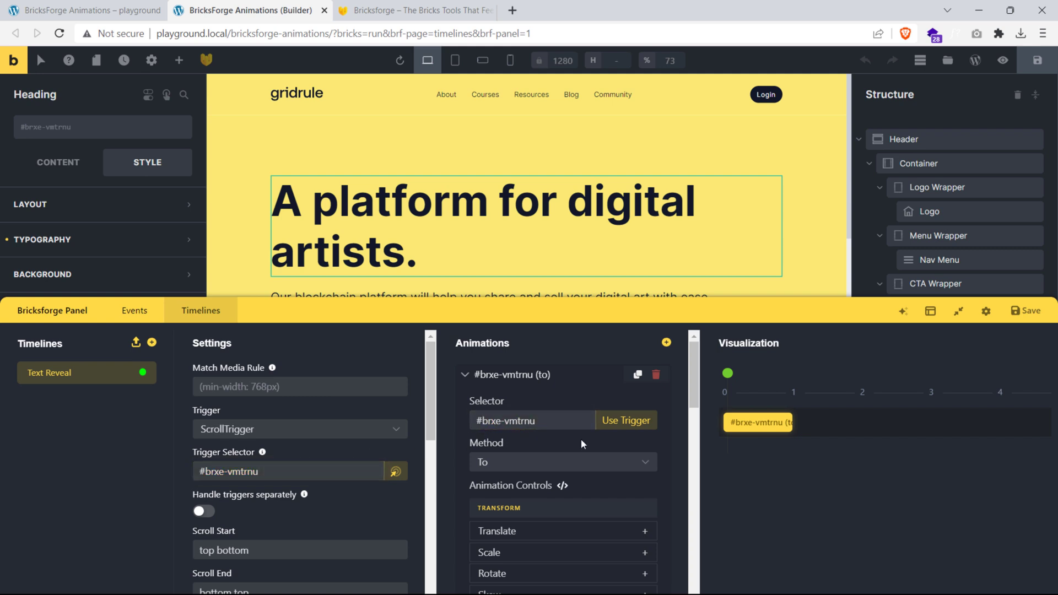
Step: Set the heading animation's method to From To
scroll(581, 438, down, 2)
click(574, 399)
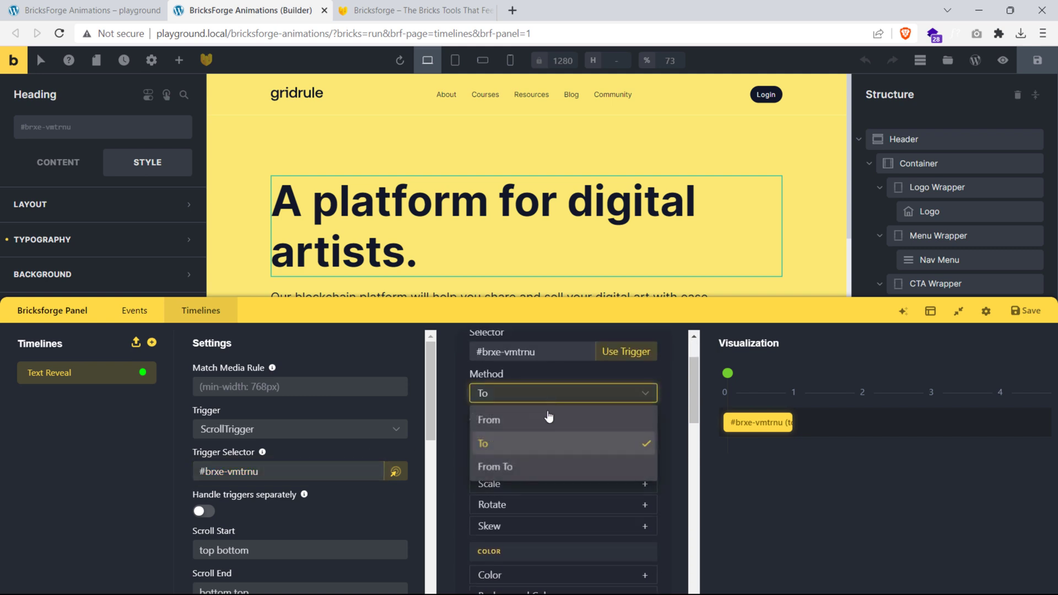
click(511, 467)
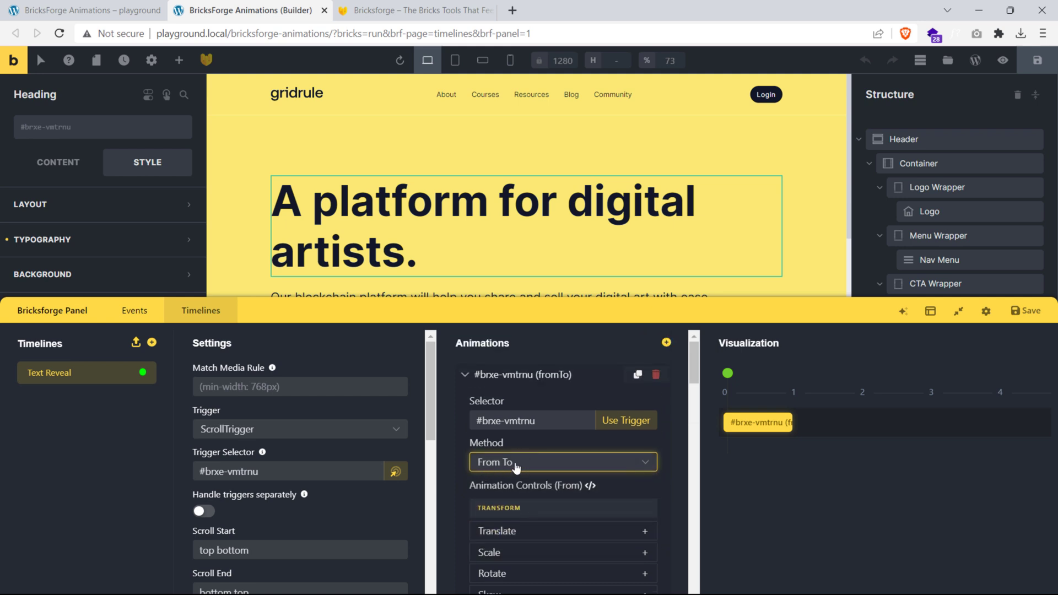
click(516, 468)
Step: Set the heading animation's From translate to -75 px on the Y axis
click(493, 537)
scroll(514, 472, down, 1)
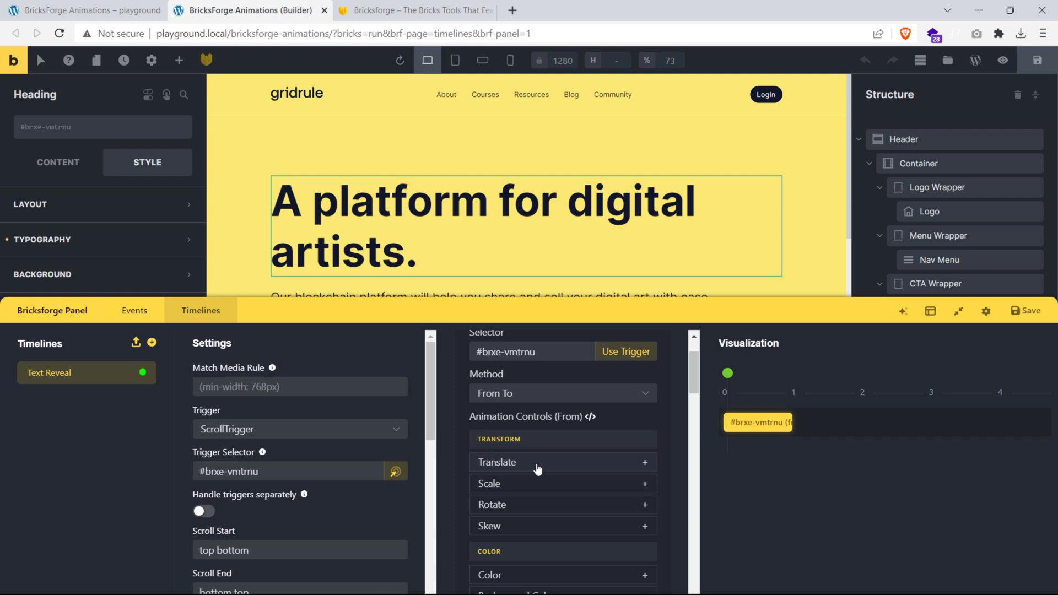
scroll(565, 517, down, 1)
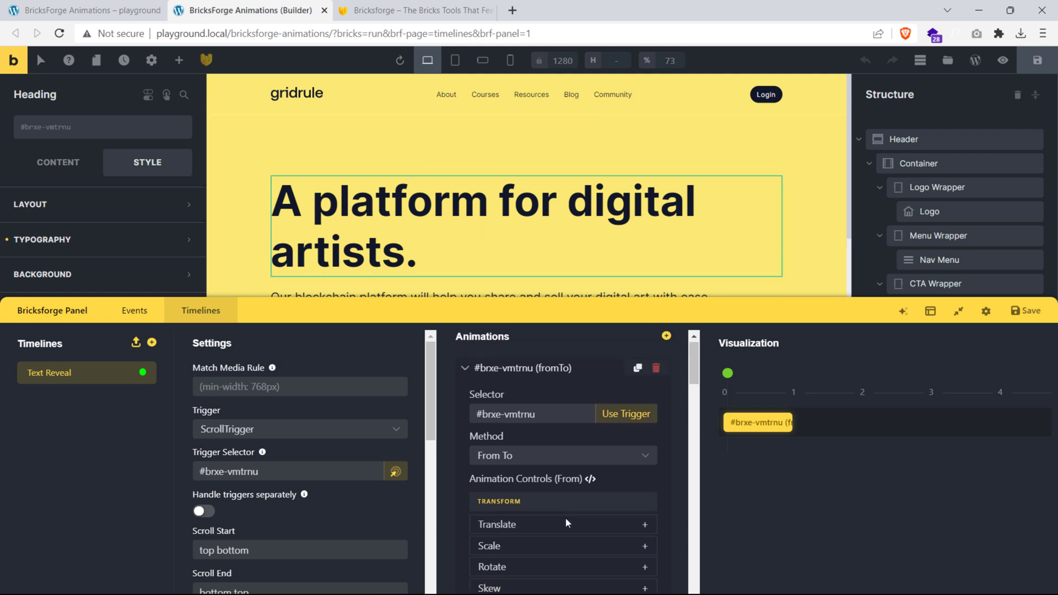
click(545, 467)
scroll(544, 469, down, 1)
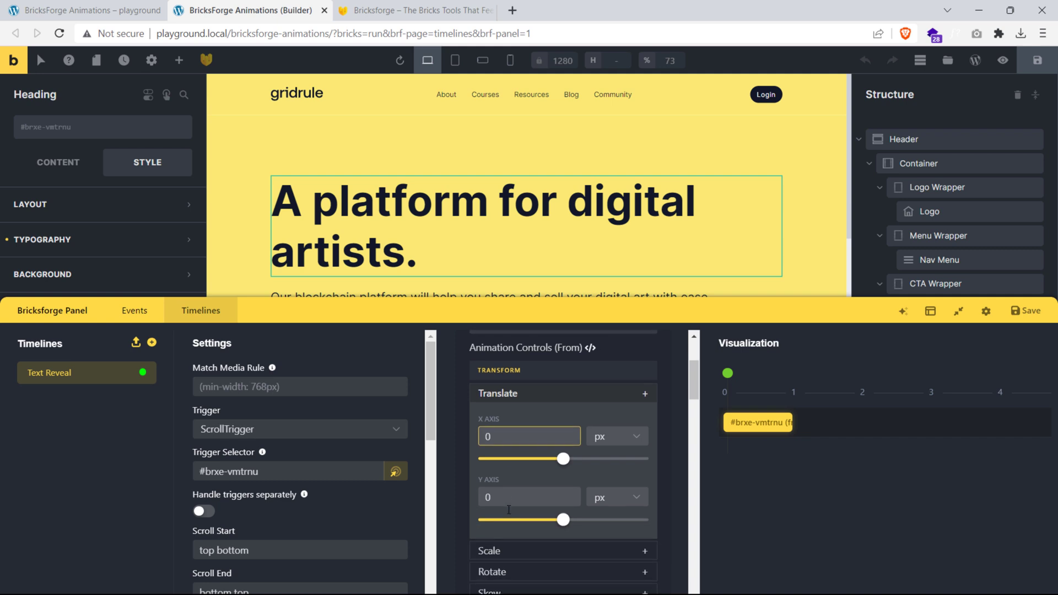
click(508, 502)
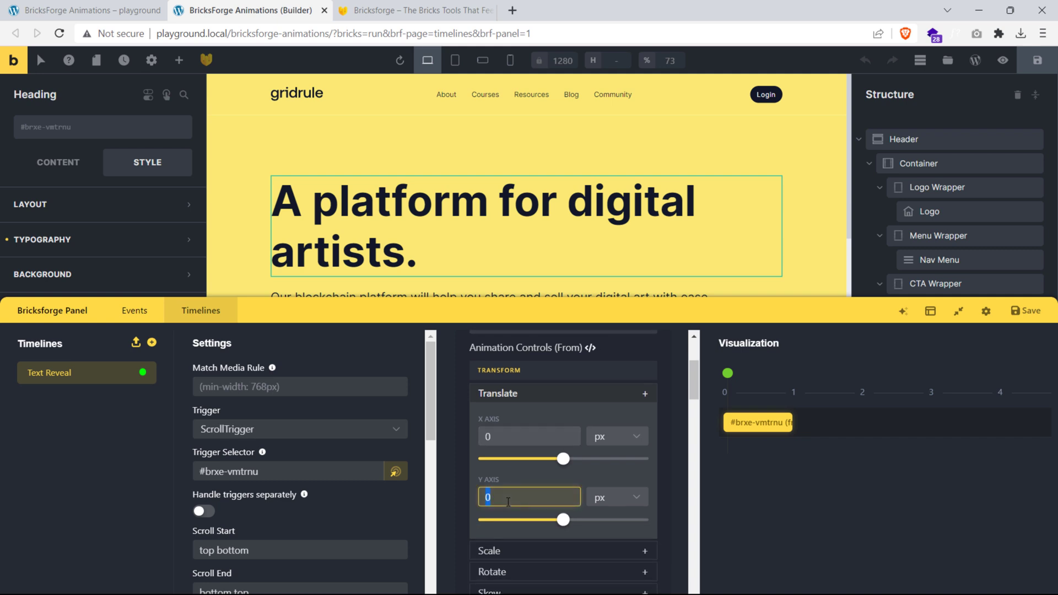
text(-75)
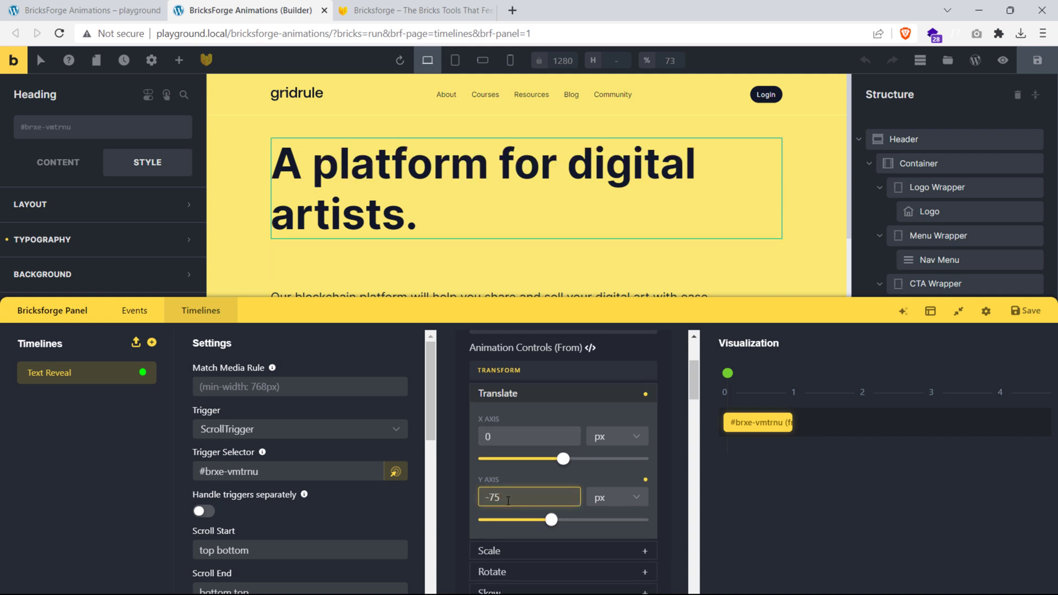
Step: Set the heading animation's To translate to 0 px on the Y axis
scroll(527, 483, down, 3)
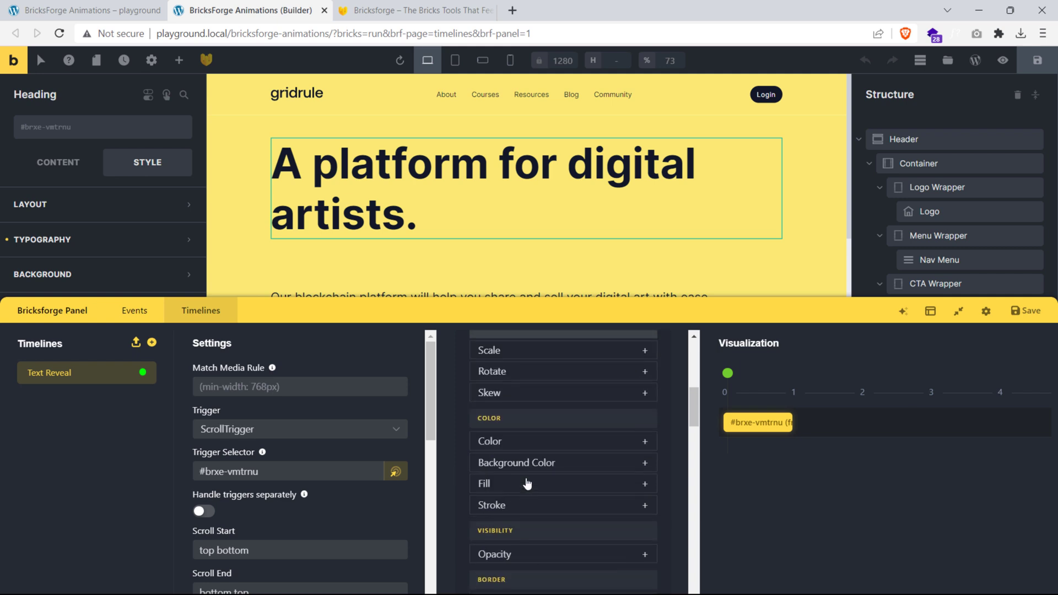
scroll(527, 483, down, 9)
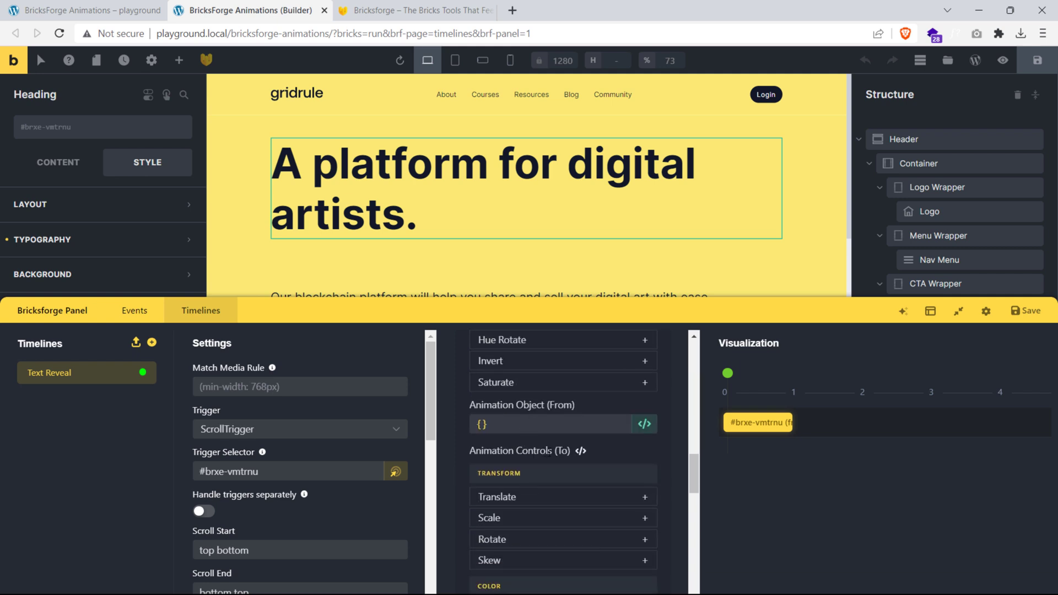
click(518, 497)
scroll(520, 482, down, 3)
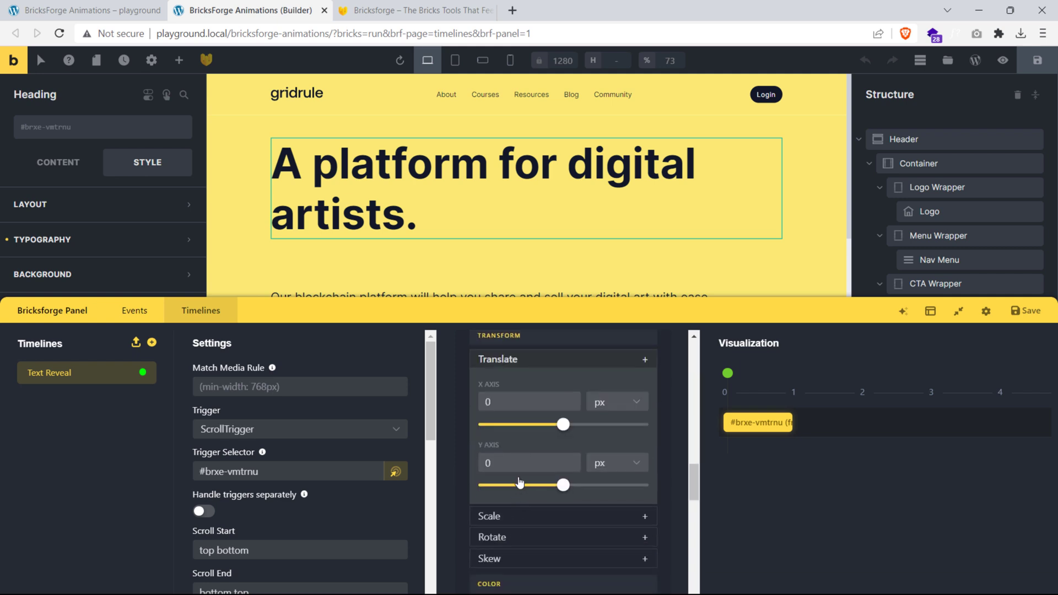
click(524, 463)
key(BackSpace)
Step: Run the timeline preview several times to check how the heading moves
mouse_move(918, 424)
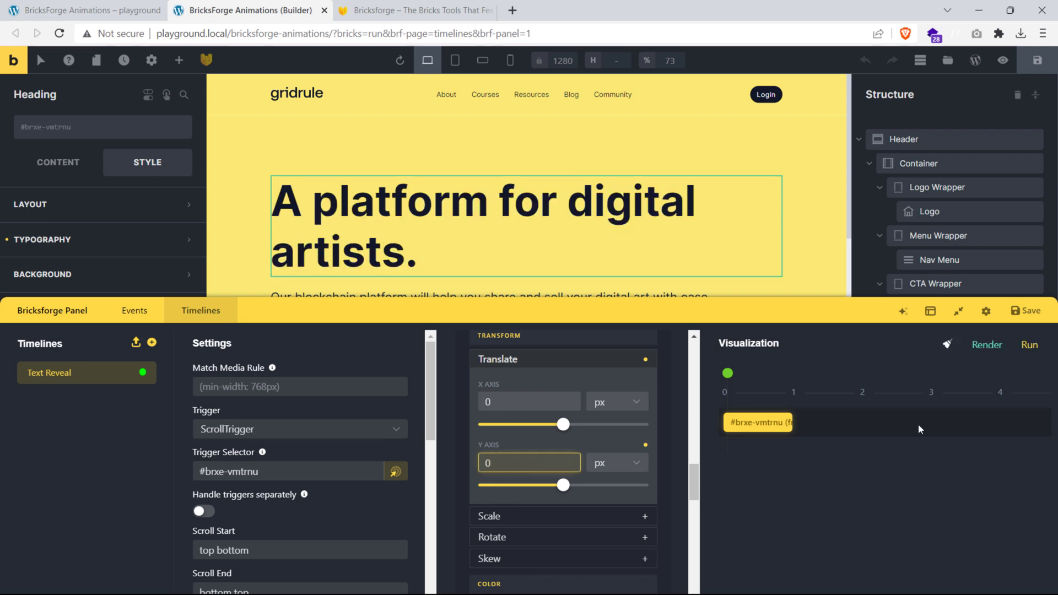
click(1037, 357)
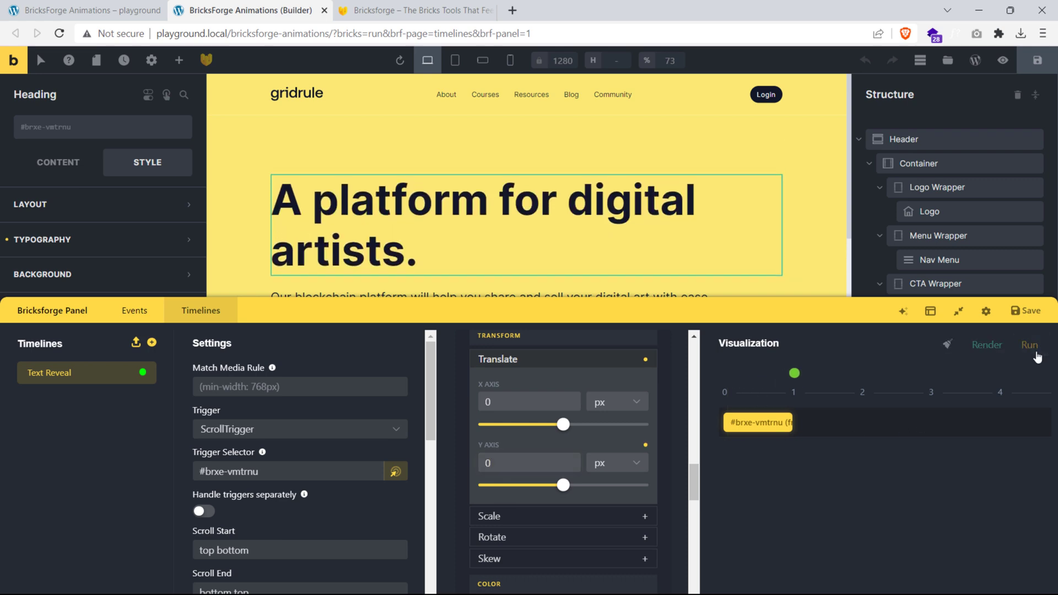
click(1024, 360)
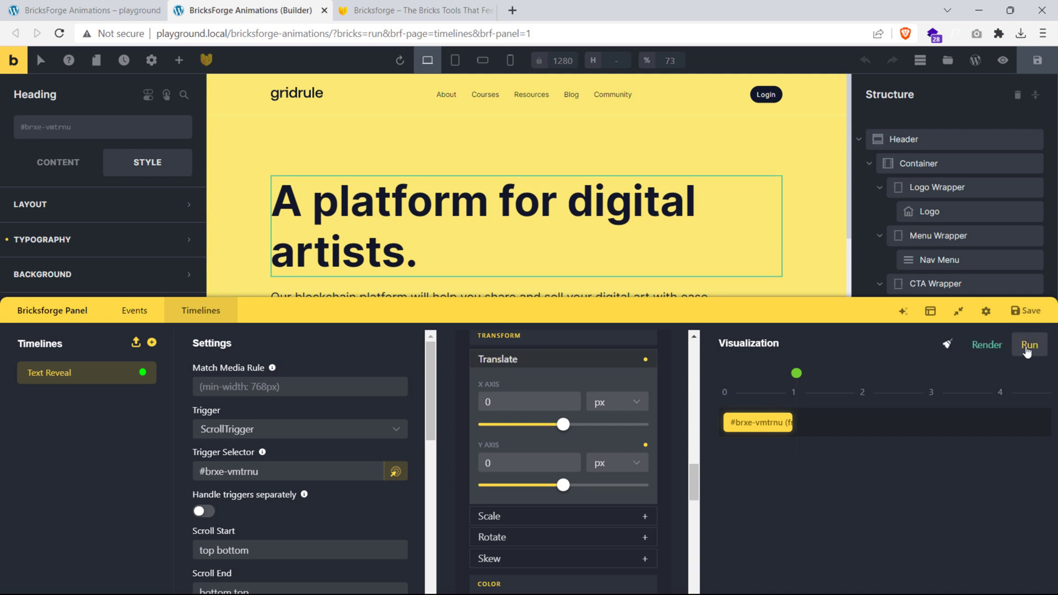
click(1026, 351)
click(1019, 353)
Step: Enable SplitText for the heading animation and split the text by Chars
scroll(634, 494, down, 3)
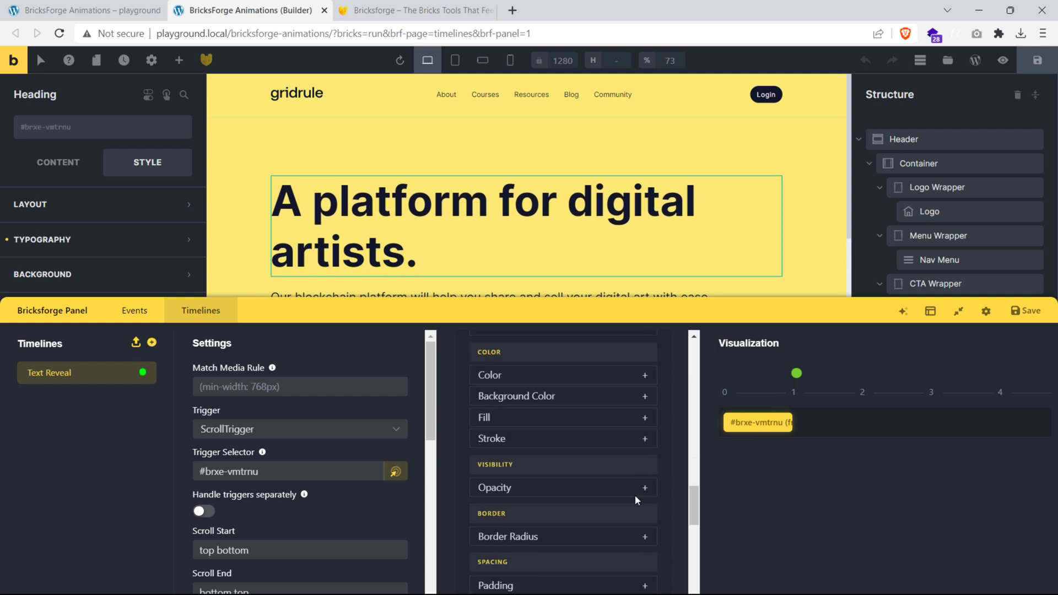
scroll(635, 495, down, 10)
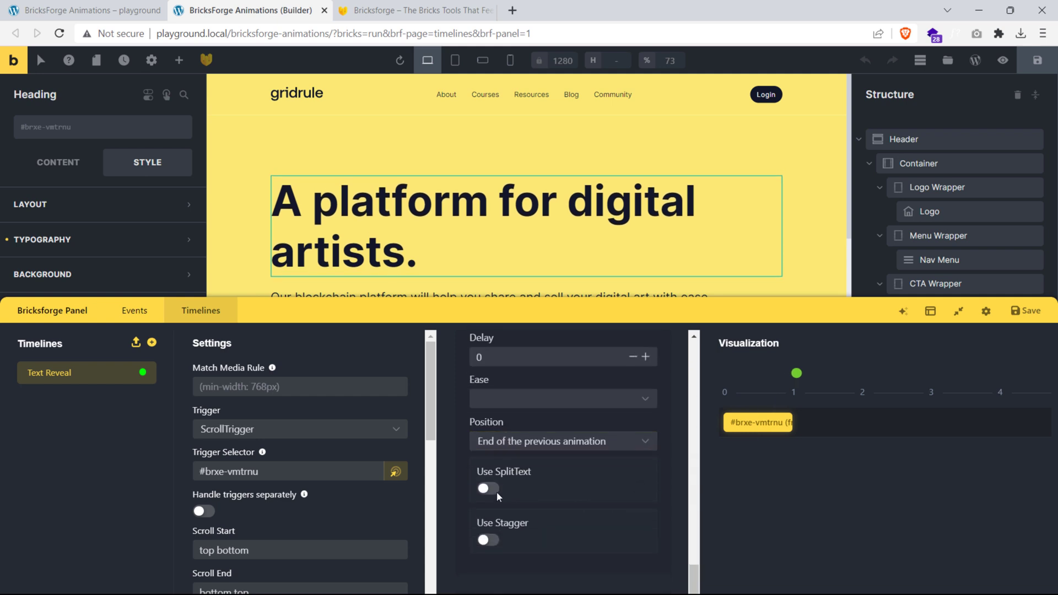
click(485, 490)
click(512, 486)
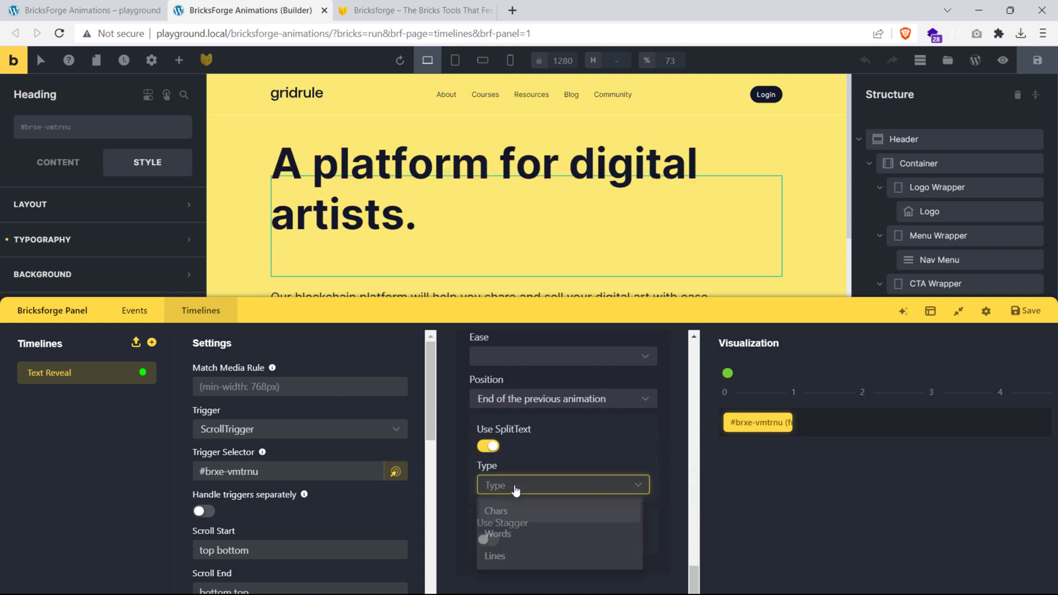
click(512, 517)
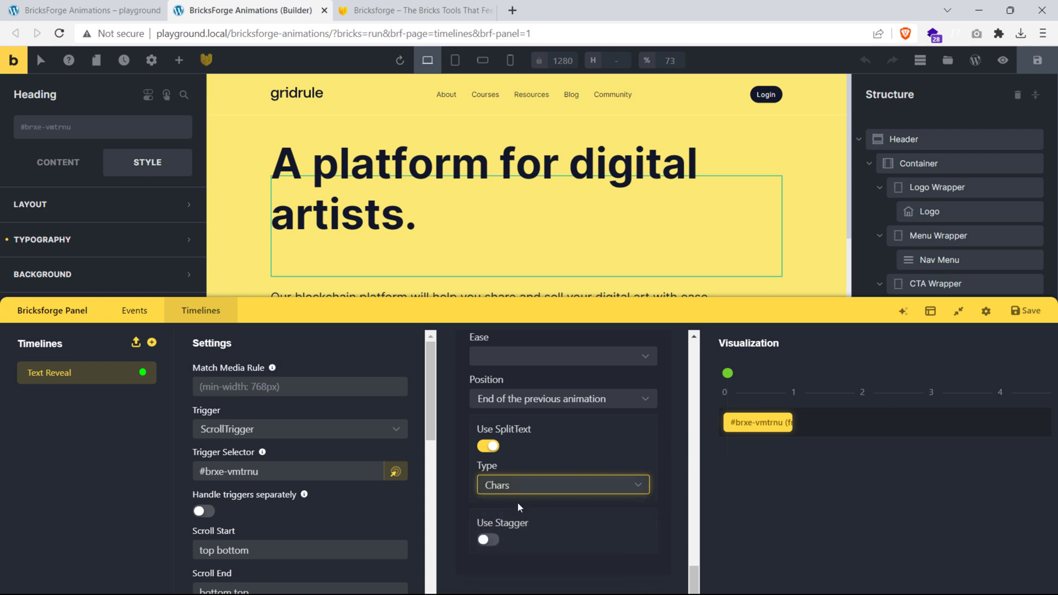
Step: Enable Stagger with a value of 0.03 for the heading animation and preview the timeline
click(487, 541)
scroll(533, 510, down, 1)
click(638, 546)
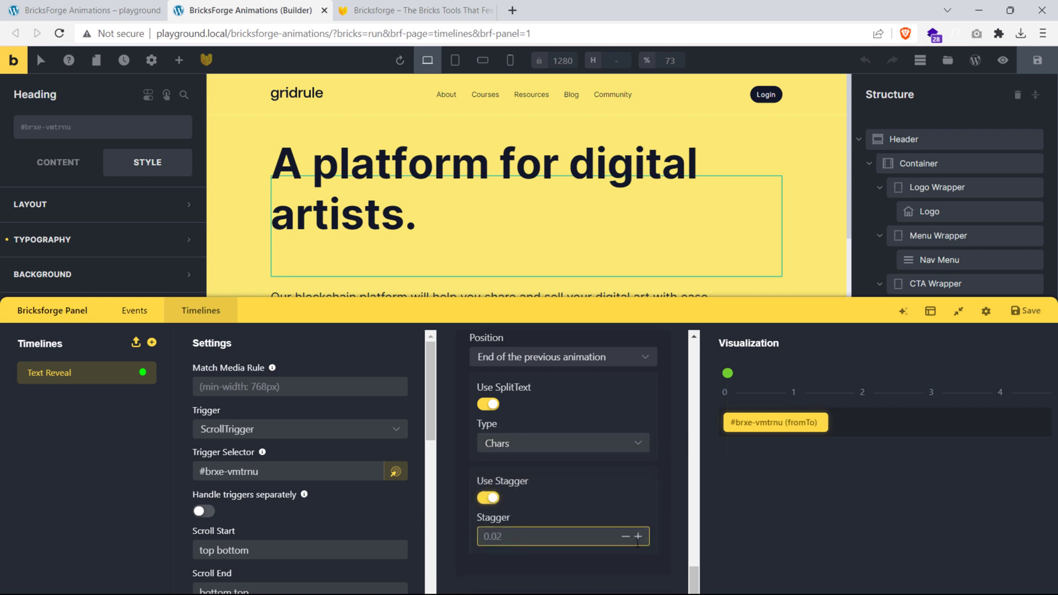
click(638, 537)
click(637, 537)
click(637, 537)
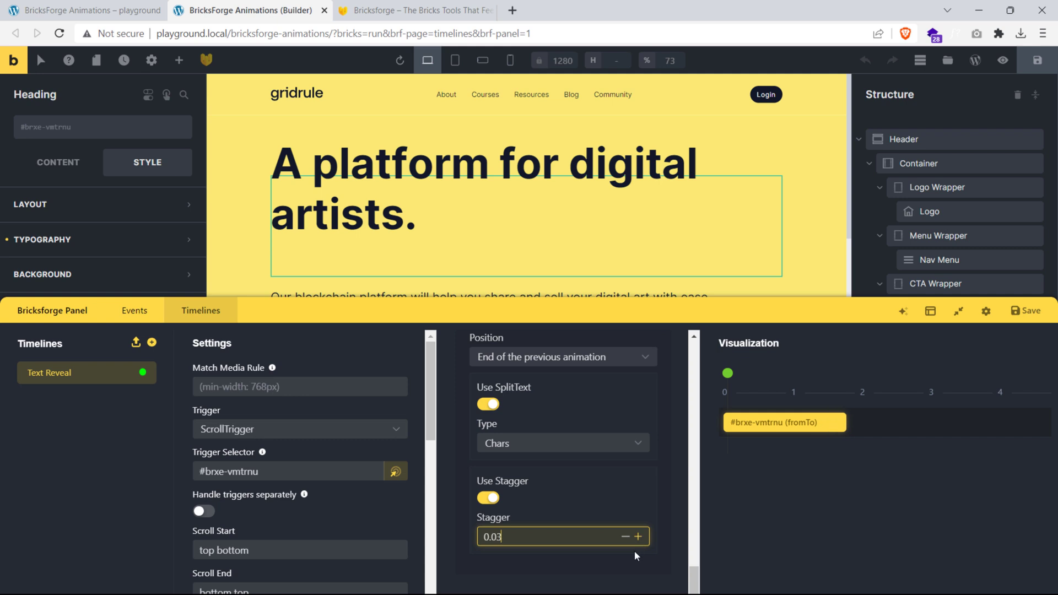
click(1028, 346)
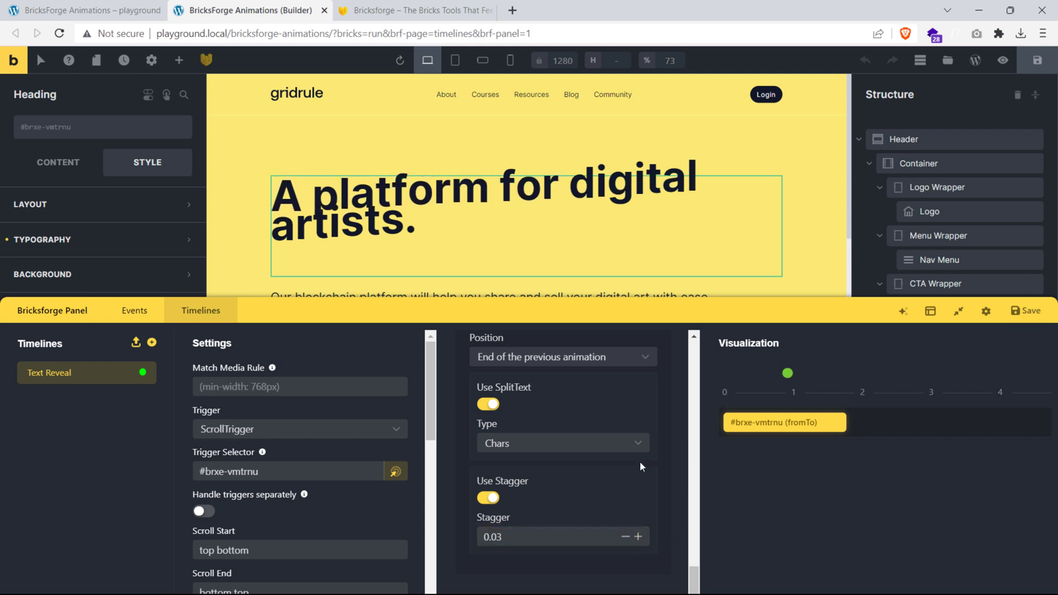
Step: Set the heading animation's duration to 0.4 and preview the timeline
scroll(662, 510, up, 7)
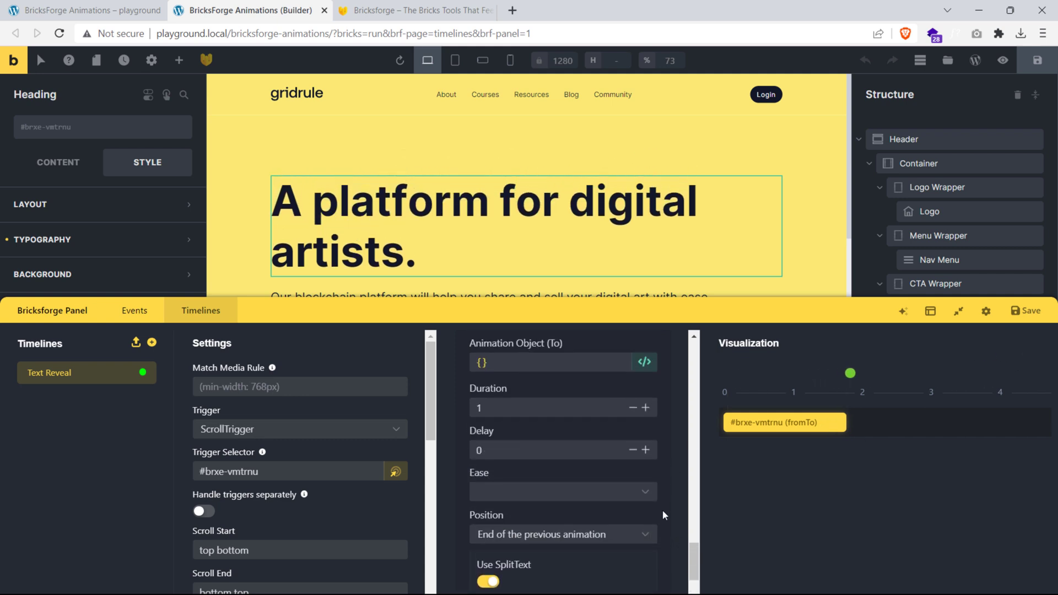
click(632, 505)
click(633, 506)
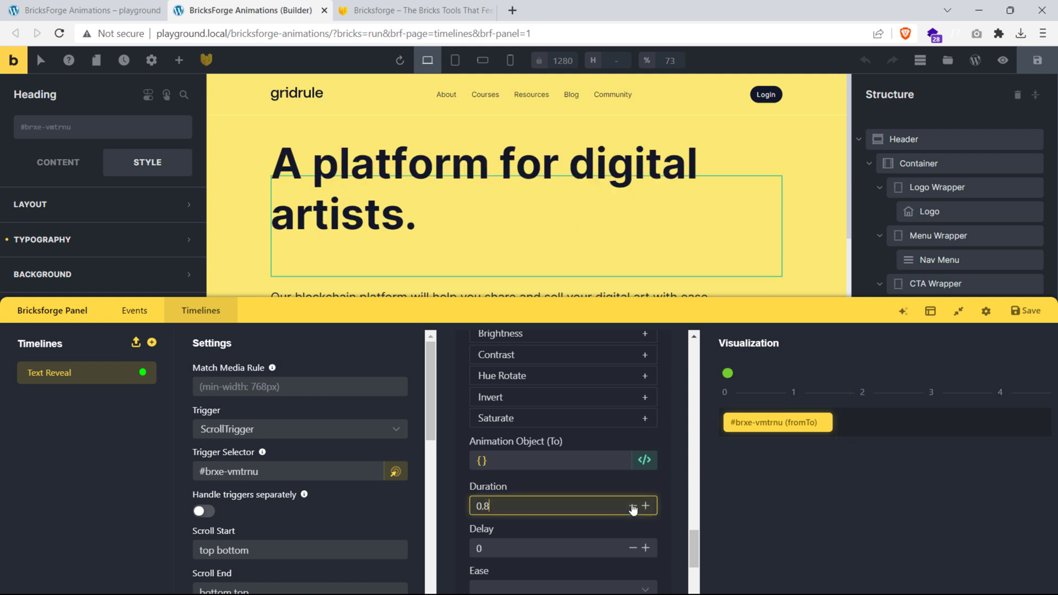
click(632, 506)
click(633, 506)
click(633, 506)
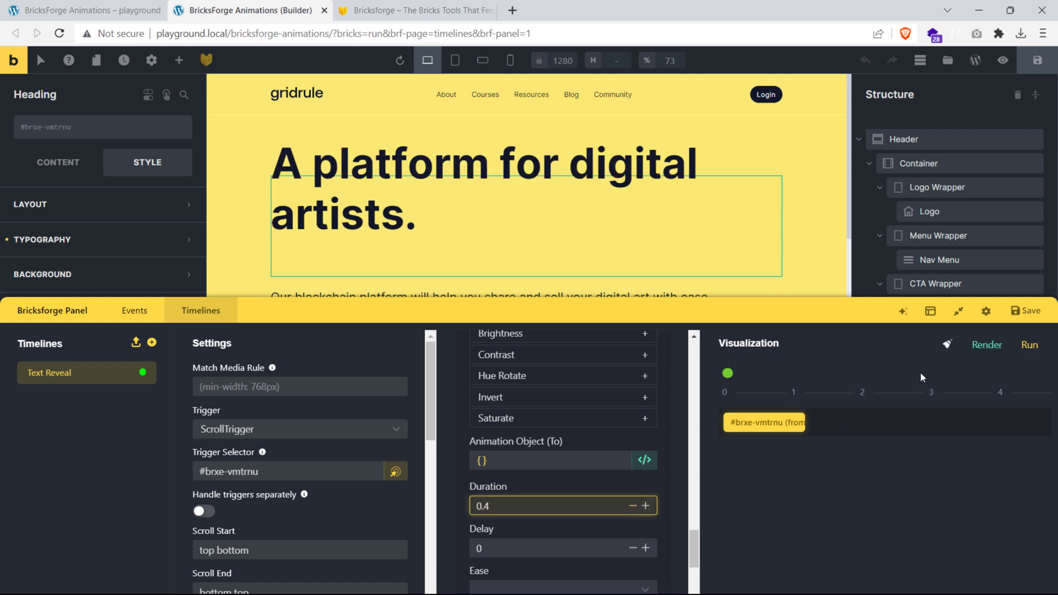
click(1028, 346)
click(1018, 350)
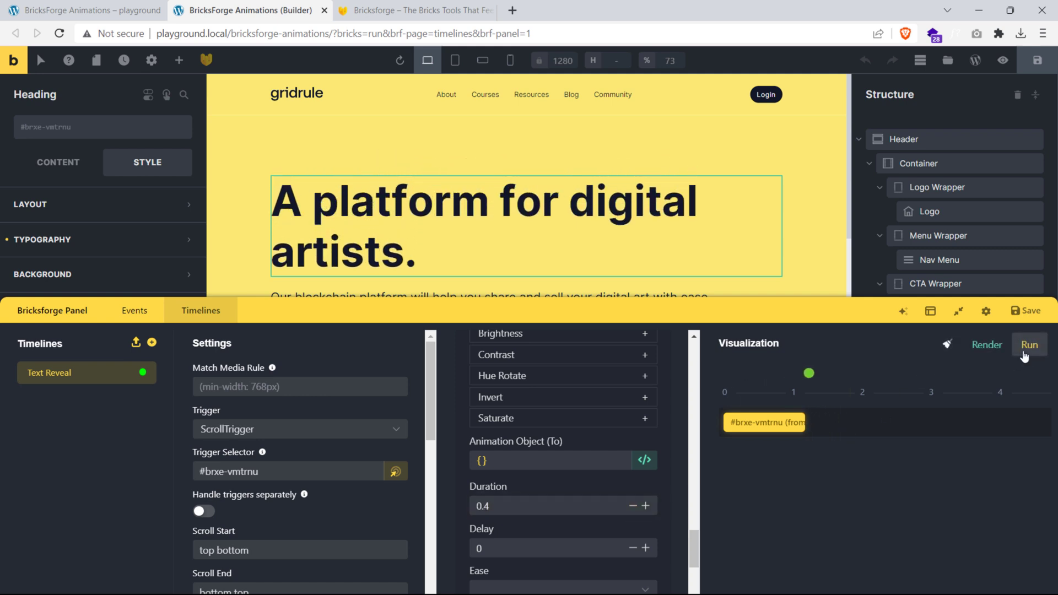
Step: Save the timelines and reload the live BricksForge Animations page to check the heading reveal, placing its browser tab after the builder's
click(1028, 323)
click(82, 10)
click(59, 33)
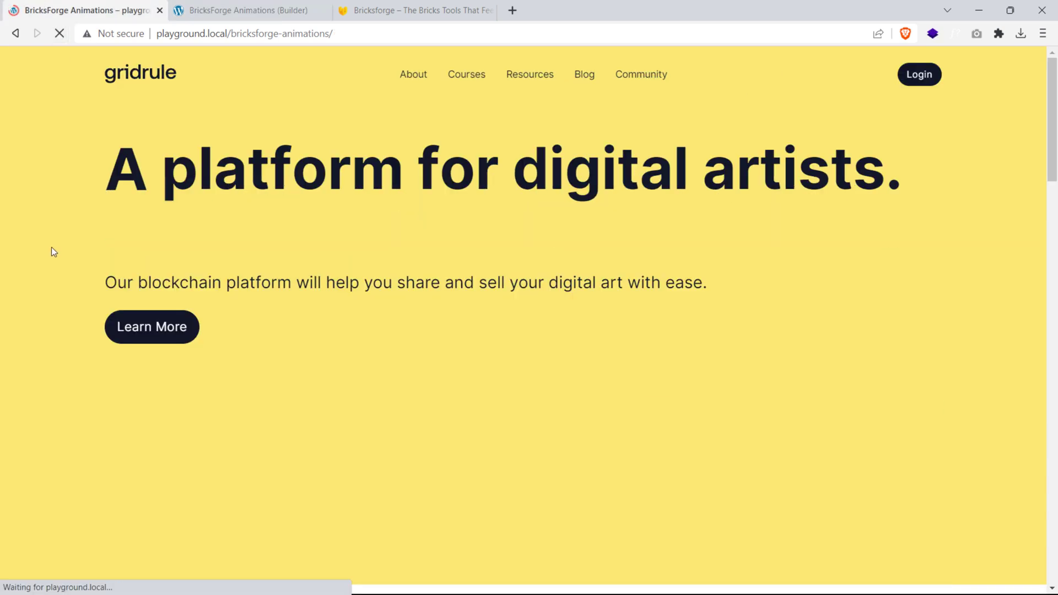
drag(55, 3, 220, 10)
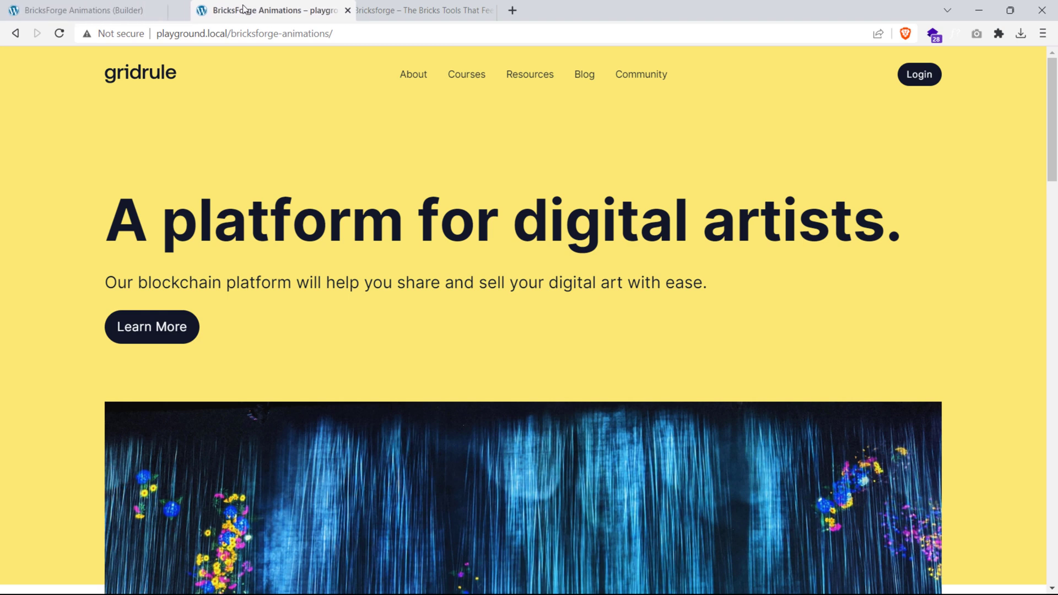
click(54, 39)
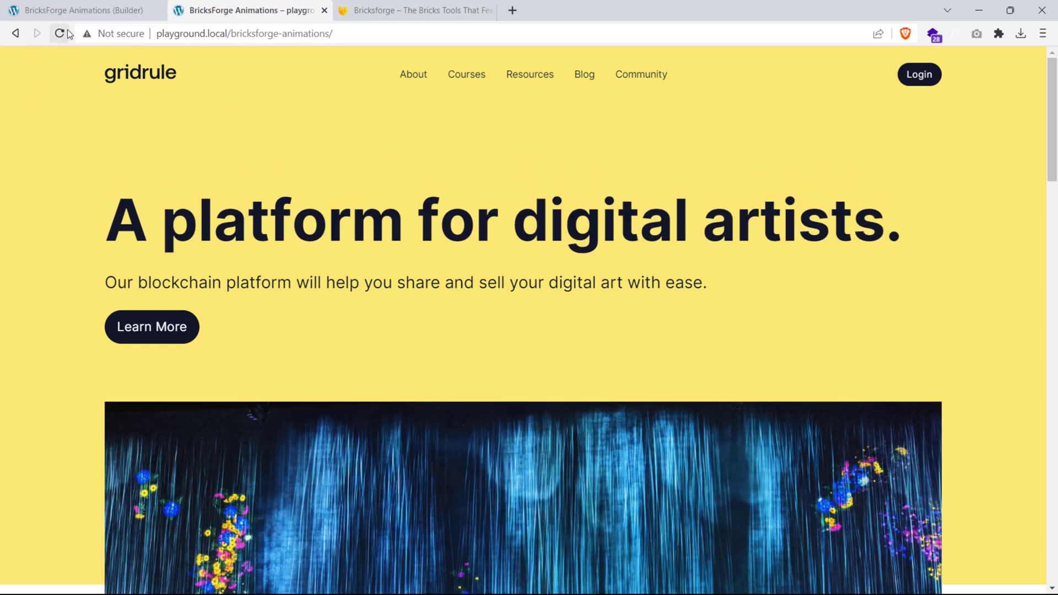
click(61, 35)
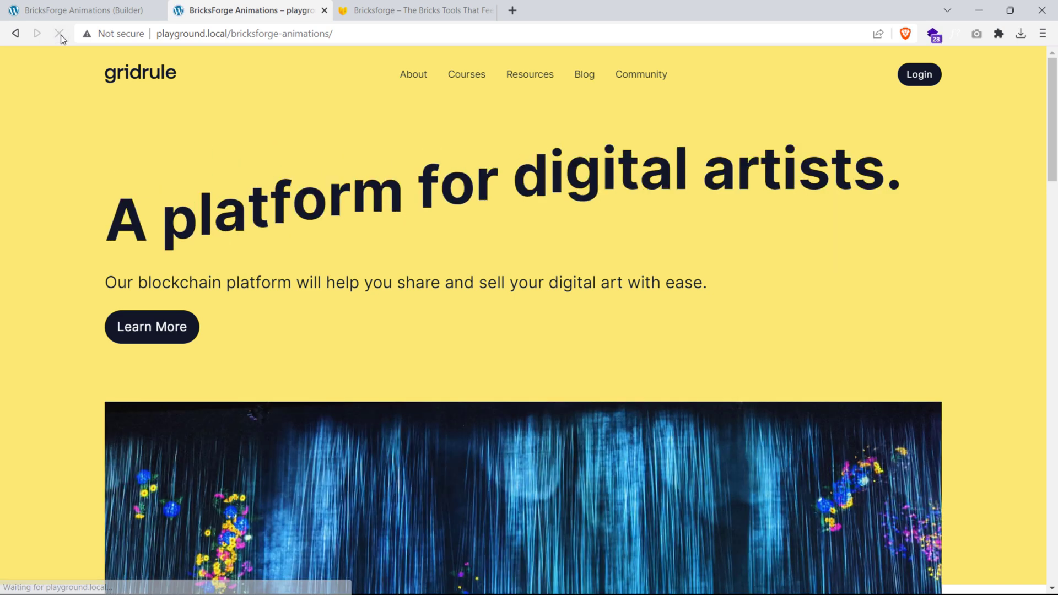
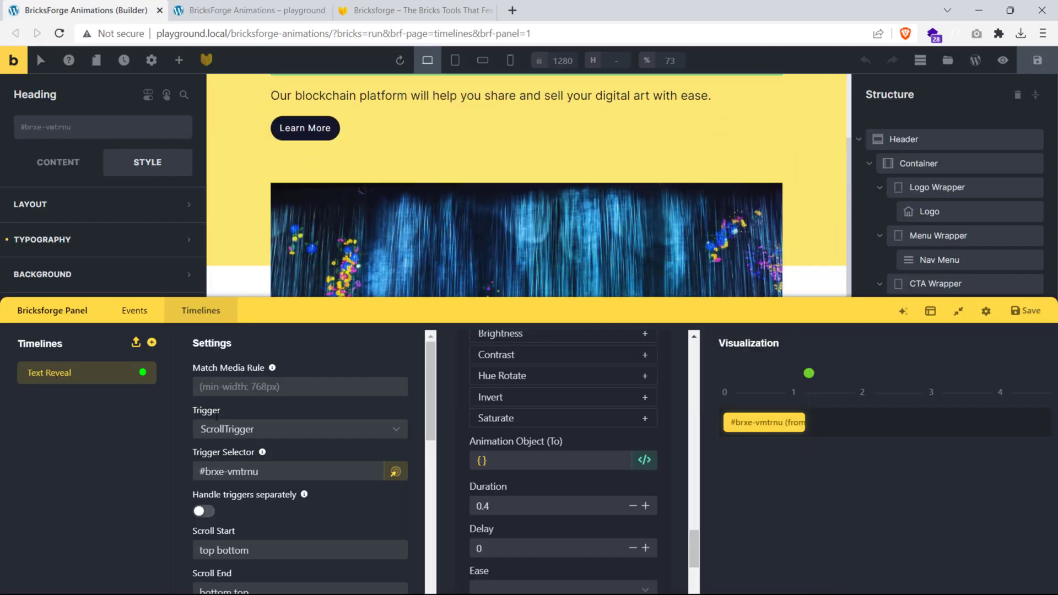
Step: Examine the hero image's Mask block and the layout and sizing settings of its .img--mask class
scroll(661, 248, down, 1)
click(958, 311)
scroll(951, 364, down, 1)
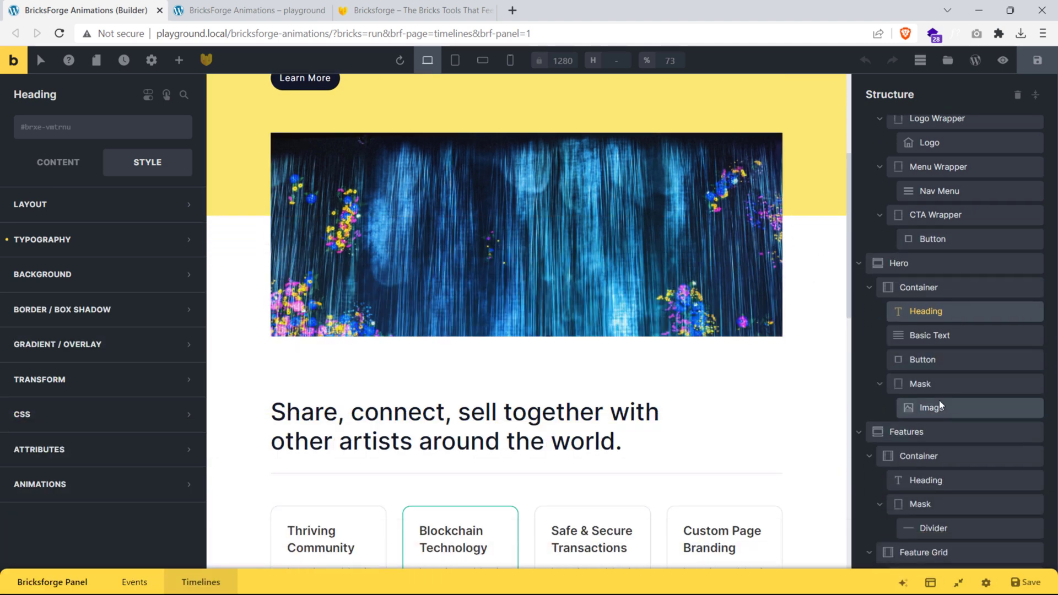
click(939, 402)
scroll(941, 405, down, 3)
right_click(940, 273)
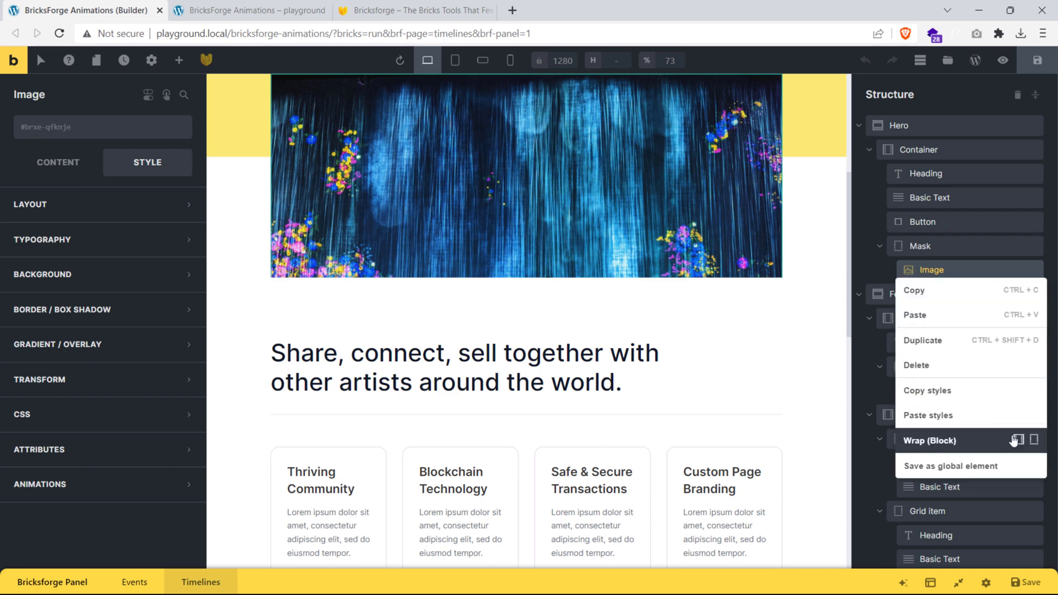
click(937, 251)
click(94, 223)
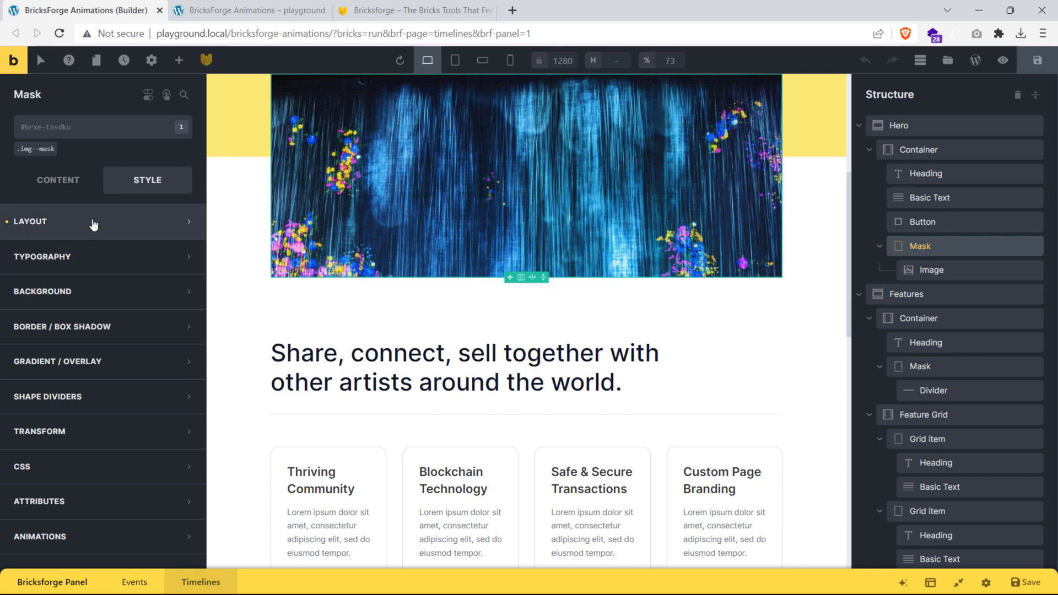
click(27, 150)
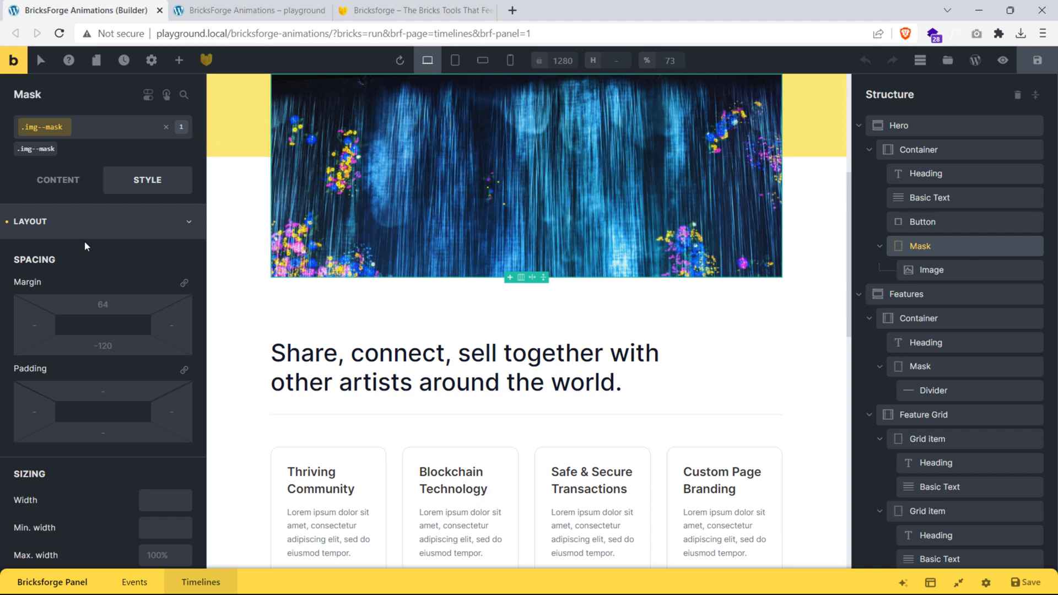
scroll(84, 242, down, 4)
scroll(524, 242, up, 3)
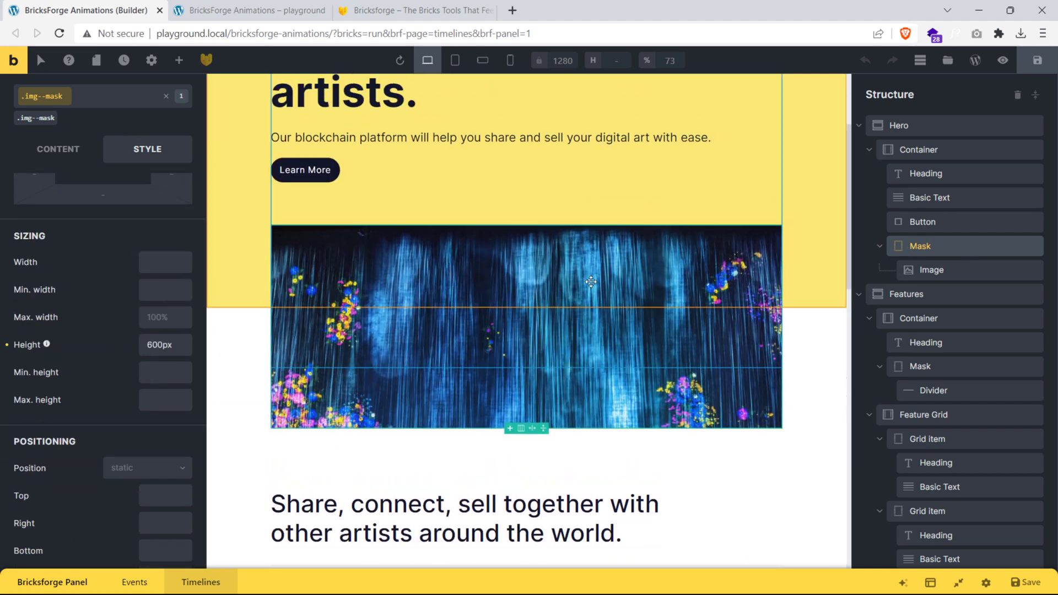
click(930, 247)
scroll(807, 286, up, 2)
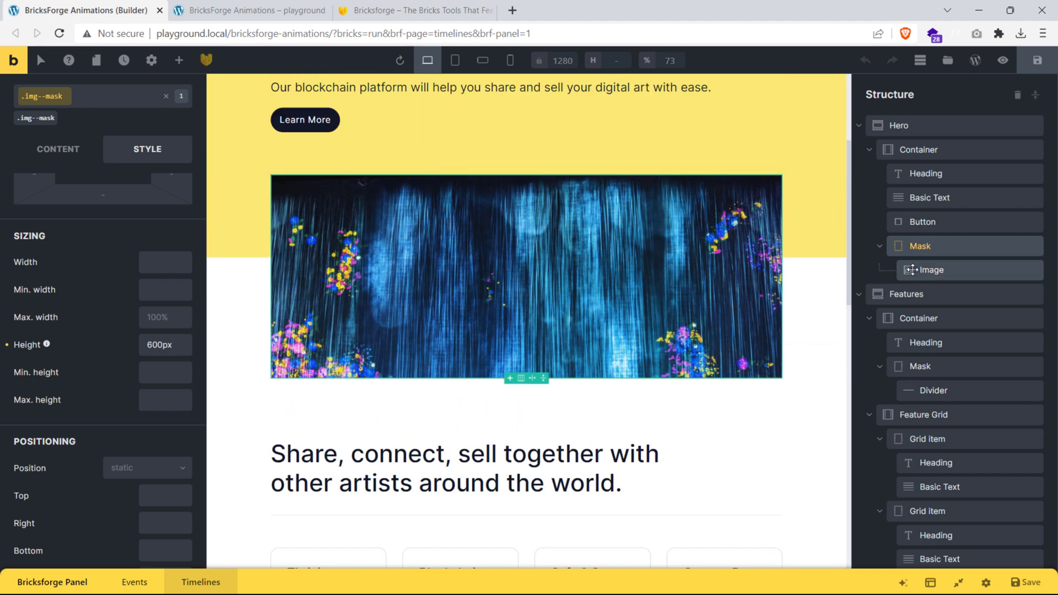
Step: Add a new timeline named Image Reveal with .img--mask as its trigger selector
click(958, 582)
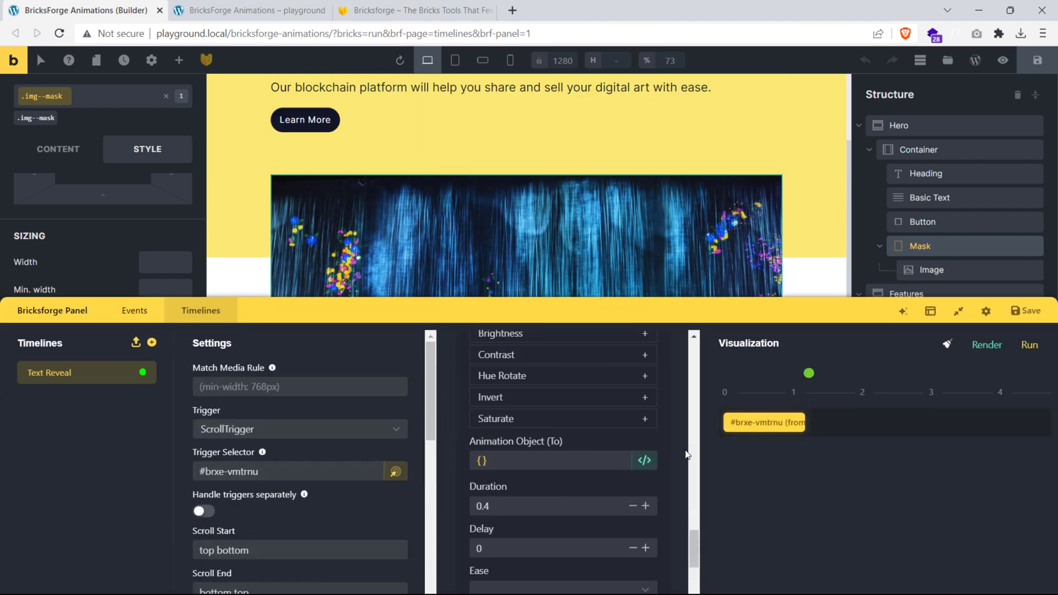
click(151, 343)
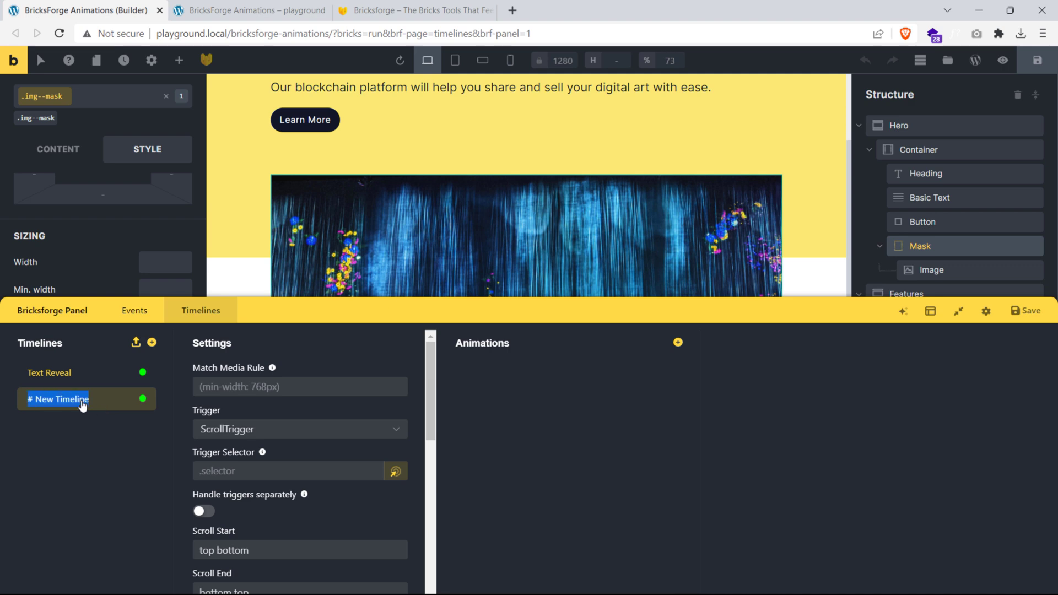
key(BackSpace)
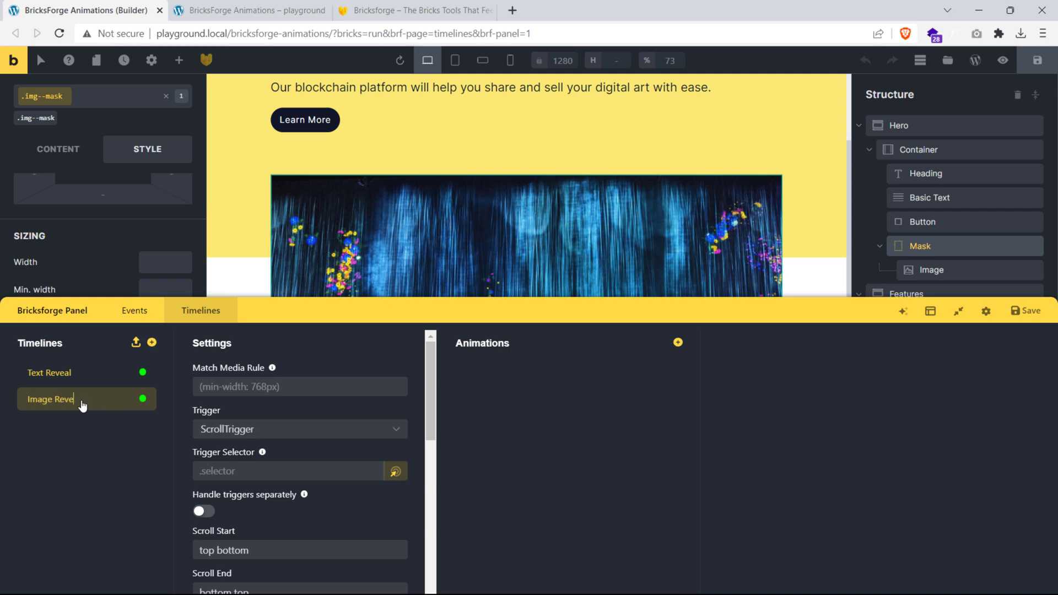
click(242, 470)
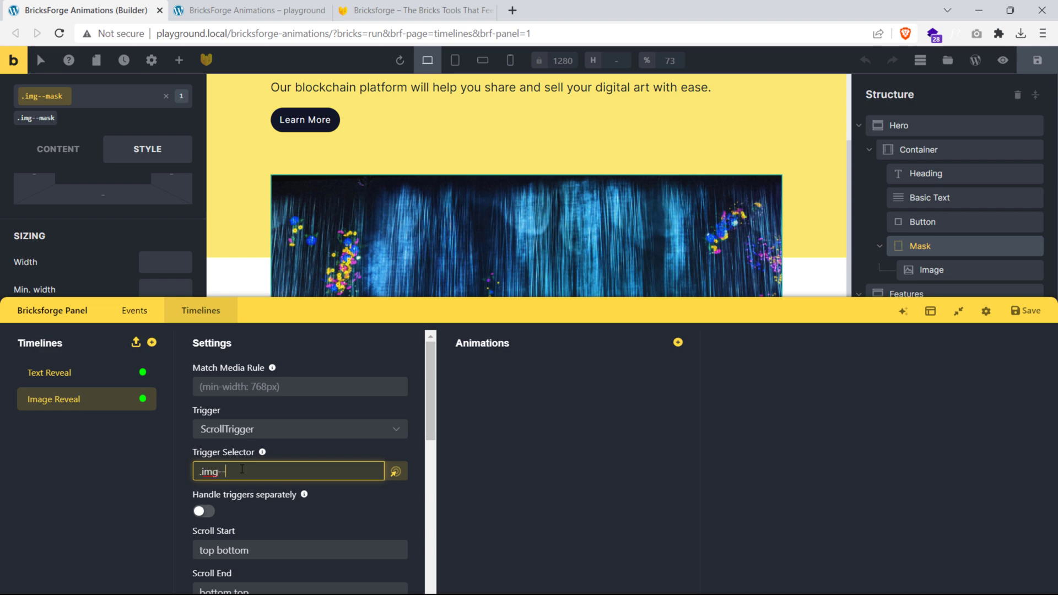
click(322, 522)
Step: Add an animation to the Image Reveal timeline using the From To method and the trigger's selector .img--mask
click(677, 342)
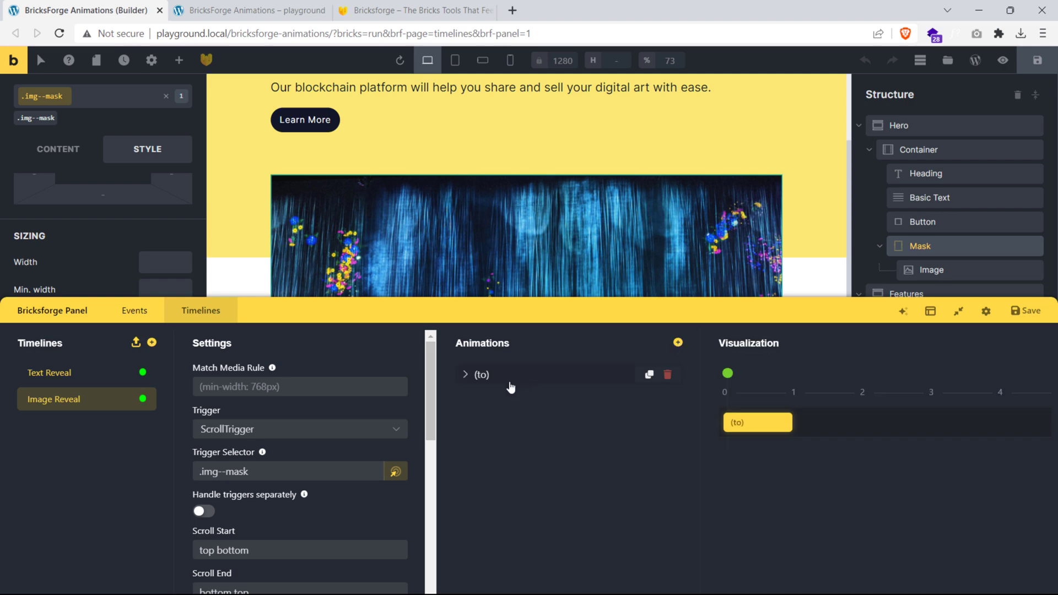
click(466, 375)
click(523, 464)
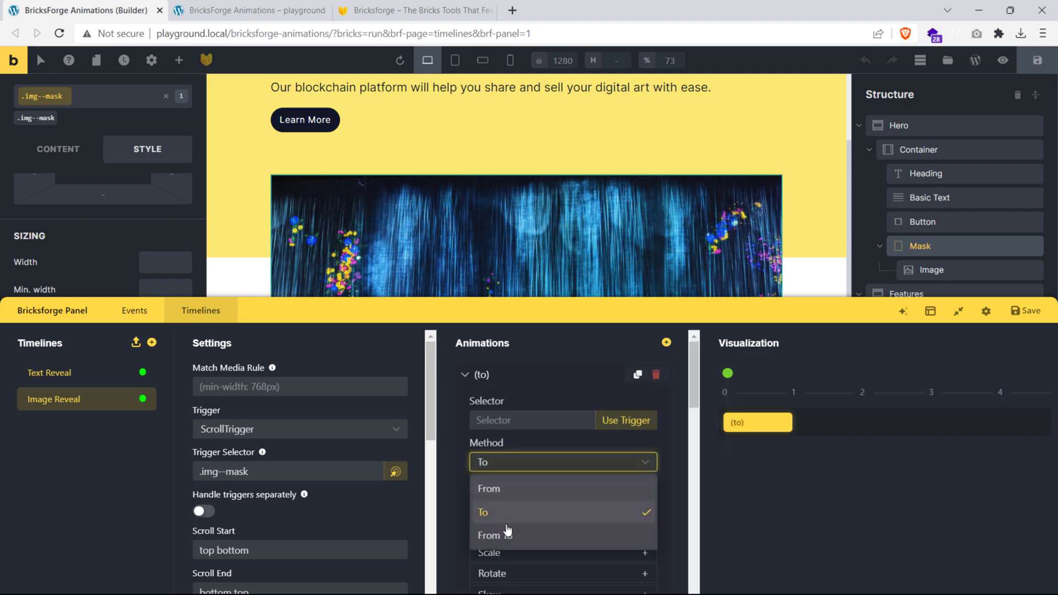
click(507, 537)
click(500, 417)
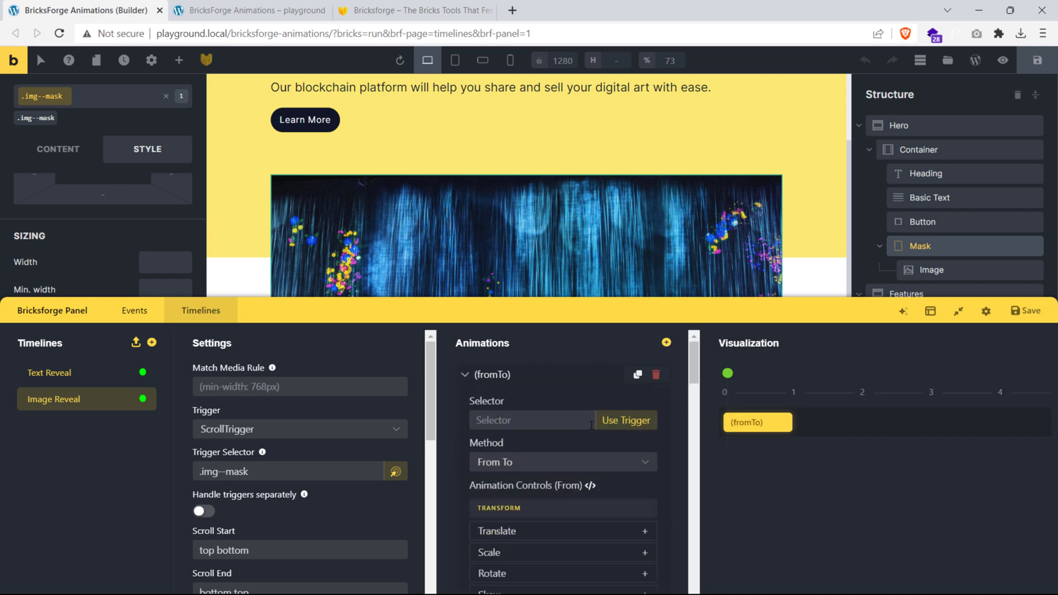
click(625, 421)
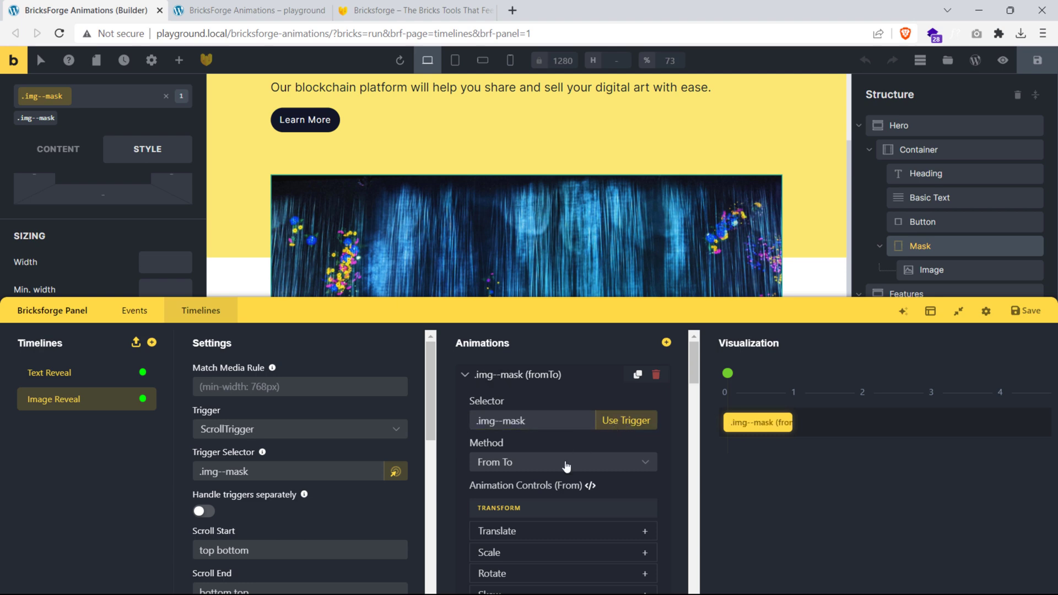
Step: Define the image mask animation's From object in code with height:0 and save it
scroll(554, 452, down, 9)
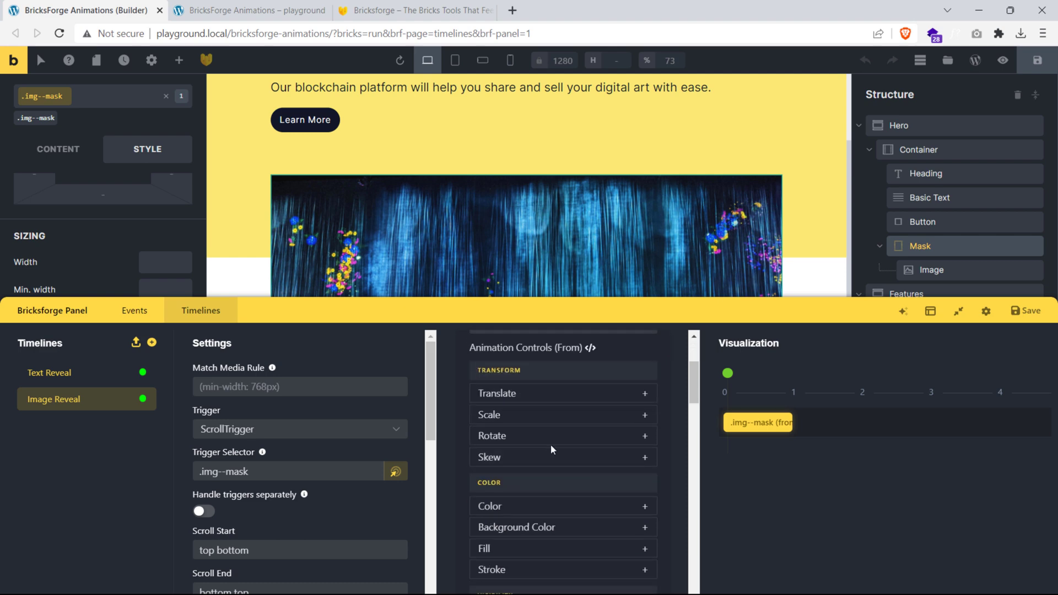
scroll(553, 451, down, 4)
click(532, 422)
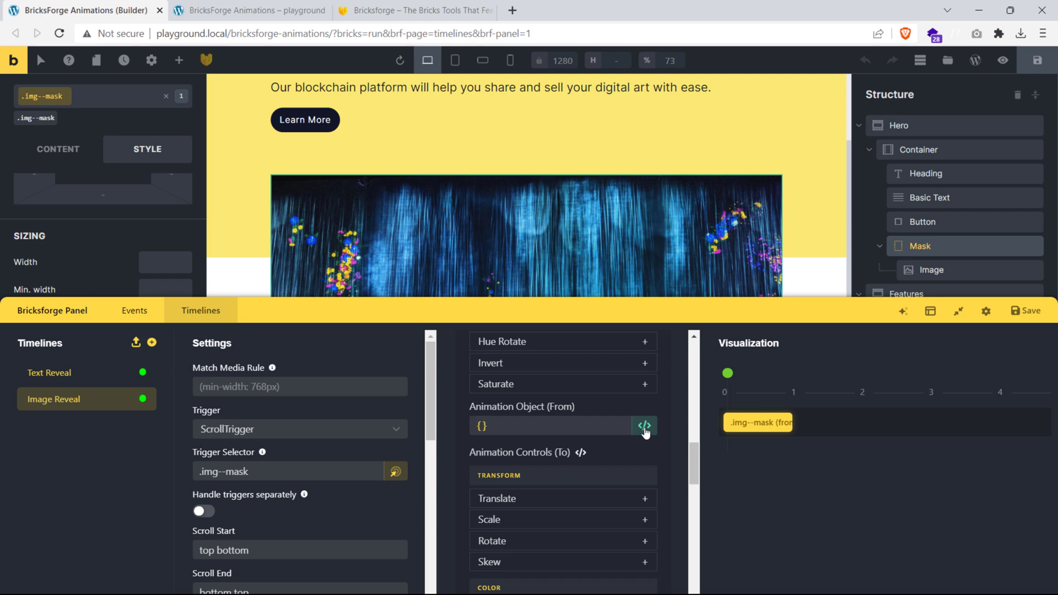
click(644, 425)
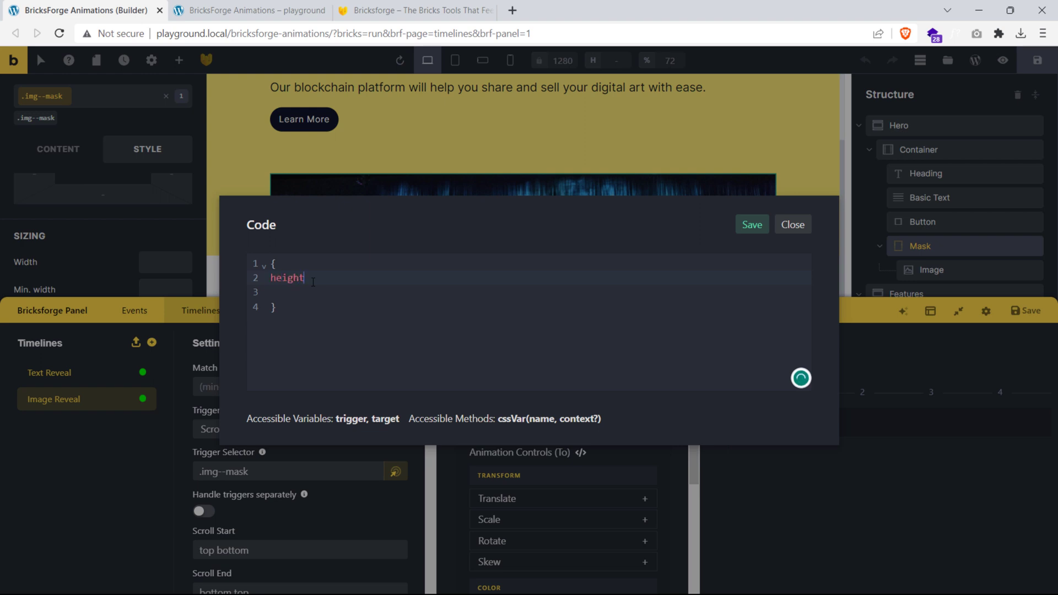
click(748, 234)
click(793, 226)
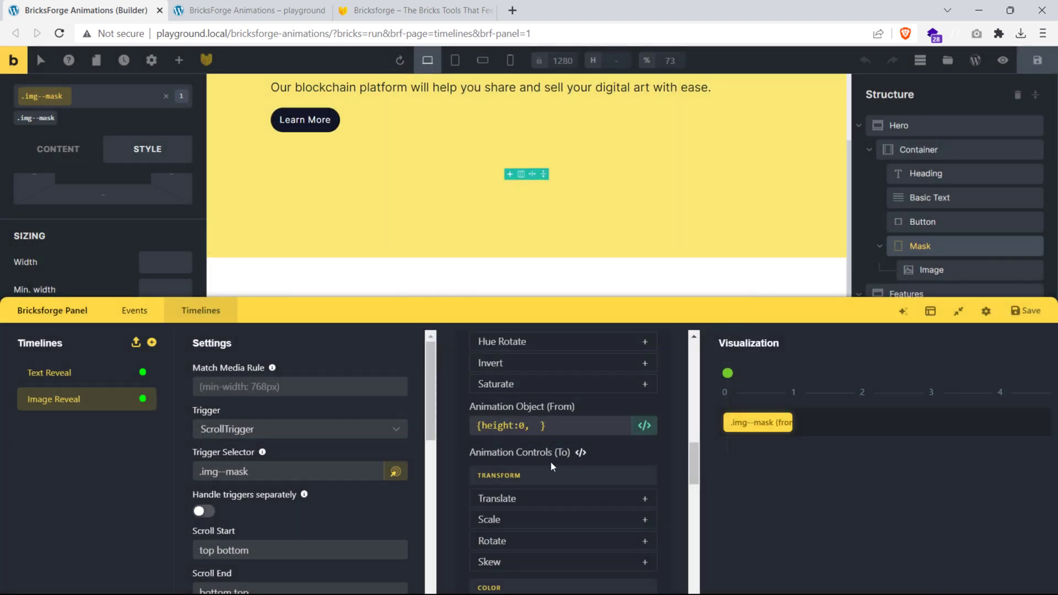
Step: Define the image mask animation's To object in code with height:600 and save it
scroll(561, 449, down, 10)
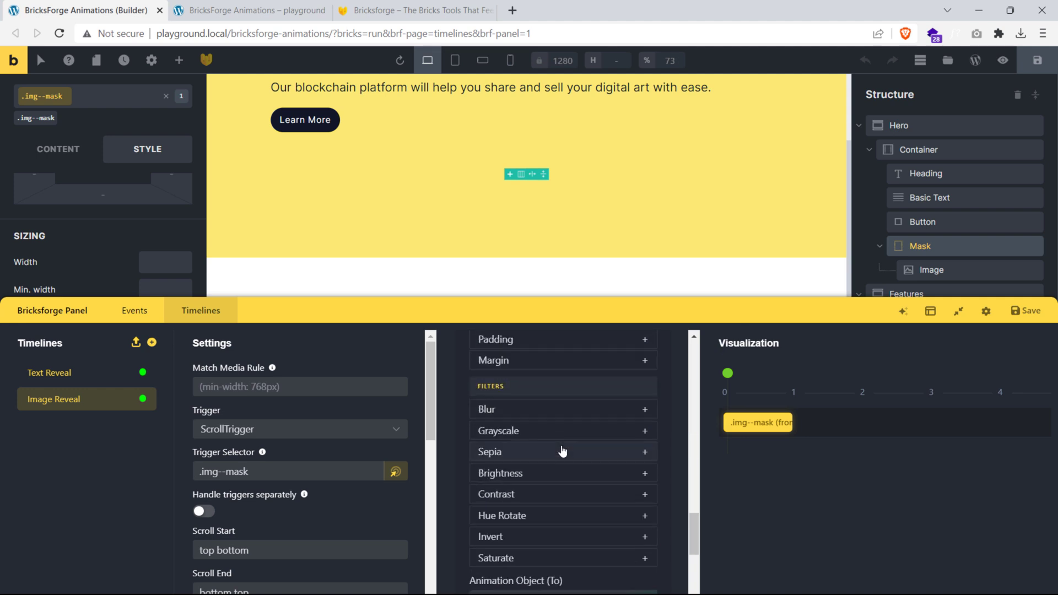
scroll(561, 452, down, 2)
scroll(561, 451, up, 1)
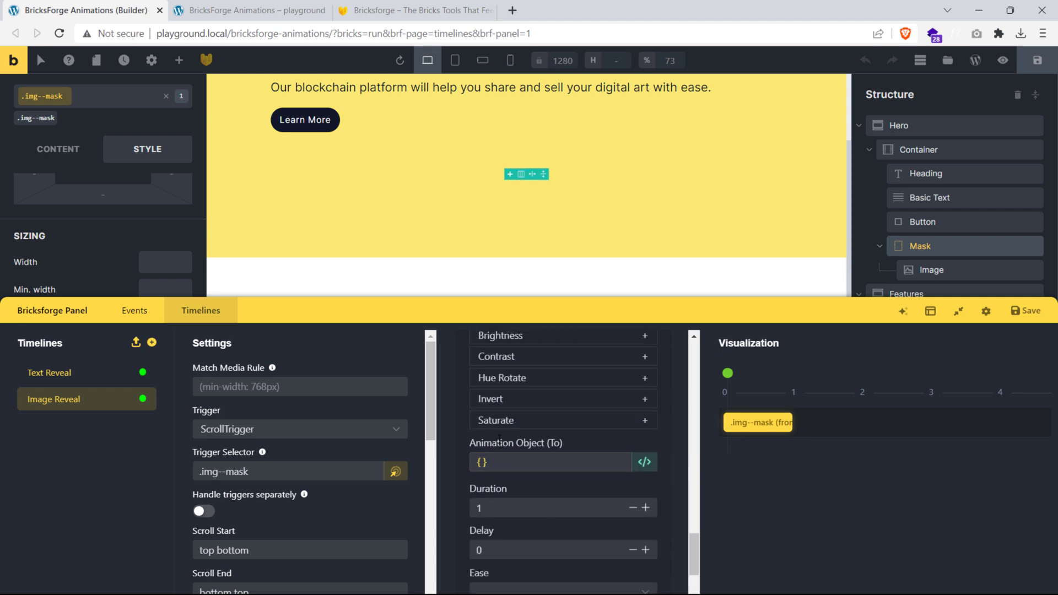
click(644, 463)
click(278, 265)
key(Return)
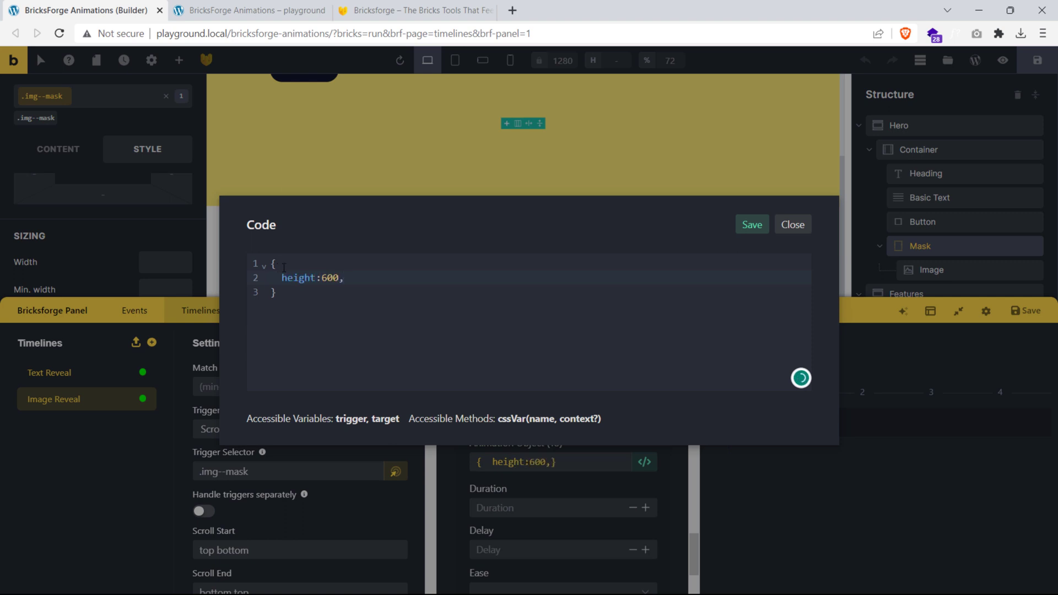
click(739, 226)
Step: Set the image mask animation's duration to about 1.3 and its delay to about 0.3, and preview the timeline
scroll(562, 440, down, 2)
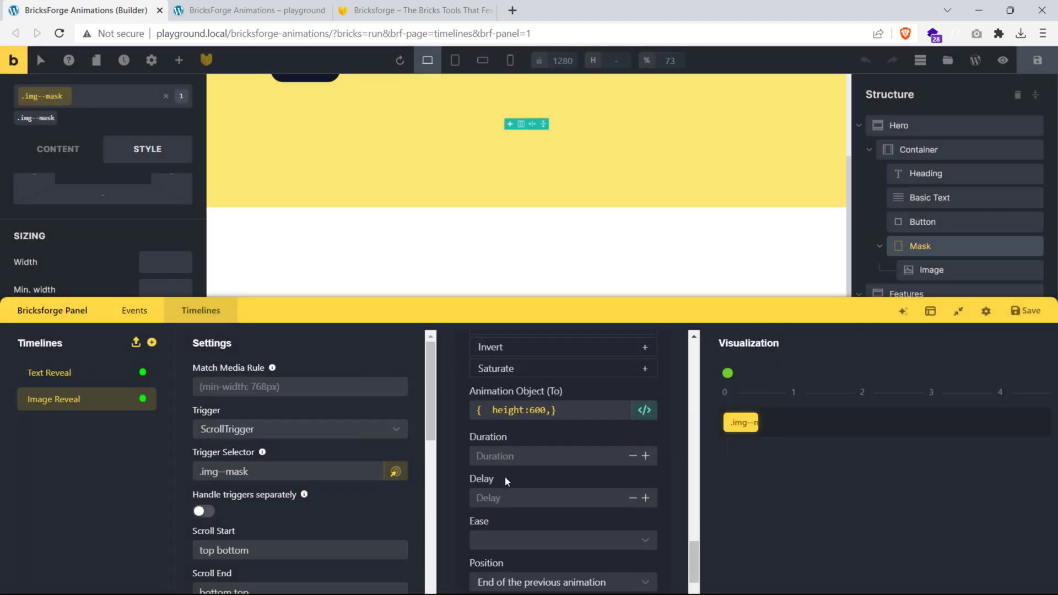
click(646, 439)
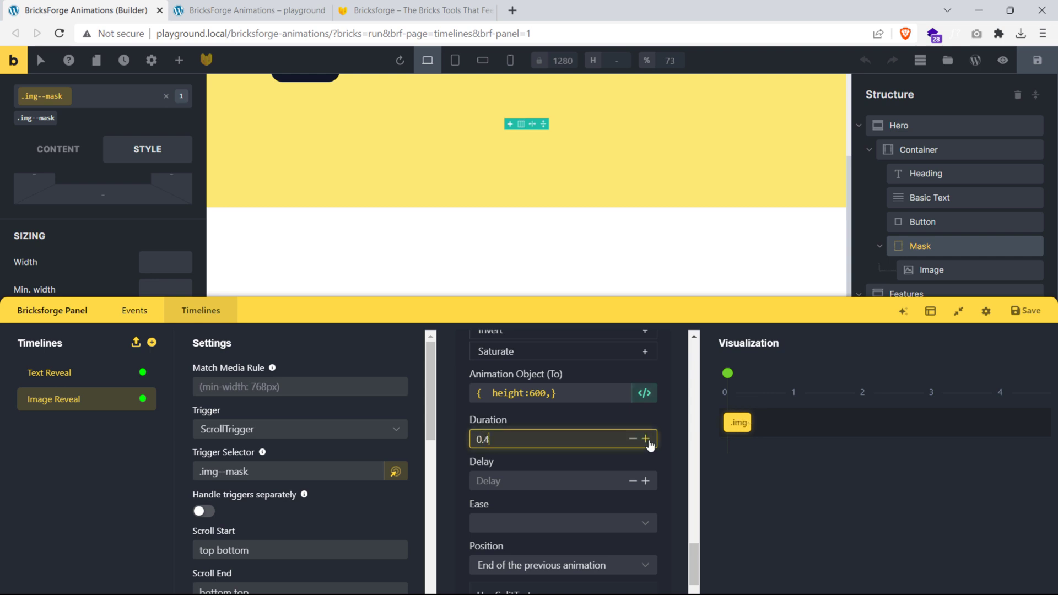
click(645, 481)
click(645, 481)
click(646, 439)
click(645, 439)
click(646, 440)
click(646, 439)
click(645, 439)
click(645, 481)
click(1029, 345)
Step: Set the image mask animation's ease to default and preview the timeline again
click(531, 521)
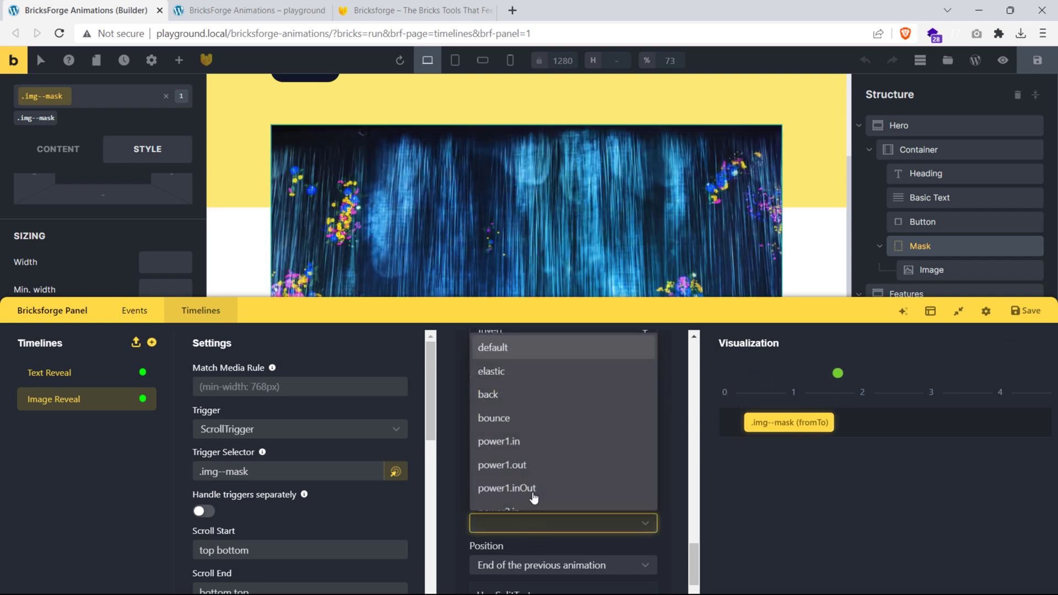
click(547, 349)
click(1022, 335)
Step: Save the timelines and reload the live page to check the hero image's reveal
click(1024, 310)
click(248, 10)
key(F5)
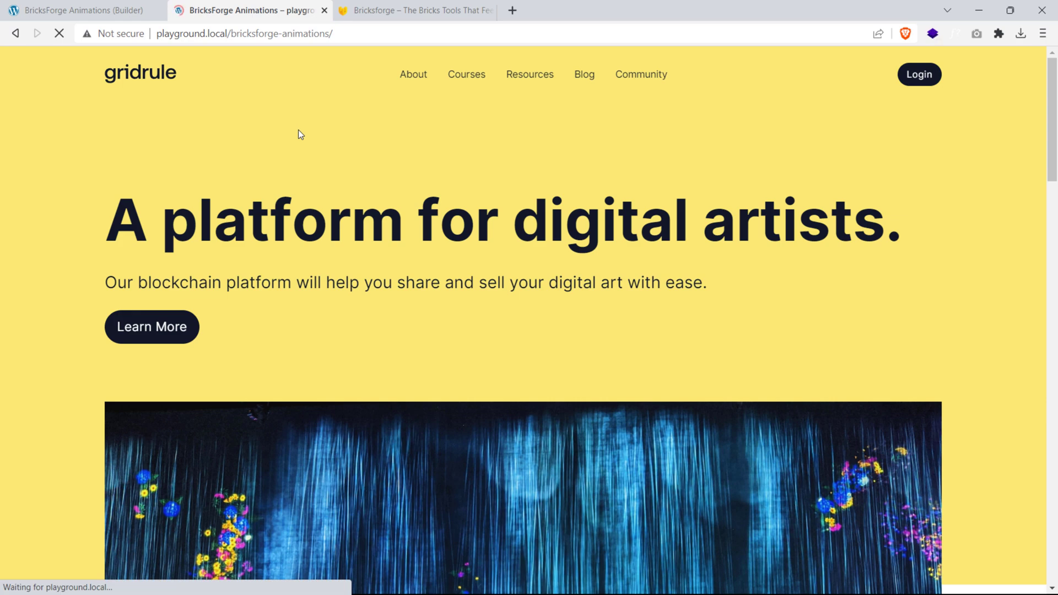
scroll(292, 191, down, 3)
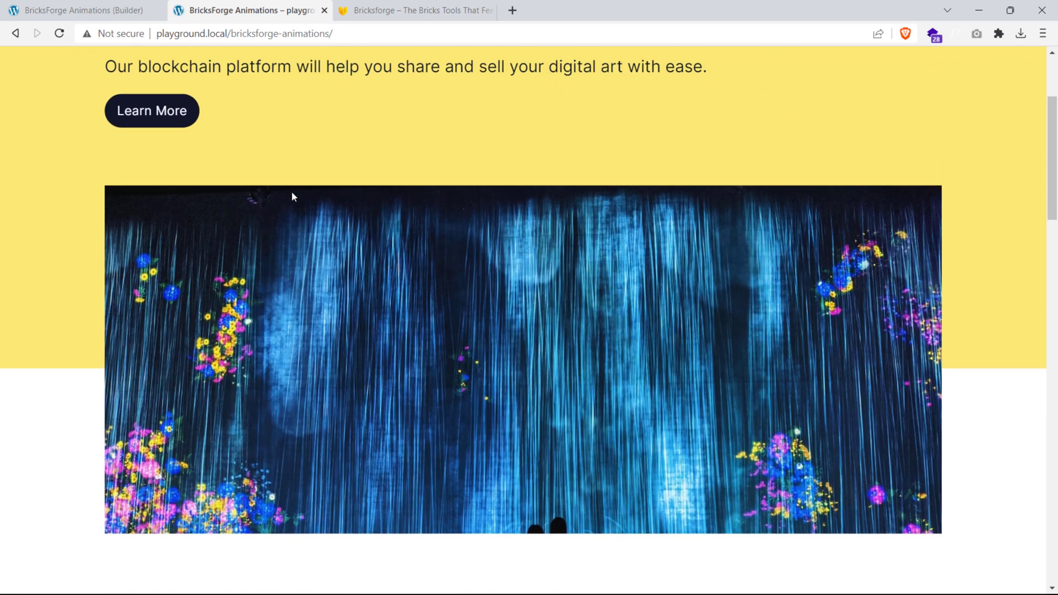
Step: Reload the live page and examine the hero heading and image reveals while moving through the hero section
scroll(292, 191, up, 4)
scroll(292, 195, down, 5)
scroll(292, 196, up, 6)
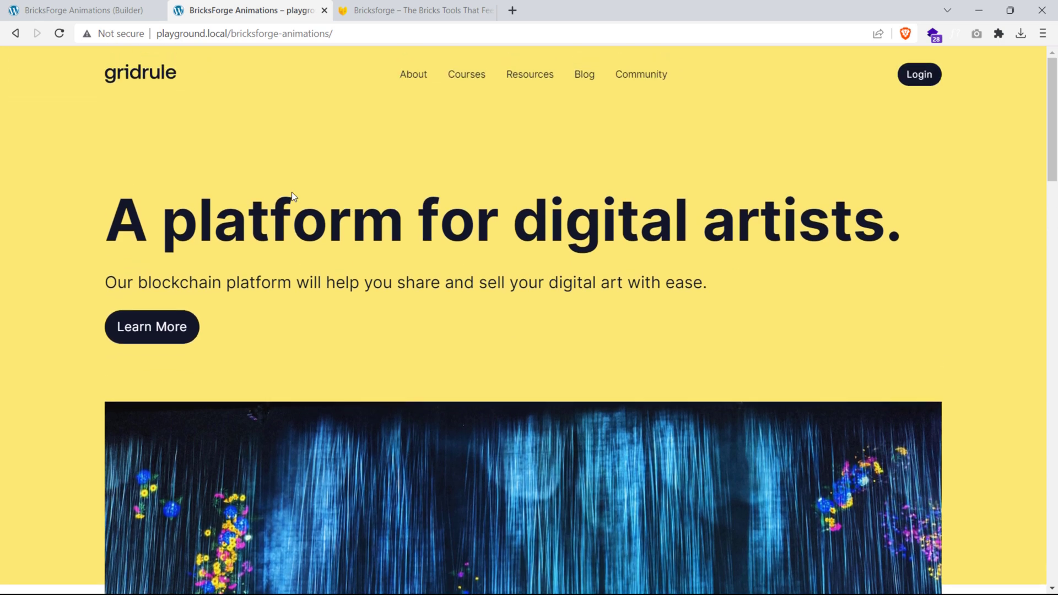
key(F5)
scroll(292, 194, down, 1)
scroll(292, 194, down, 4)
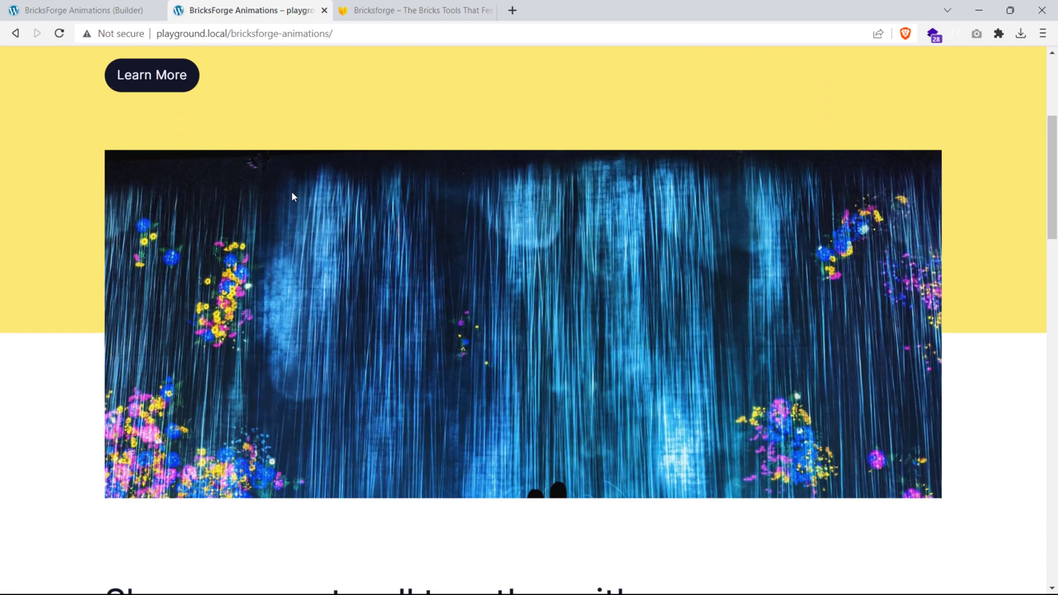
scroll(292, 196, up, 3)
scroll(380, 259, down, 2)
scroll(463, 337, down, 2)
scroll(464, 337, up, 5)
Step: Return to the builder and inspect the Features section's Mask sizing and overflow settings and its Divider's content settings
click(105, 13)
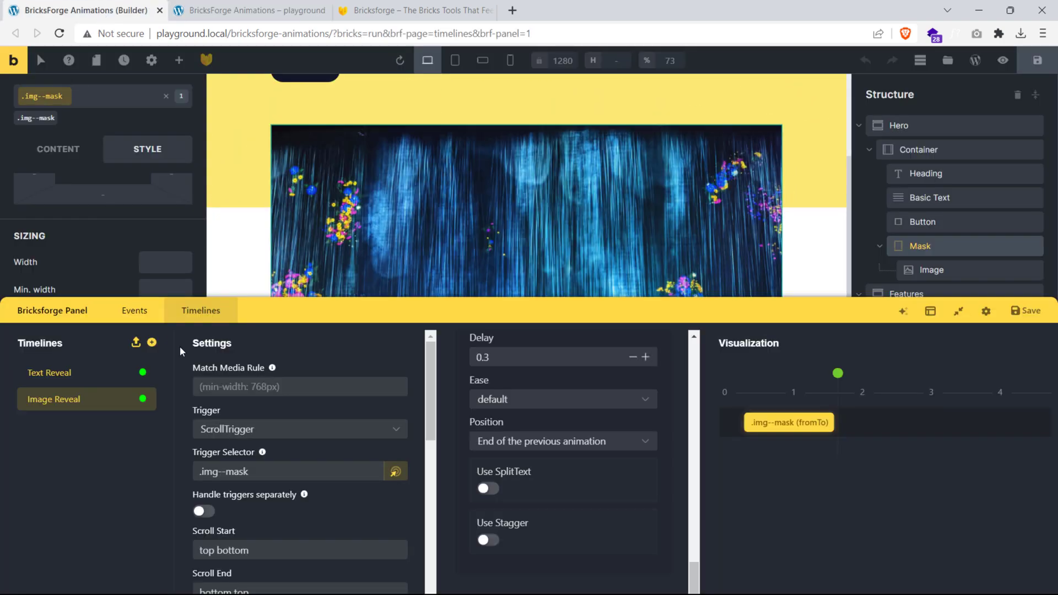
click(957, 319)
scroll(939, 326, down, 2)
click(939, 322)
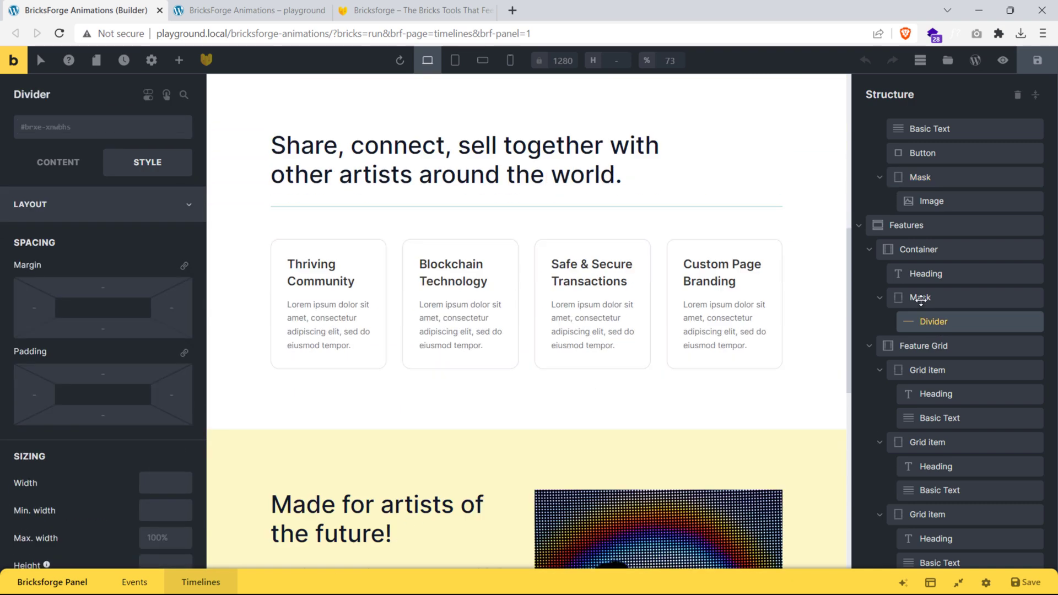
click(925, 299)
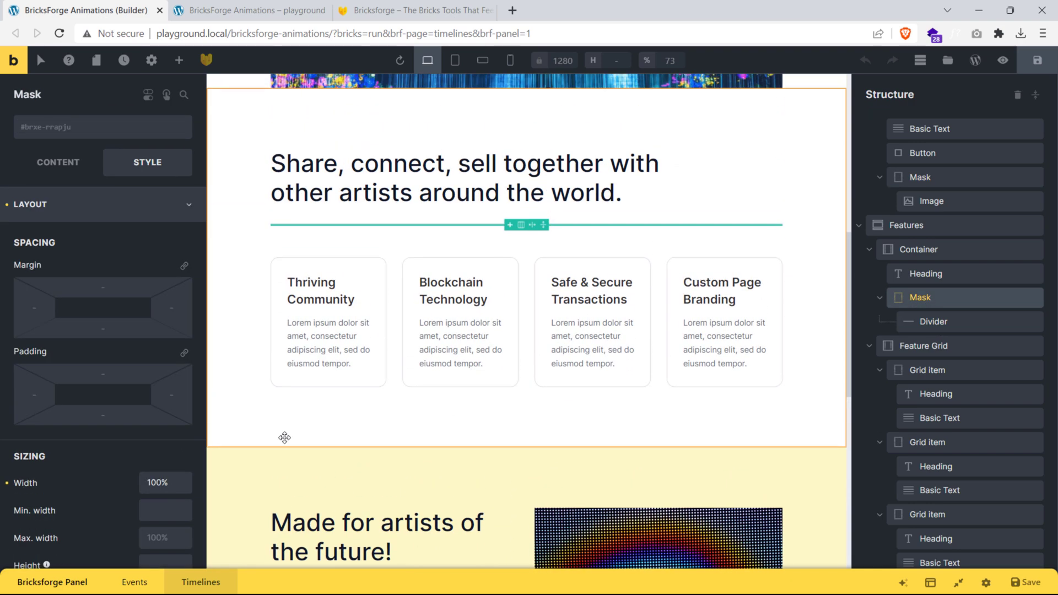
scroll(115, 464, down, 7)
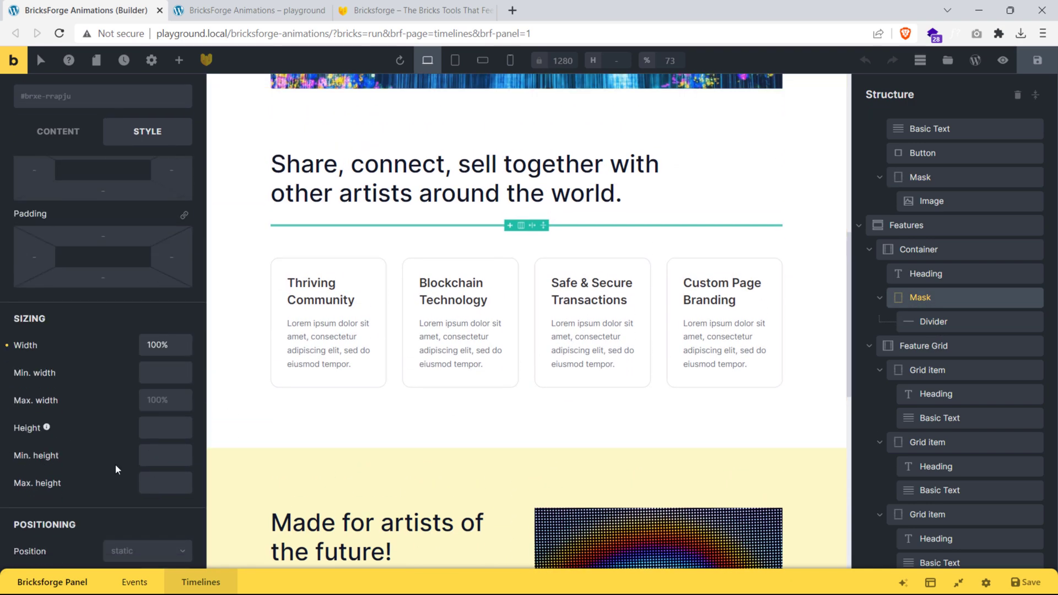
scroll(131, 372, down, 3)
scroll(132, 346, up, 1)
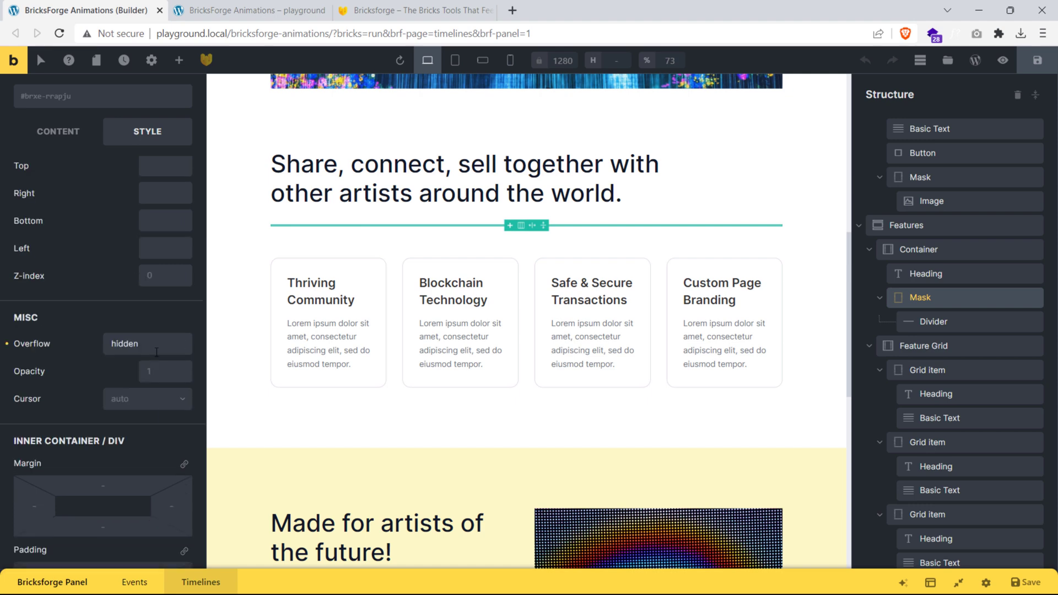
click(955, 322)
click(58, 162)
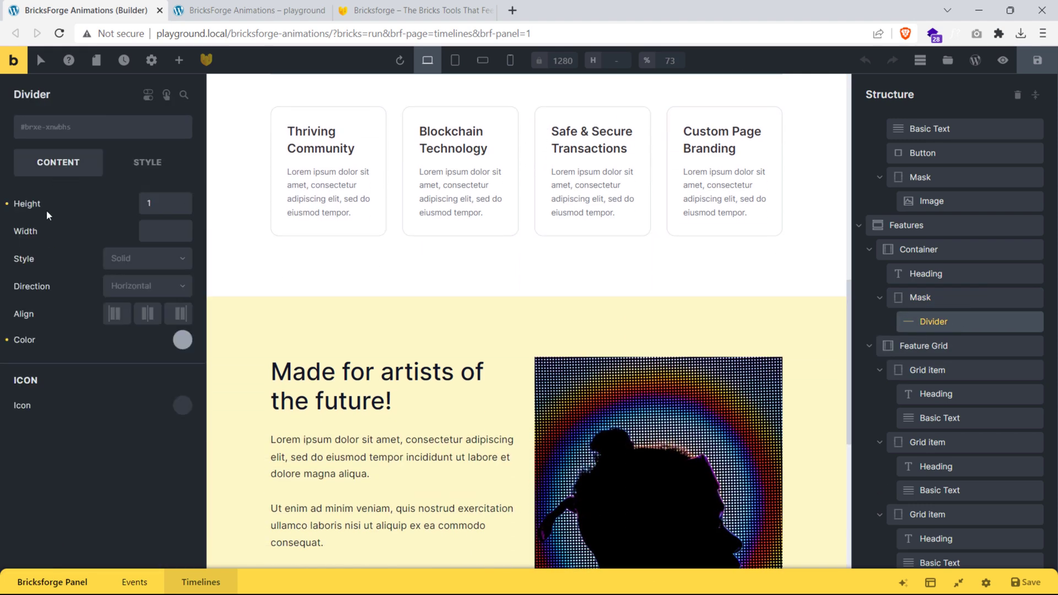
click(157, 210)
Step: Add a timeline named Line Reveal and pick the Features section's Divider as its trigger selector
click(958, 582)
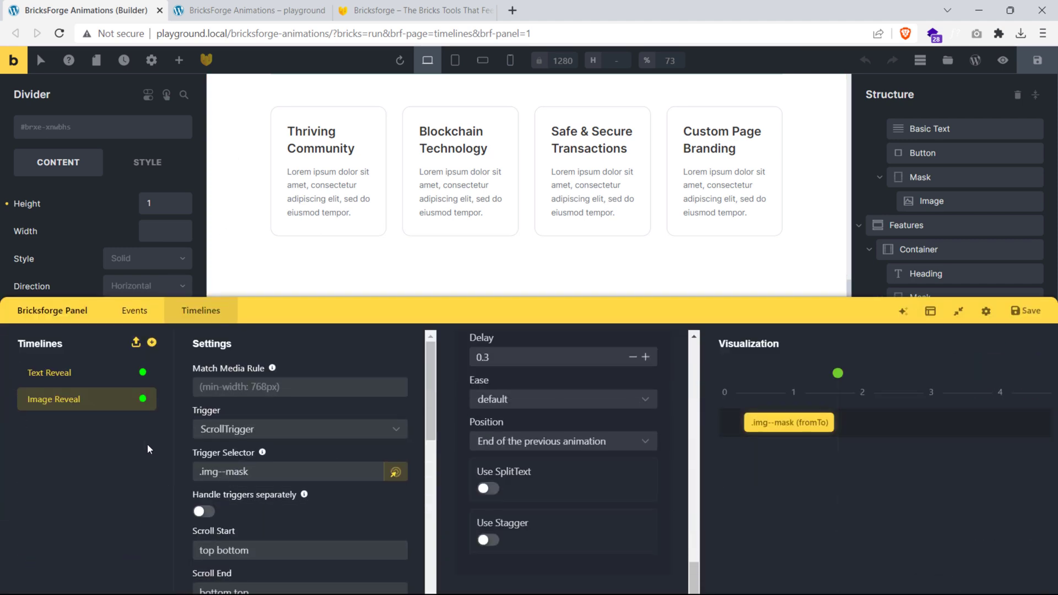
click(152, 342)
double_click(101, 434)
text(Li)
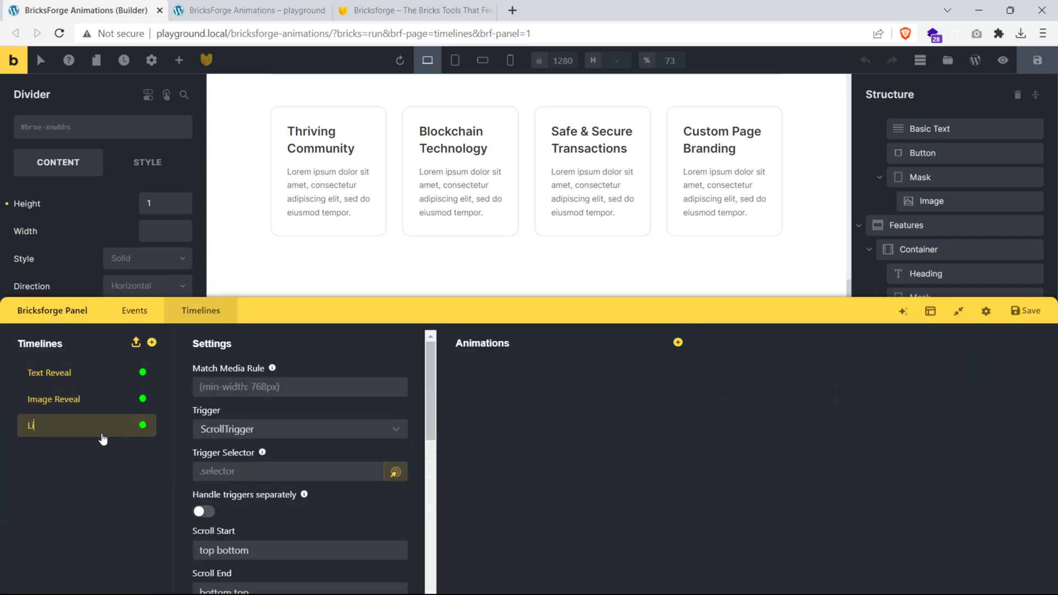
text(ne Reveal)
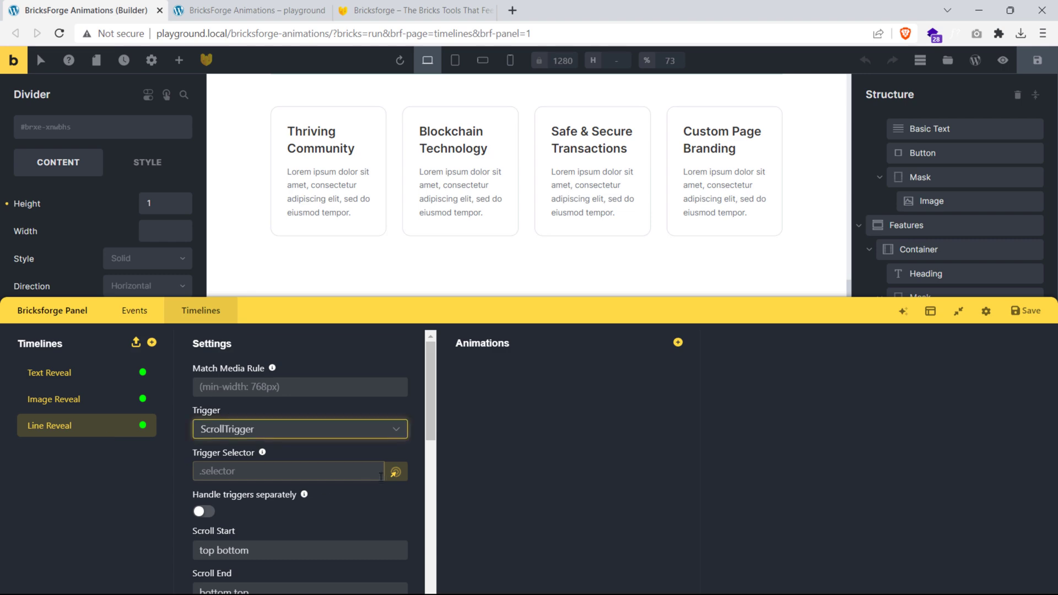
click(395, 472)
click(940, 362)
scroll(313, 418, down, 2)
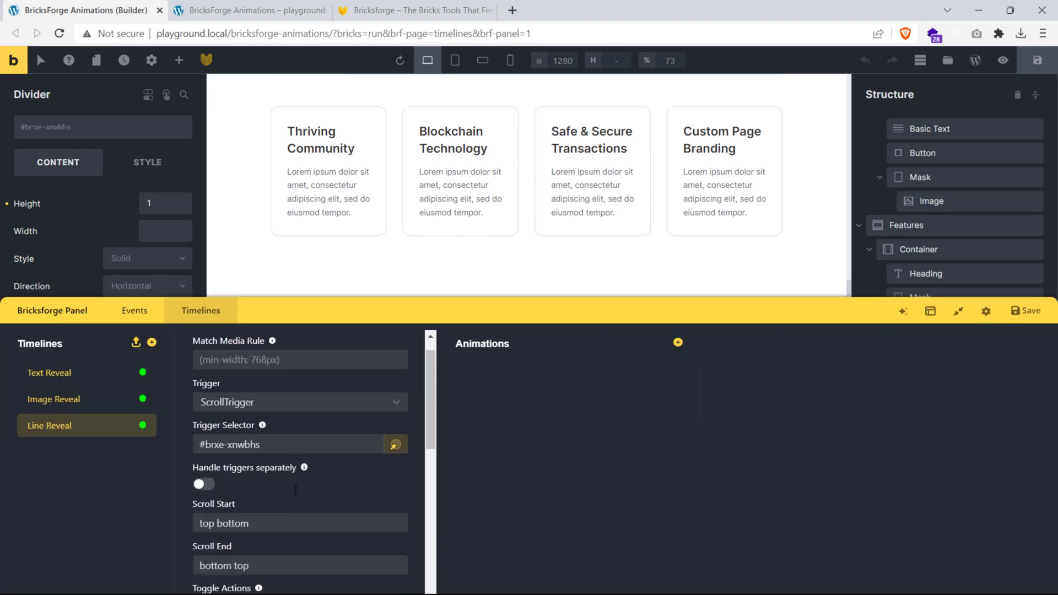
Step: Add an animation to the Line Reveal timeline that targets the trigger and uses the From To method
click(678, 343)
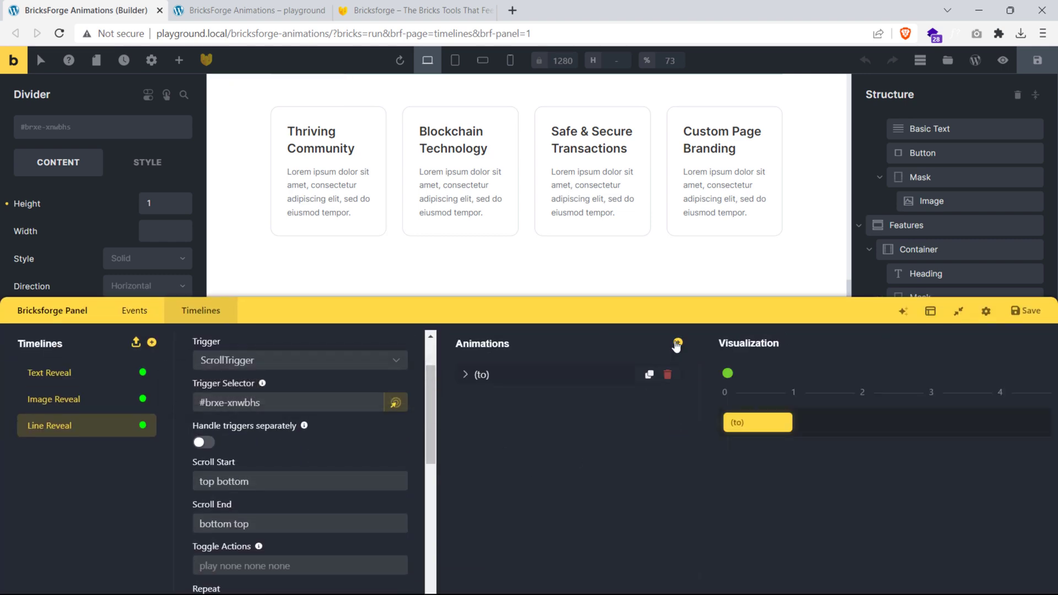
click(511, 382)
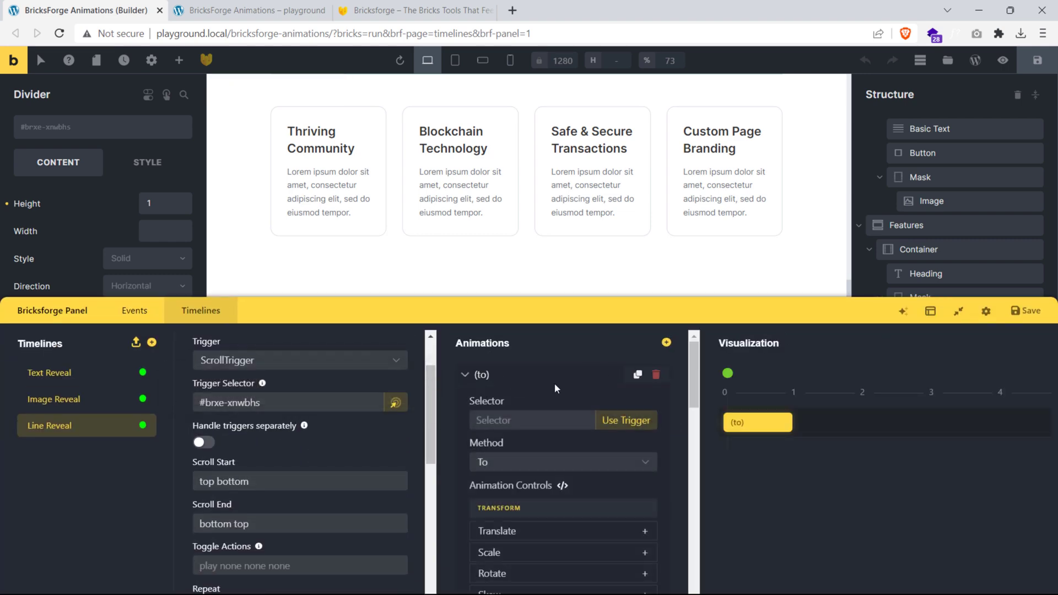
click(616, 422)
click(632, 462)
click(505, 534)
Step: Set the line animation's From translate to -1200 px on the X axis
scroll(562, 479, down, 1)
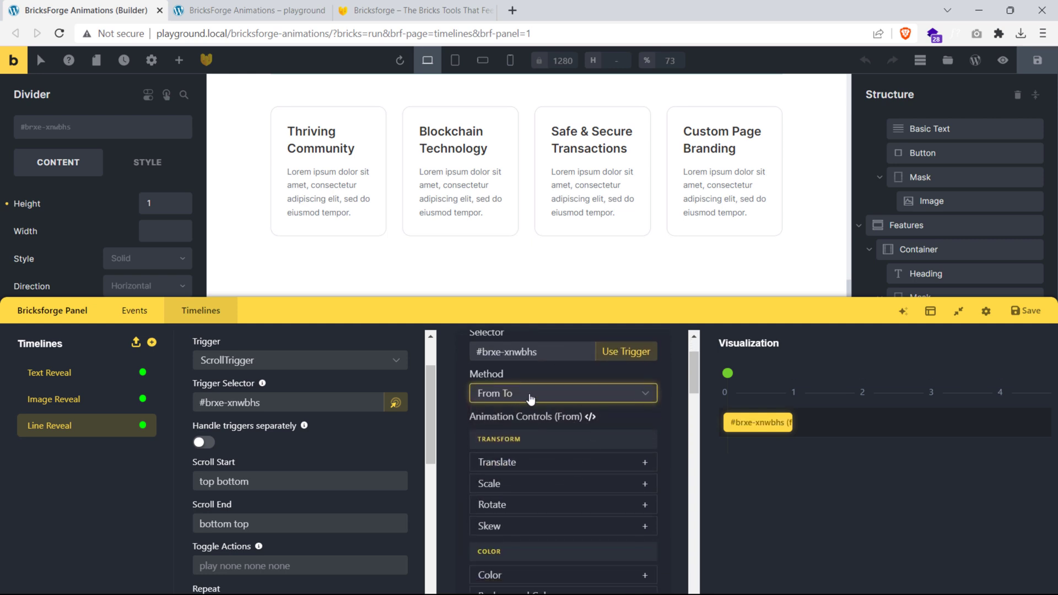
scroll(537, 401, down, 1)
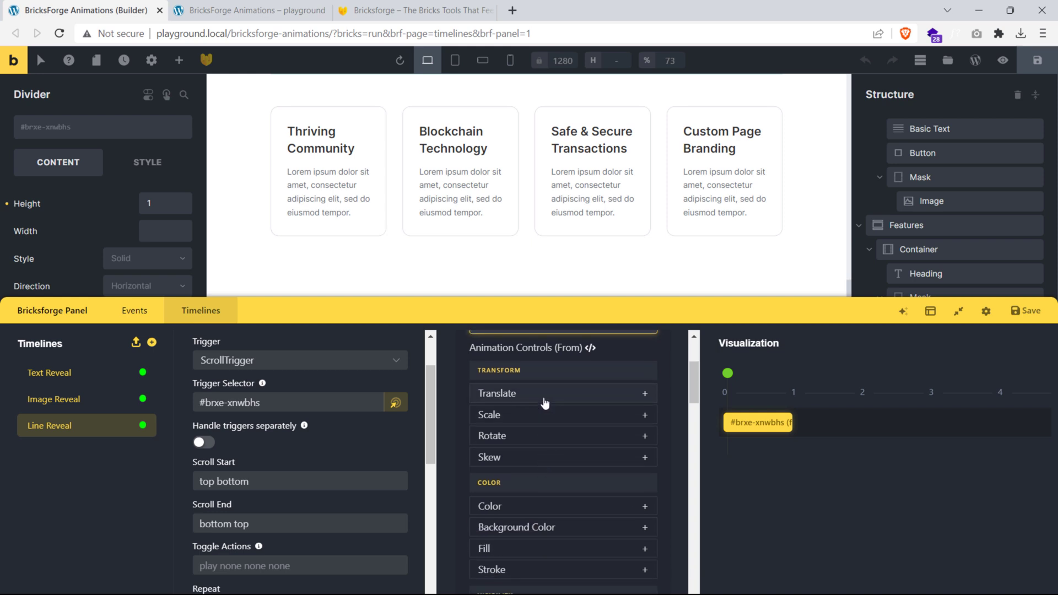
click(545, 403)
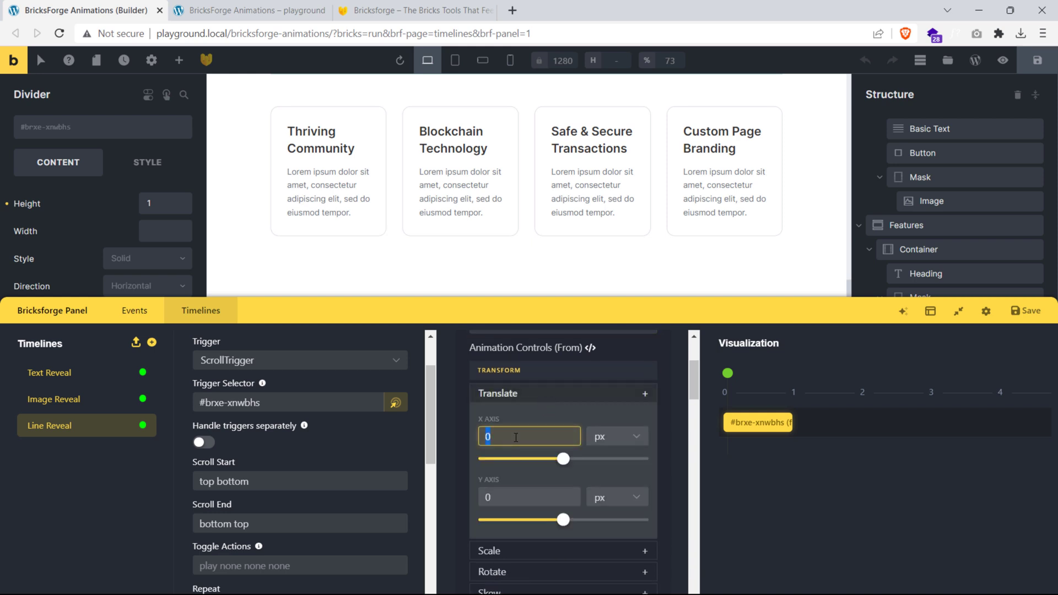
click(515, 437)
text(-1200)
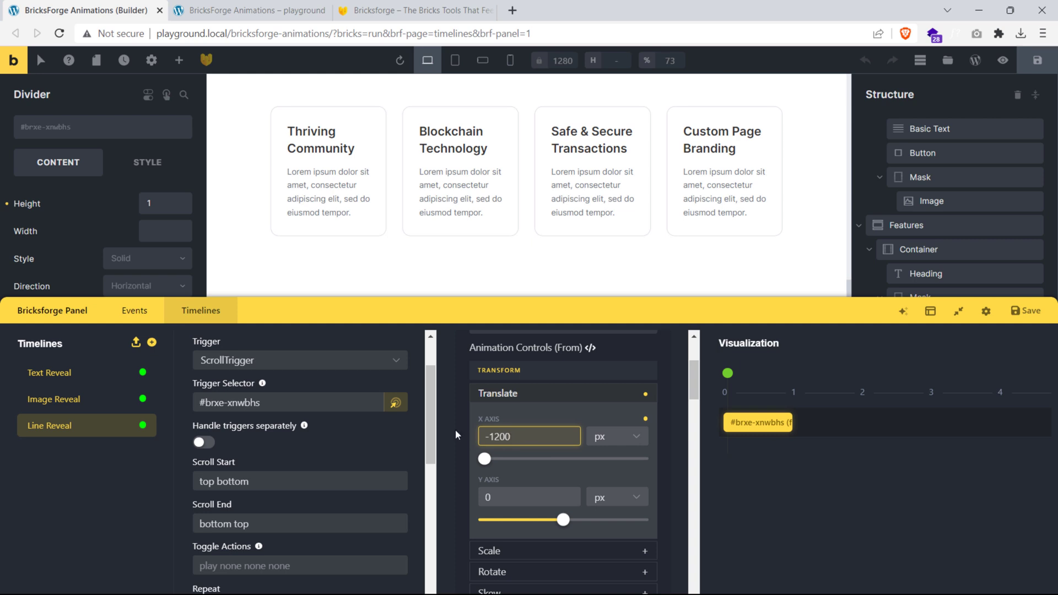
Step: Set the line animation's To translate to 0 px on the X axis
scroll(557, 457, down, 5)
scroll(558, 467, down, 10)
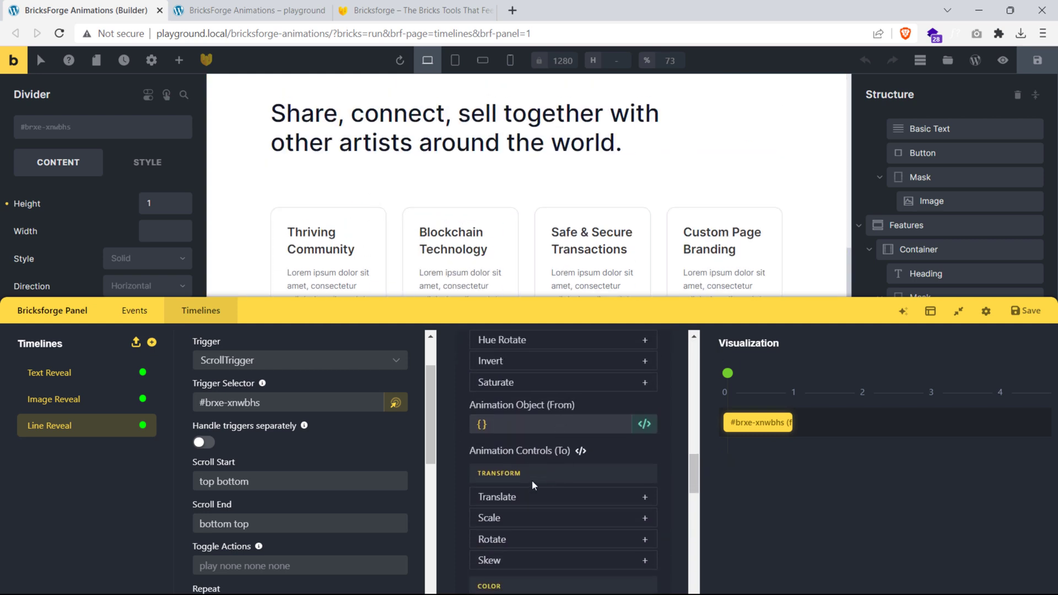
click(529, 496)
click(513, 533)
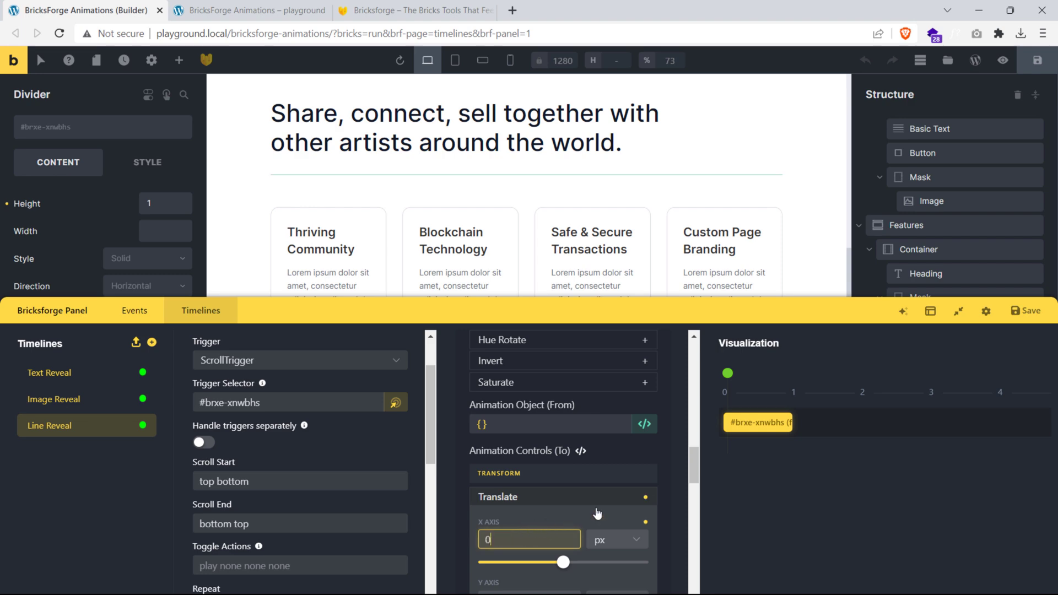
Step: Set the line animation's ease to default and its duration to 1.2, and preview the timeline
scroll(631, 512, down, 15)
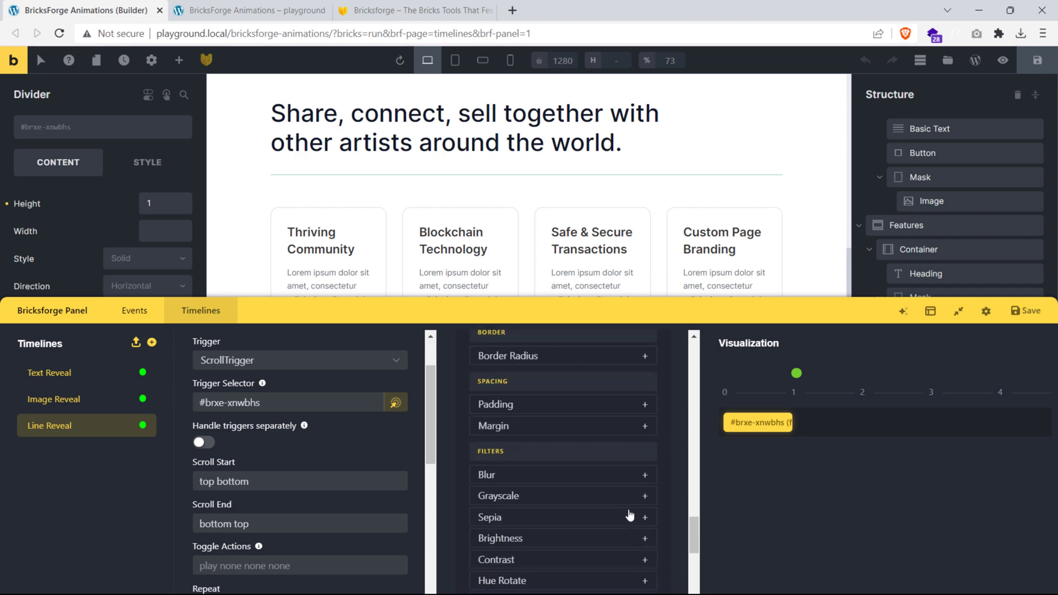
scroll(630, 515, down, 2)
click(558, 528)
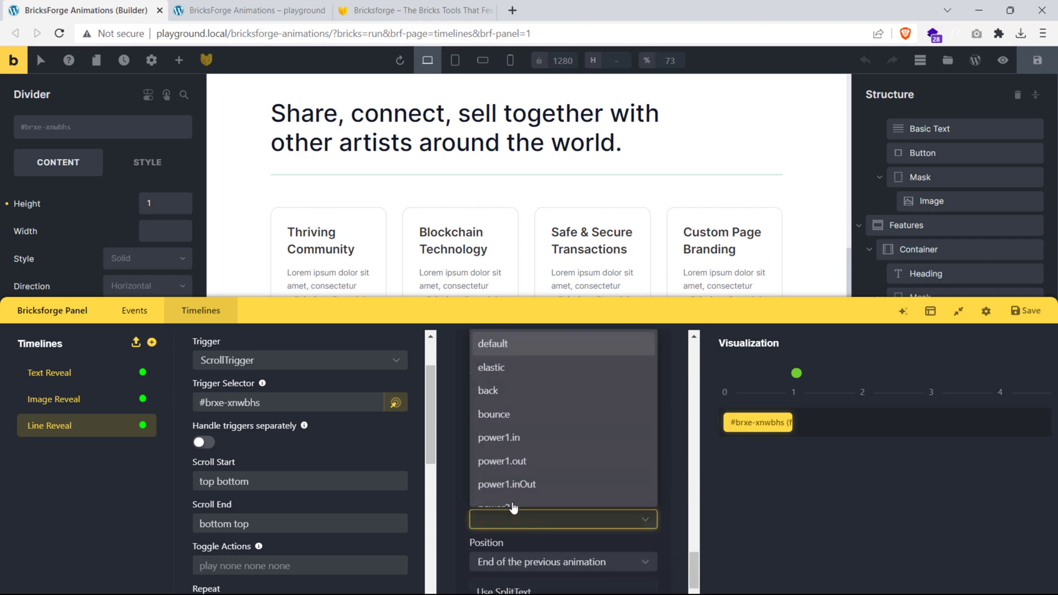
click(545, 344)
click(645, 435)
click(645, 435)
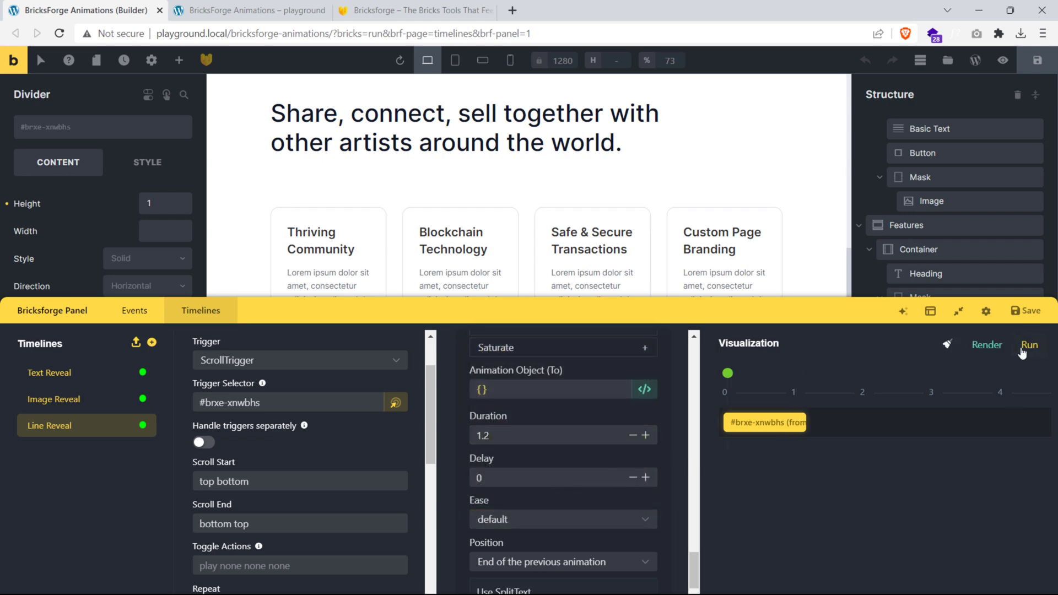
click(1025, 351)
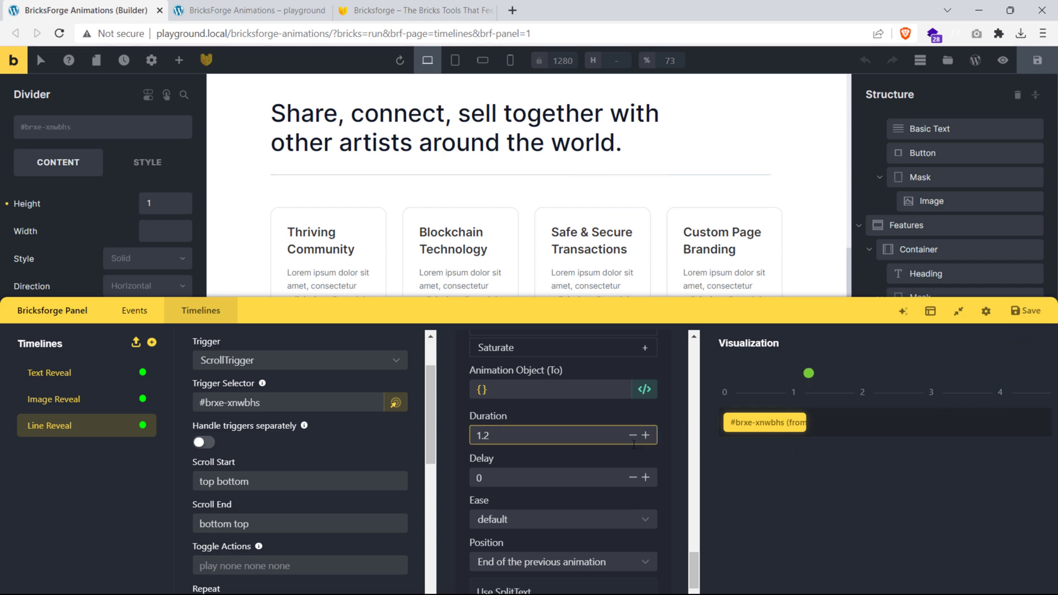
Step: Lengthen the line animation's duration by one increment and save the timelines
scroll(639, 441, down, 1)
click(646, 368)
key(ctrl+s)
Step: Switch to the live page and check the divider line's reveal above the feature cards
click(309, 10)
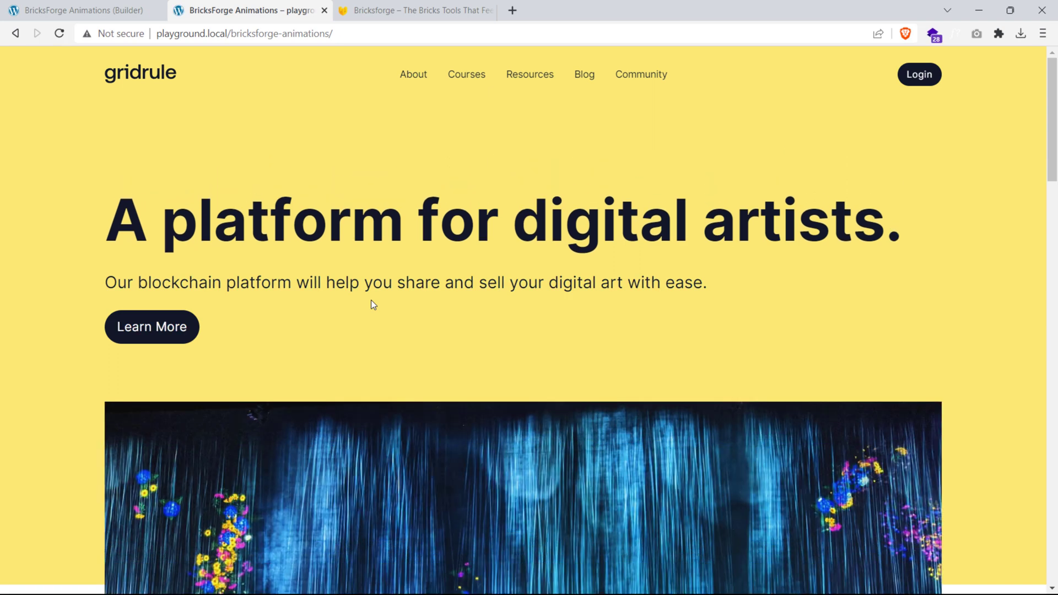
scroll(371, 299, down, 3)
scroll(368, 303, down, 7)
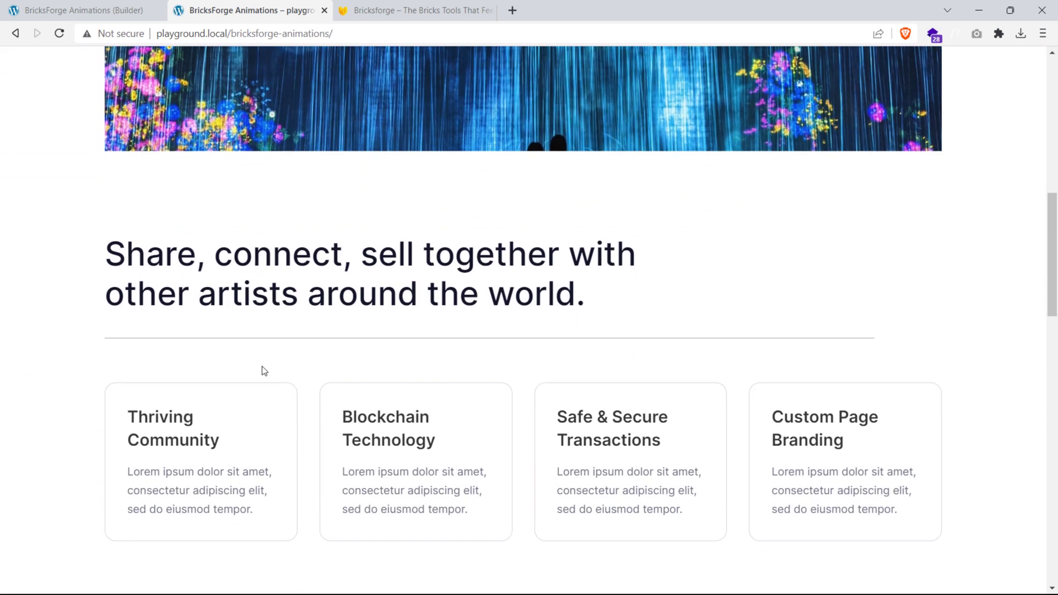
scroll(362, 269, down, 11)
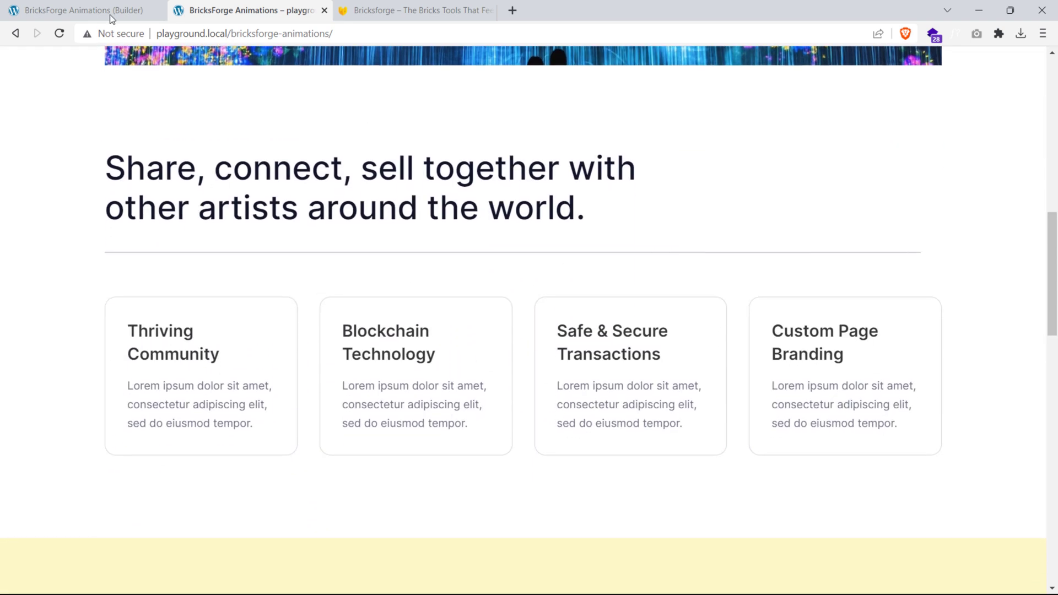
Step: Move the Divider out of its Mask to directly below the Features heading, save, and reload the live page
key(ctrl+shift+Tab)
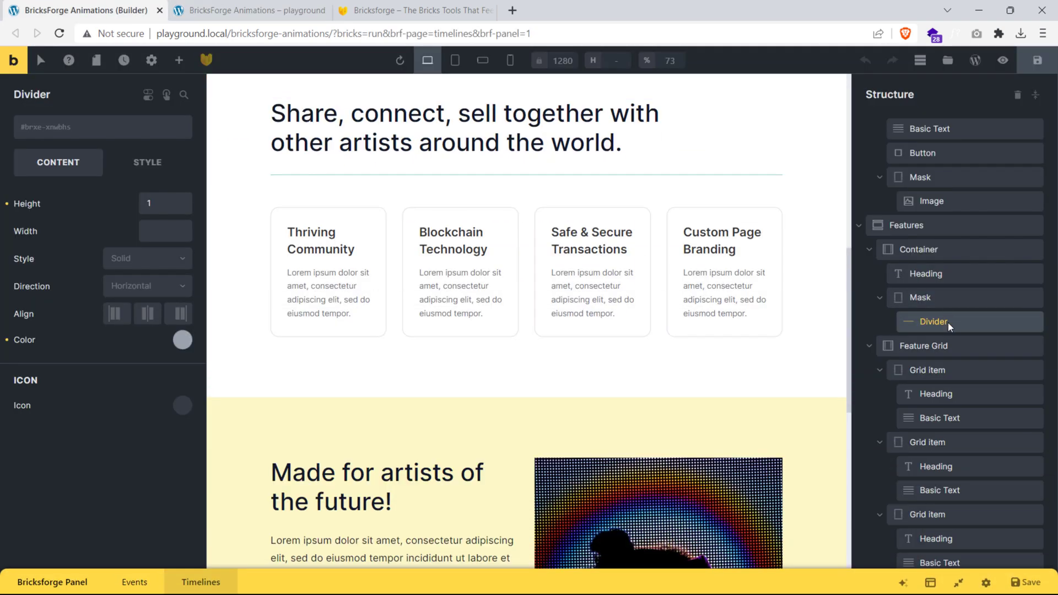
drag(913, 320, 921, 295)
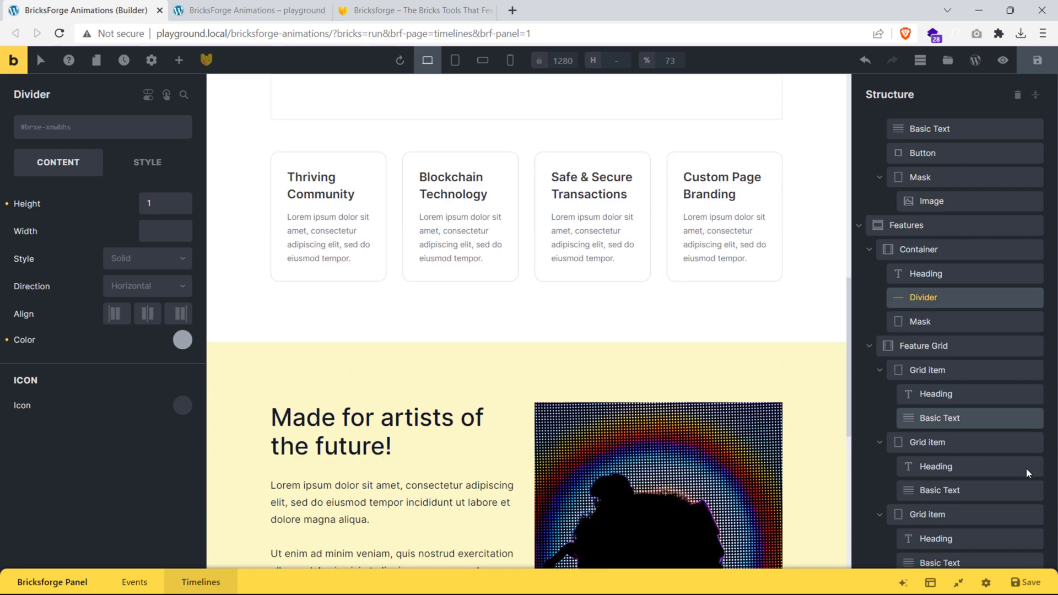
key(ctrl+Tab)
key(F5)
Step: Examine how the divider line slides in without its mask, reloading the live page to replay the reveal
scroll(341, 402, down, 4)
scroll(341, 407, down, 3)
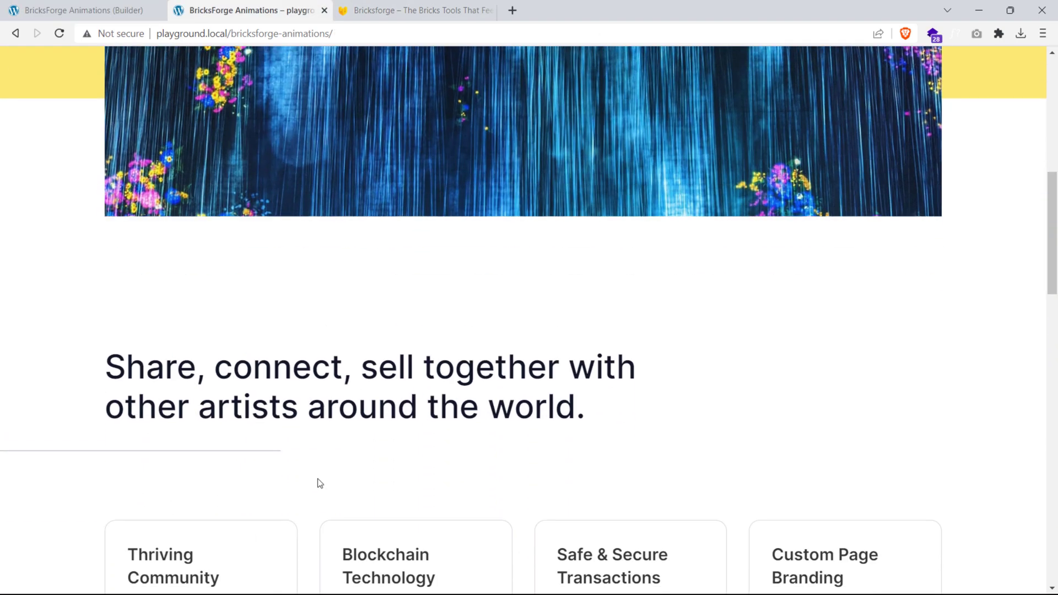
scroll(157, 429, up, 7)
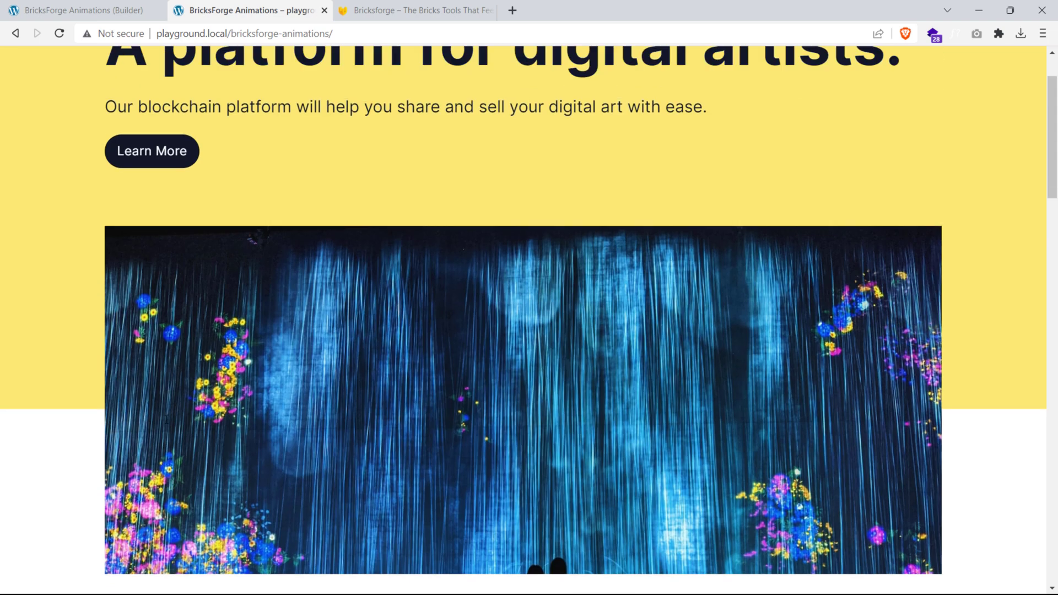
key(F5)
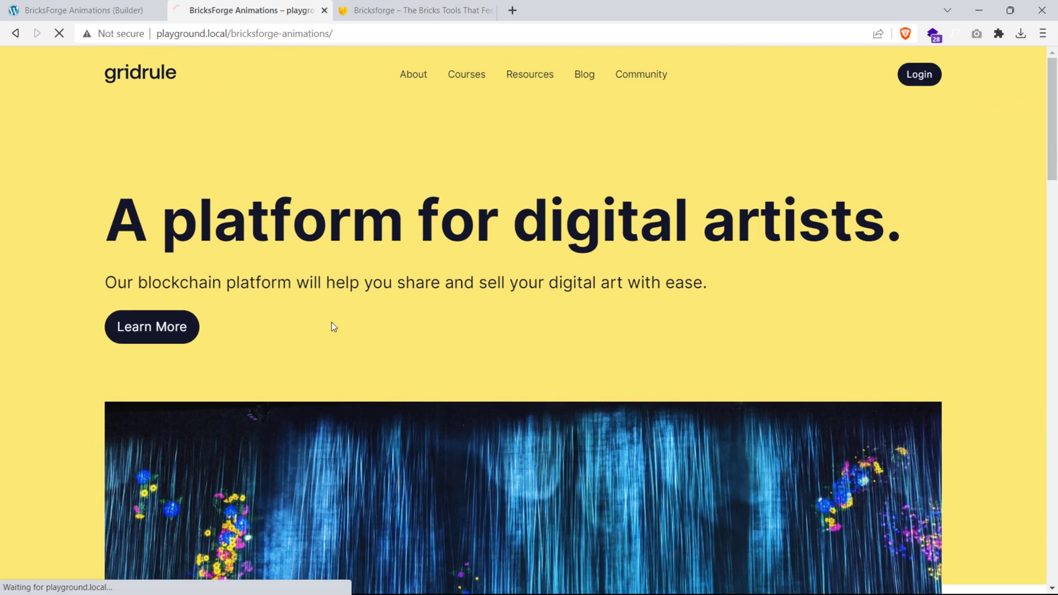
scroll(331, 323, down, 8)
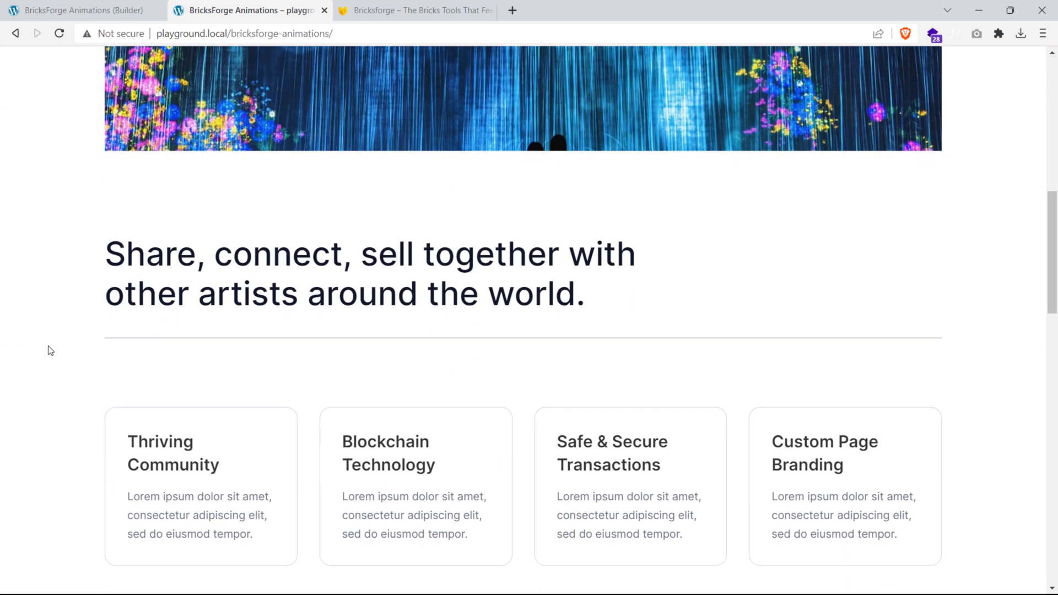
key(ctrl+l)
key(Return)
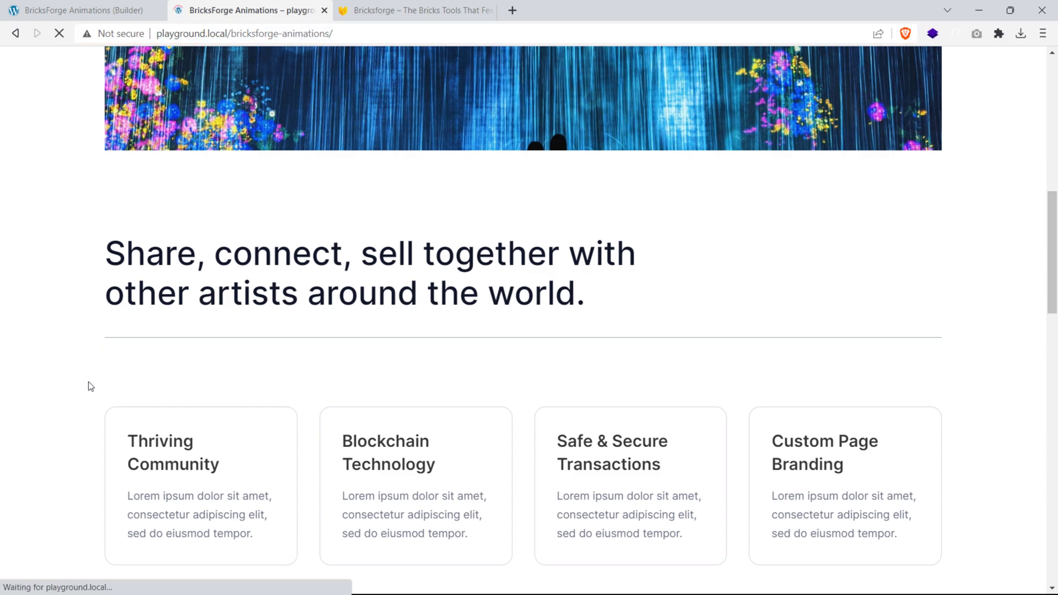
scroll(97, 388, down, 5)
scroll(97, 388, down, 5)
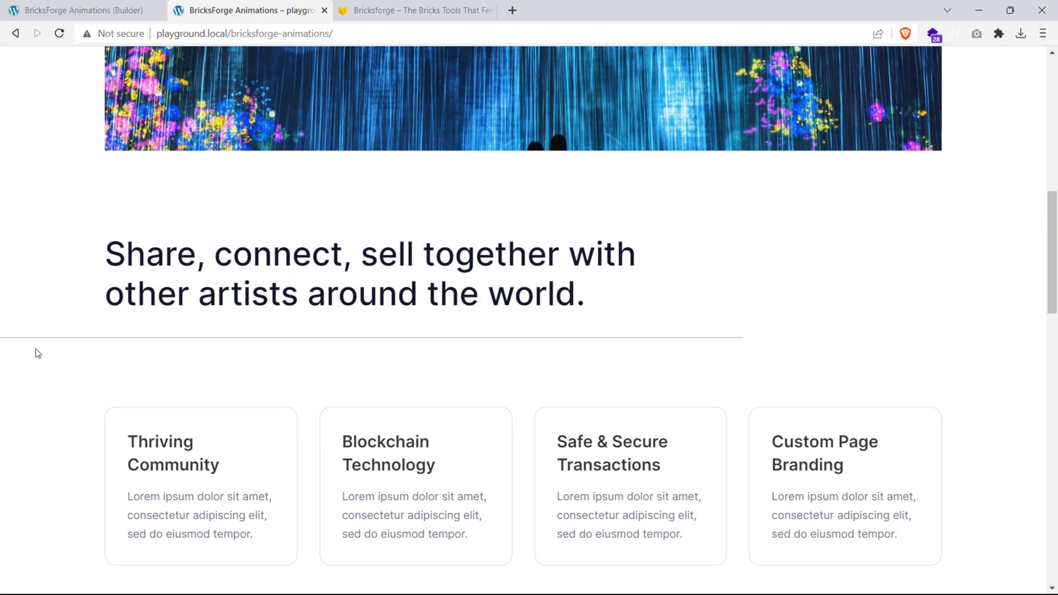
Step: Switch back to the builder and return the Divider to the Mask below the Features heading
click(82, 10)
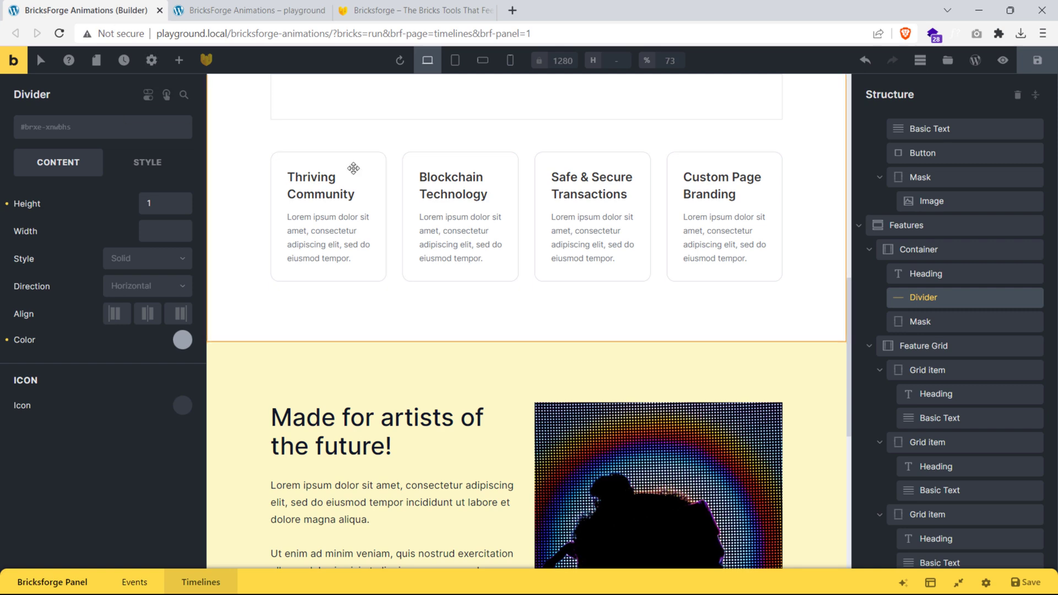
scroll(722, 389, up, 3)
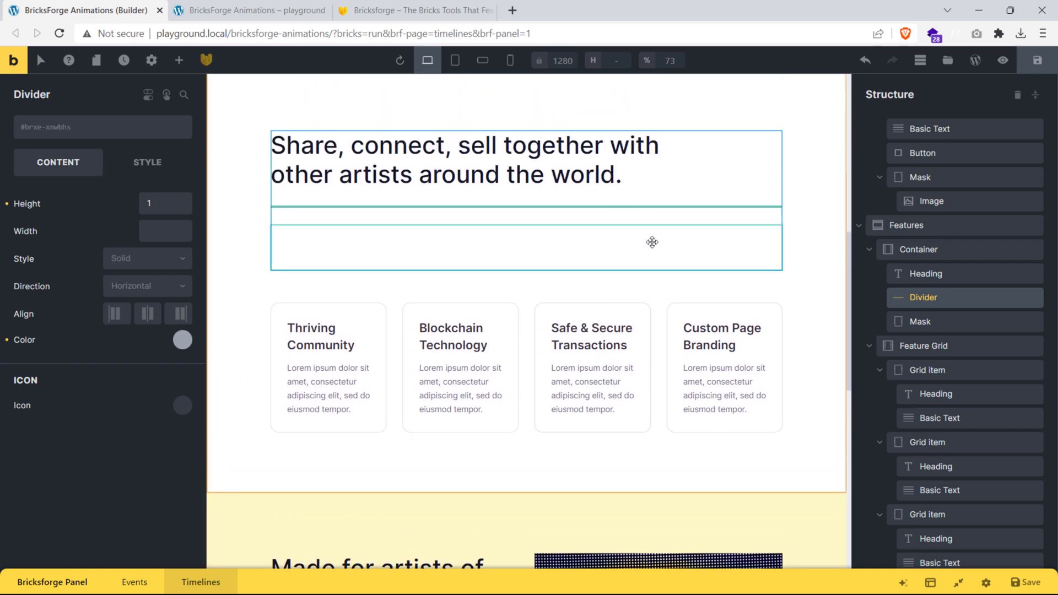
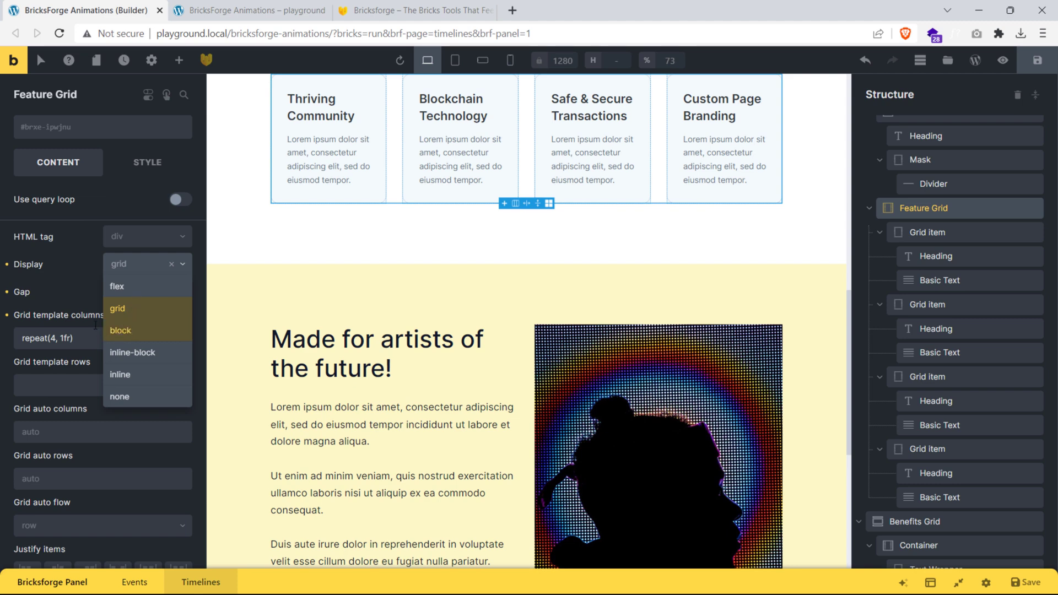
click(86, 299)
scroll(469, 276, up, 2)
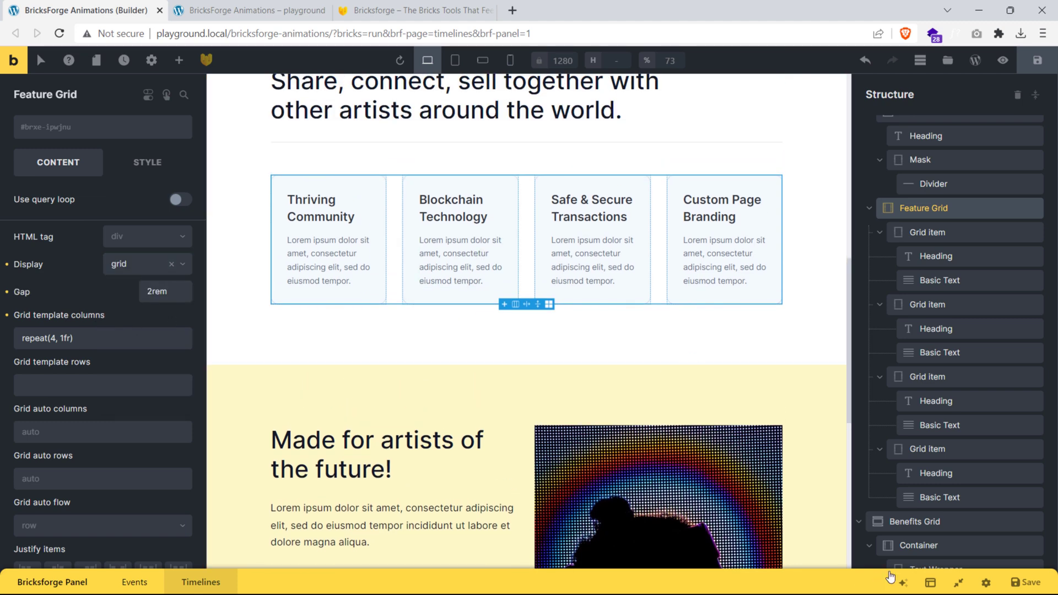
Step: Create a timeline named Cards Stagger with a ScrollTrigger on the feature cards' class .grid--item
click(927, 232)
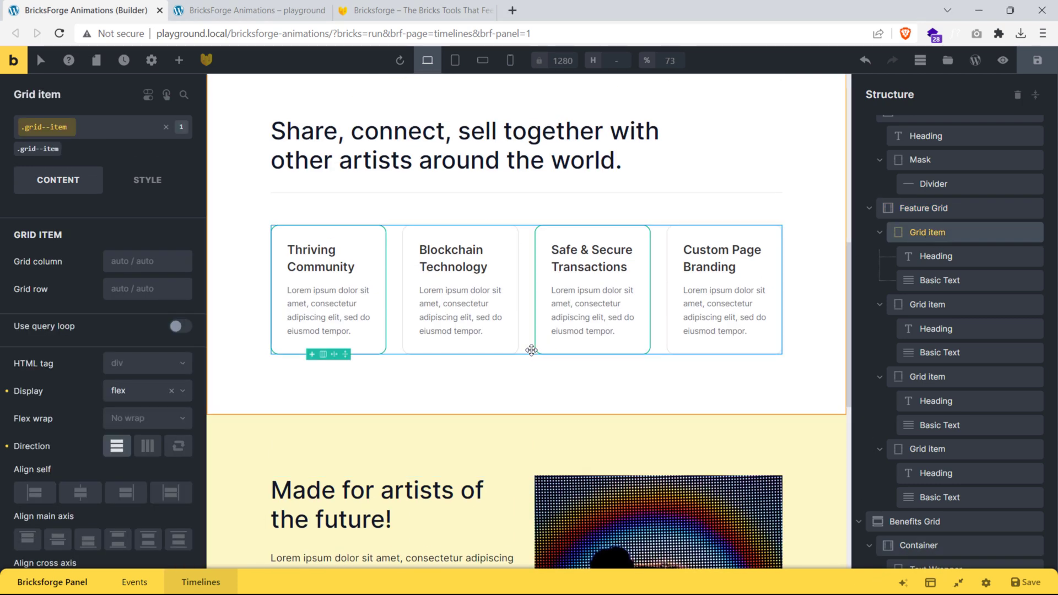
click(201, 582)
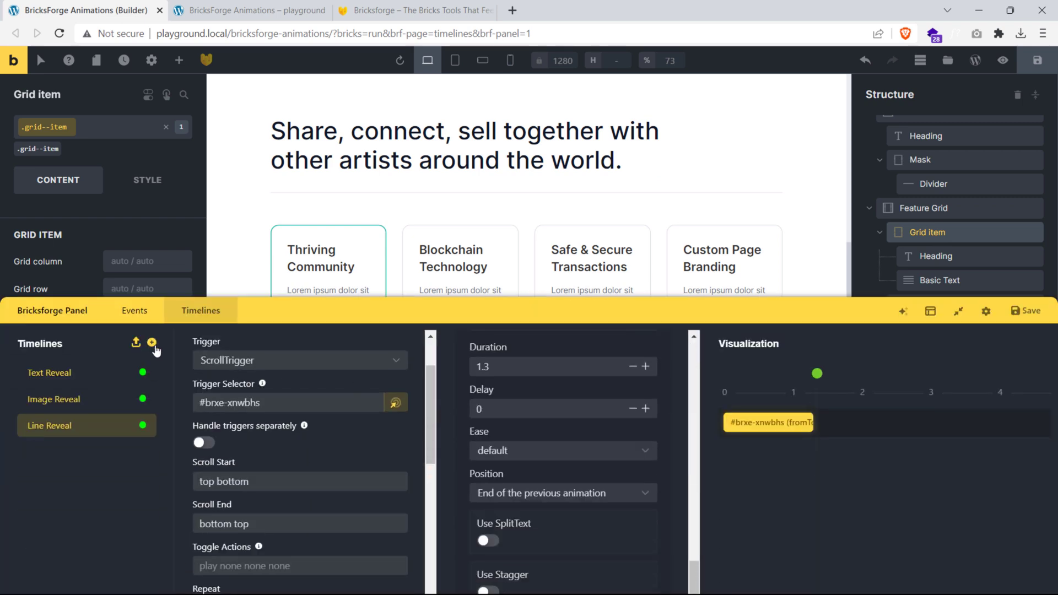
click(152, 342)
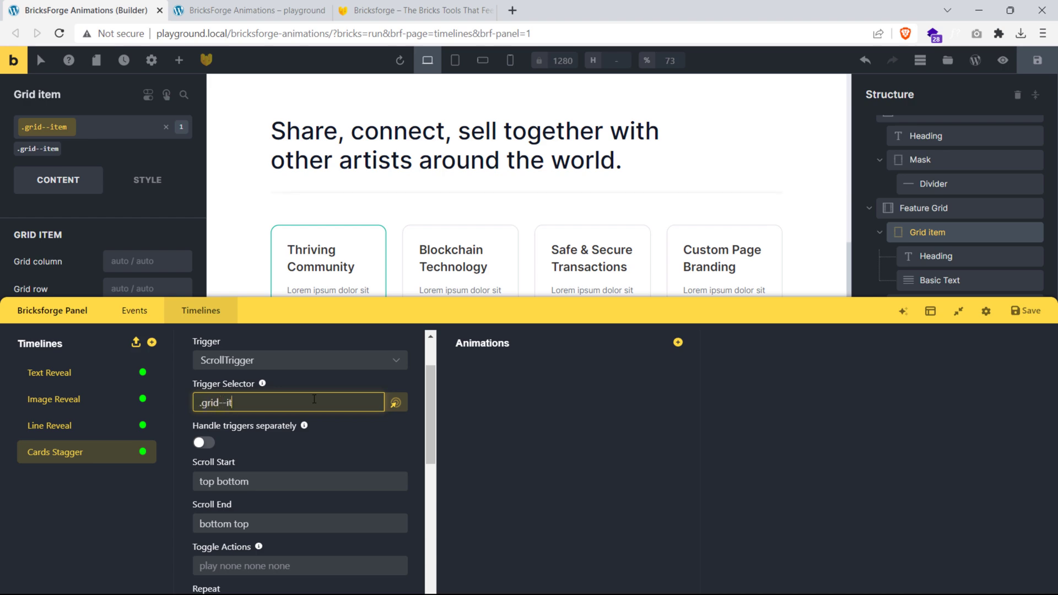
Step: Add an animation to the Cards Stagger timeline that targets .grid--item with the From To method
click(678, 342)
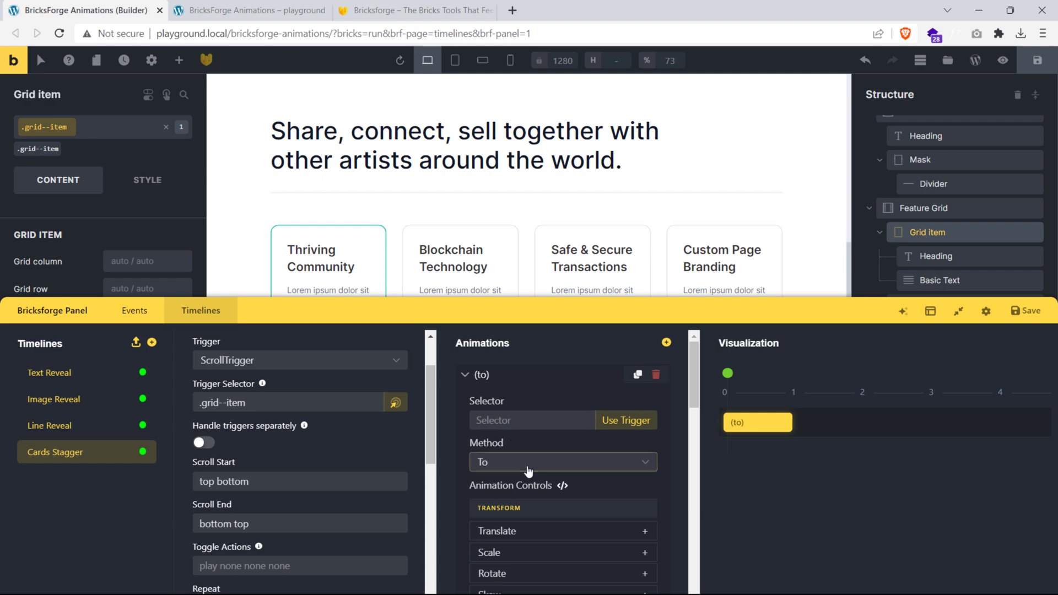
click(528, 467)
click(507, 535)
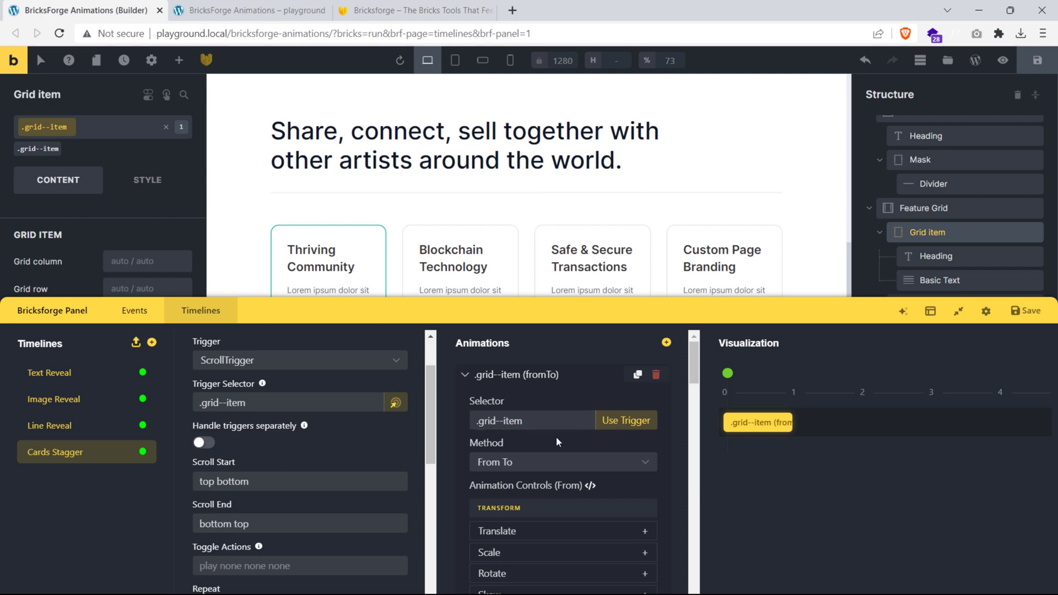
Step: Set the animation's From state to a Y-axis translation of 20 px and an opacity of 0
scroll(556, 441, down, 1)
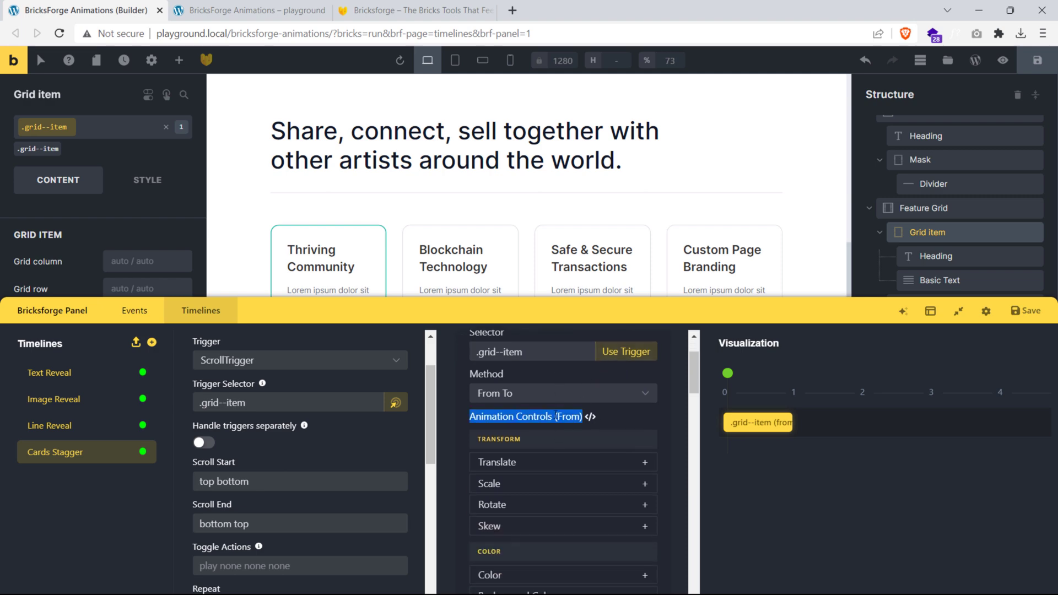
click(542, 463)
scroll(542, 468, down, 1)
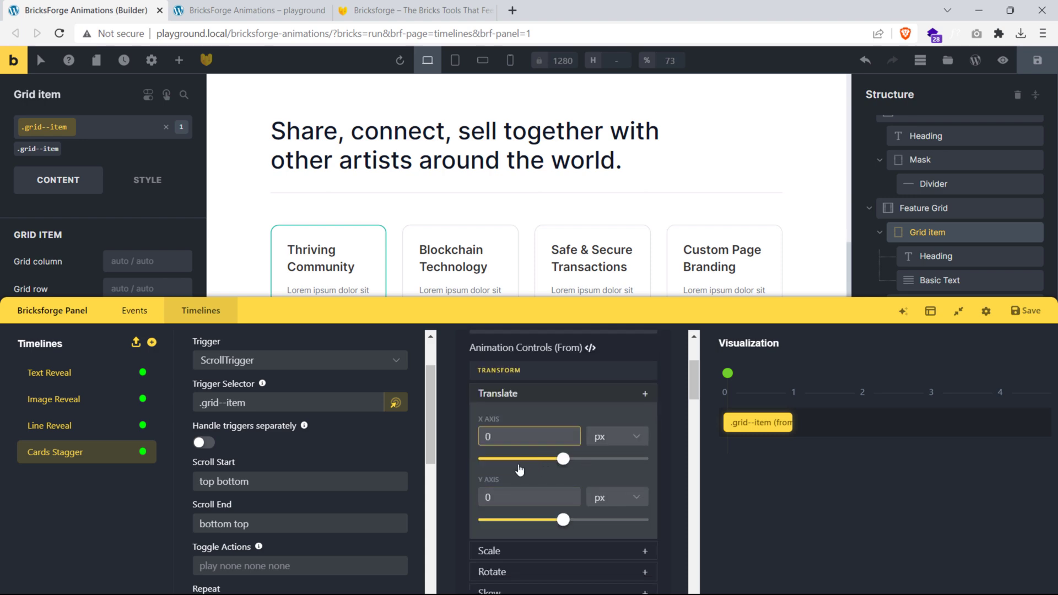
text(20)
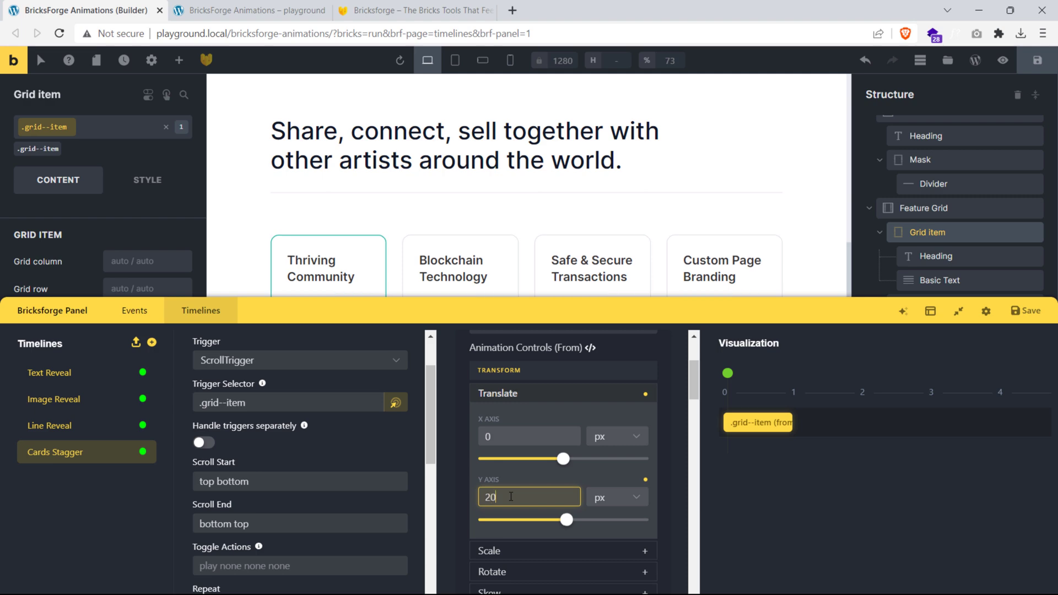
scroll(600, 441, down, 4)
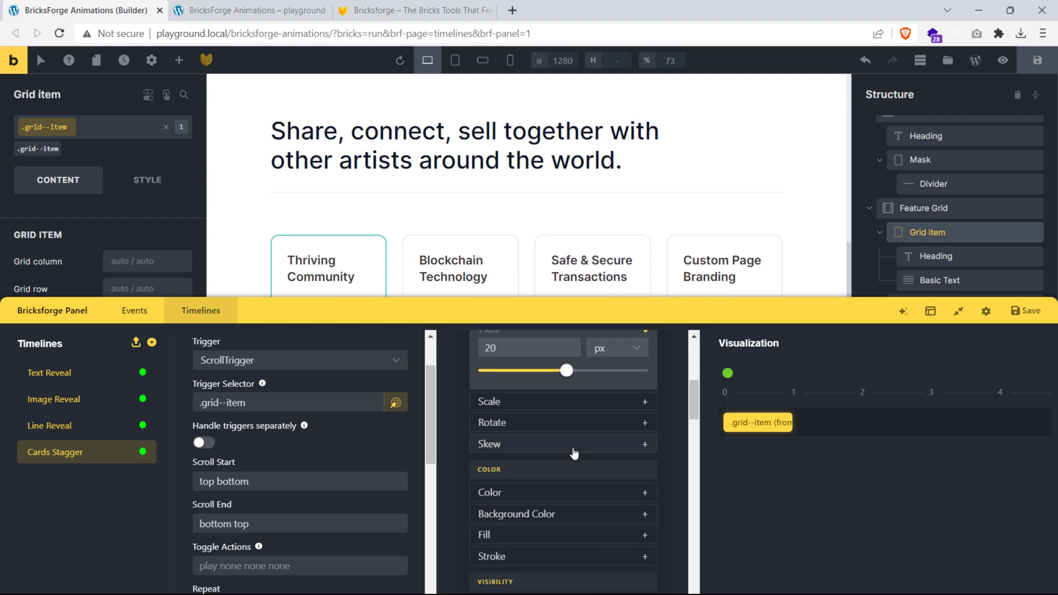
click(555, 483)
text(0)
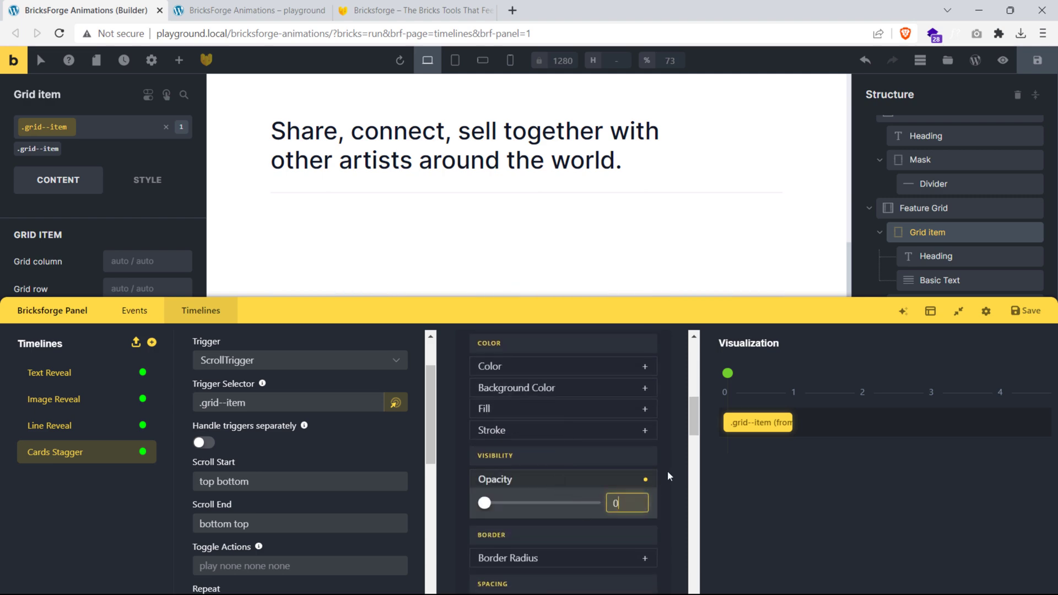
Step: Set the animation's To state to a Y-axis translation of 0 px and an opacity of 1
scroll(655, 481, down, 7)
scroll(654, 481, down, 1)
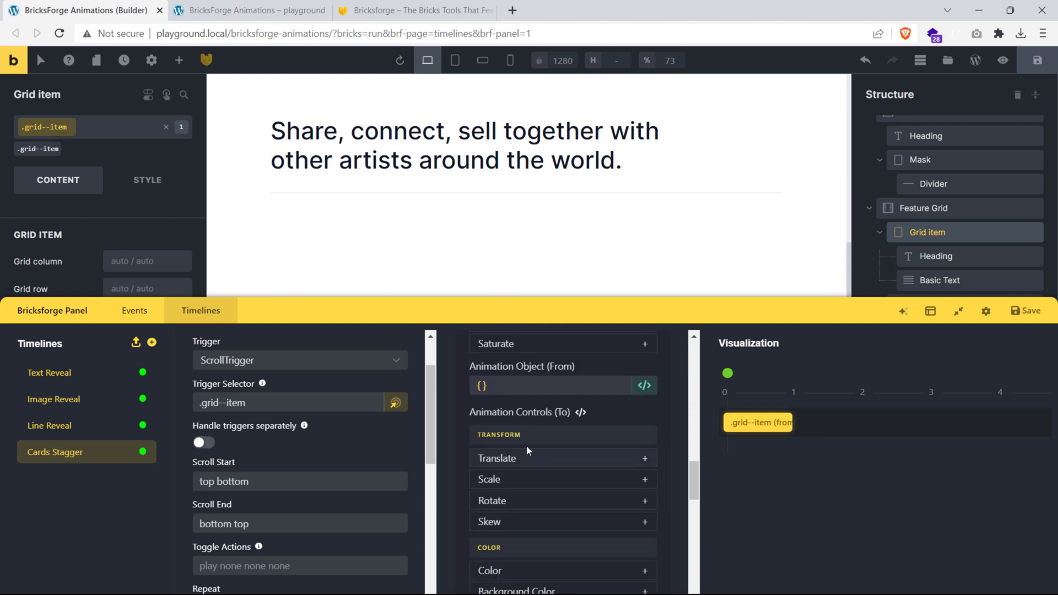
click(511, 466)
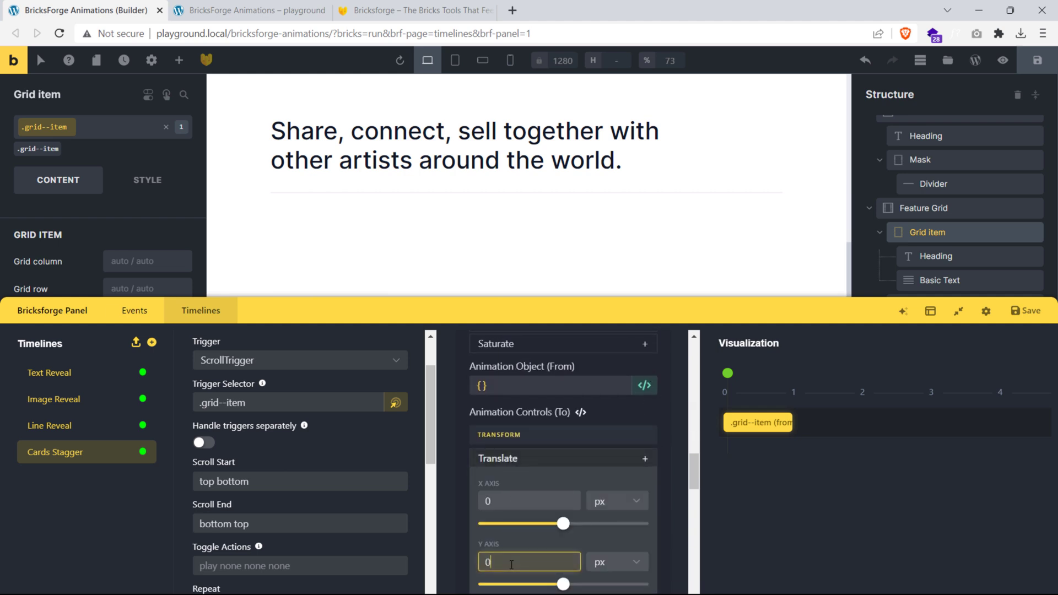
scroll(671, 500, down, 4)
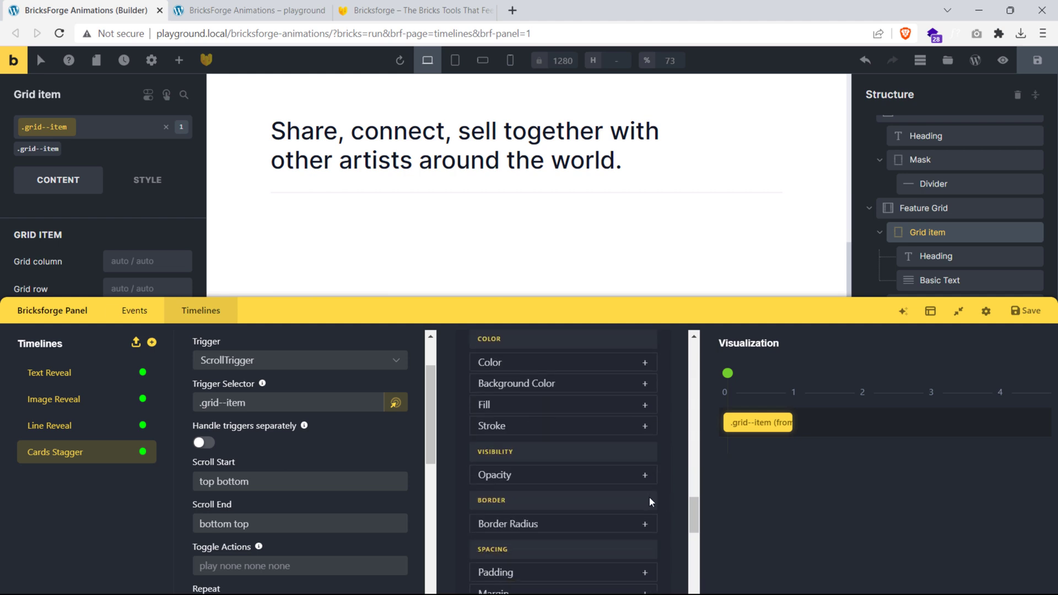
click(617, 489)
text(1)
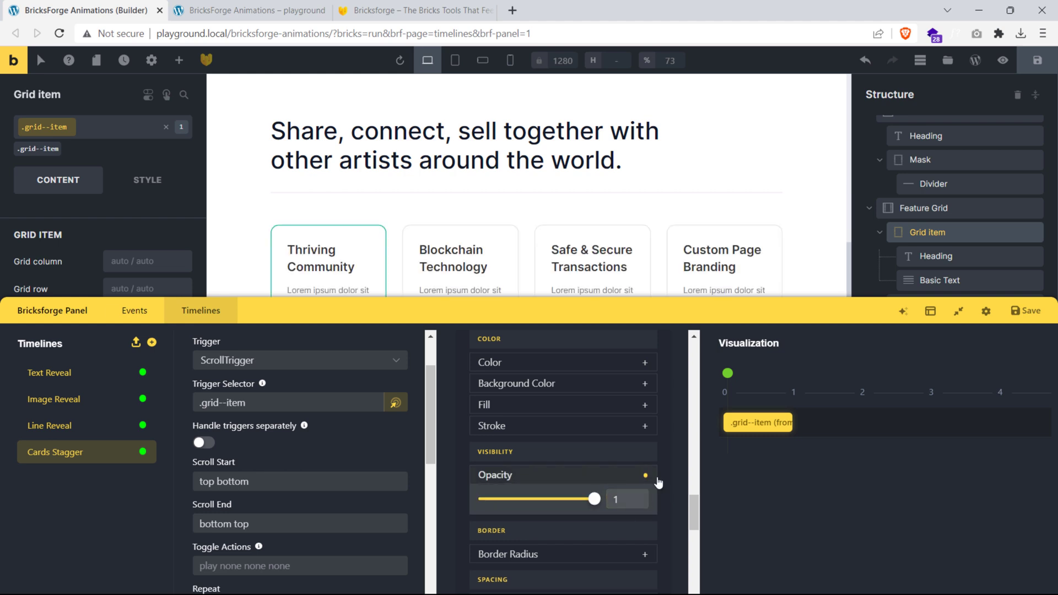
Step: Preview the Cards Stagger timeline on the feature cards in the canvas
scroll(621, 230, down, 2)
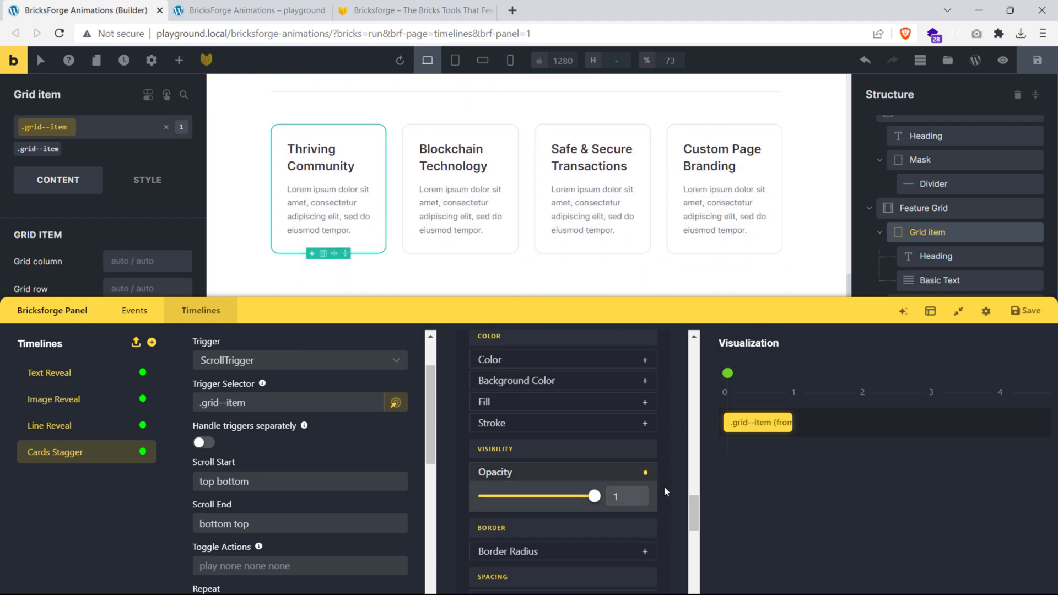
scroll(650, 465, down, 1)
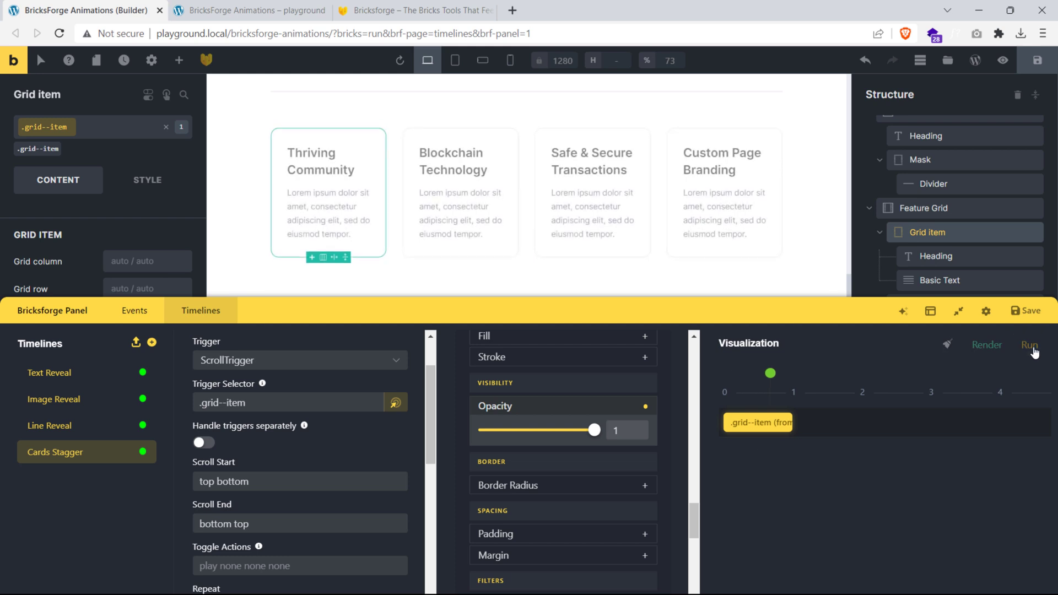
click(1029, 345)
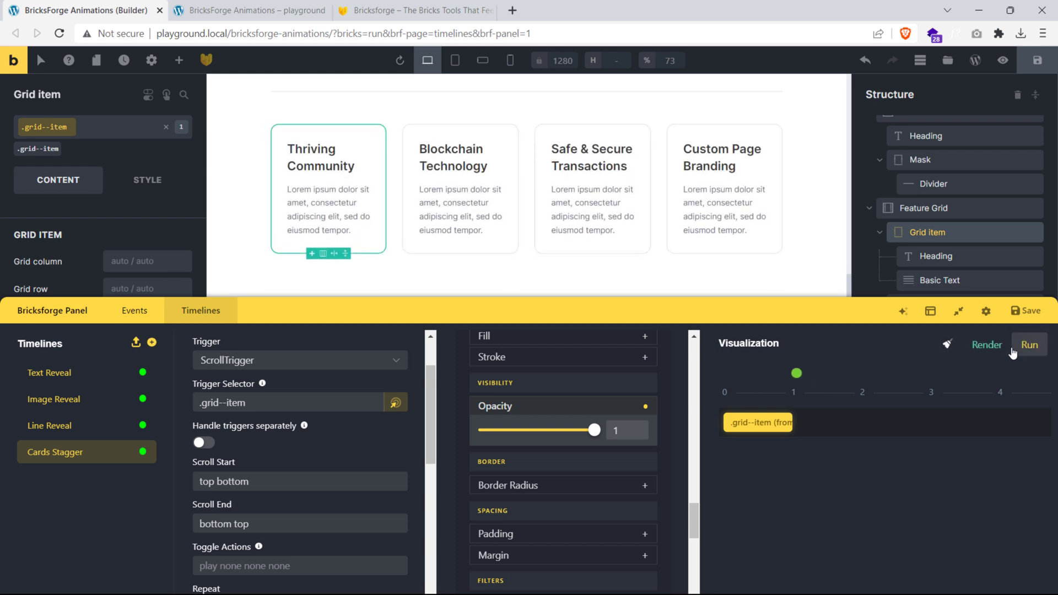
Step: Enable stagger for the Cards Stagger timeline with an amount of 0.9 starting from Start, and preview it
scroll(281, 492, down, 3)
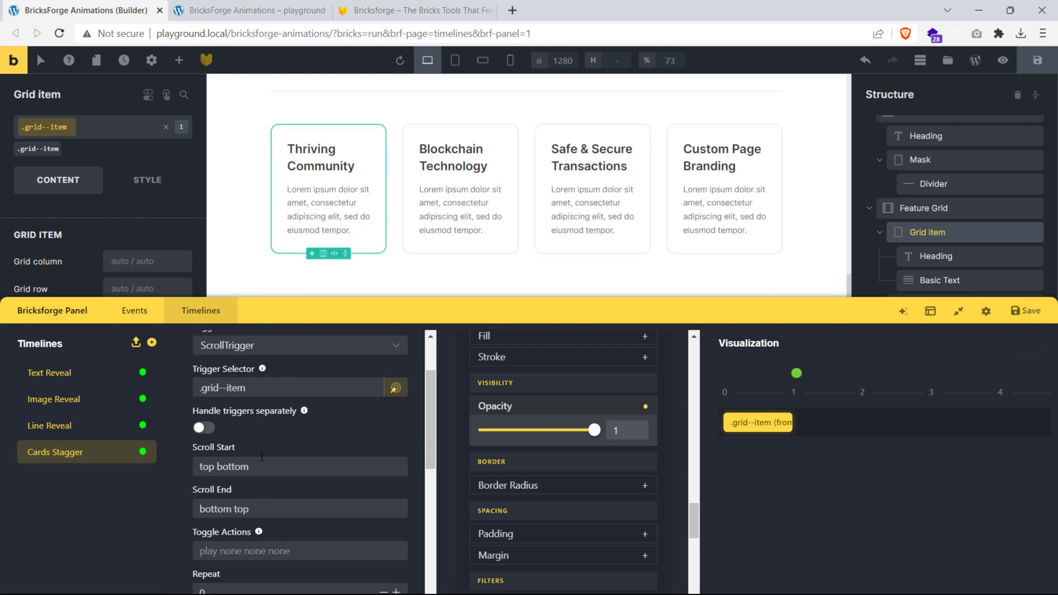
scroll(286, 529, up, 2)
scroll(295, 524, down, 5)
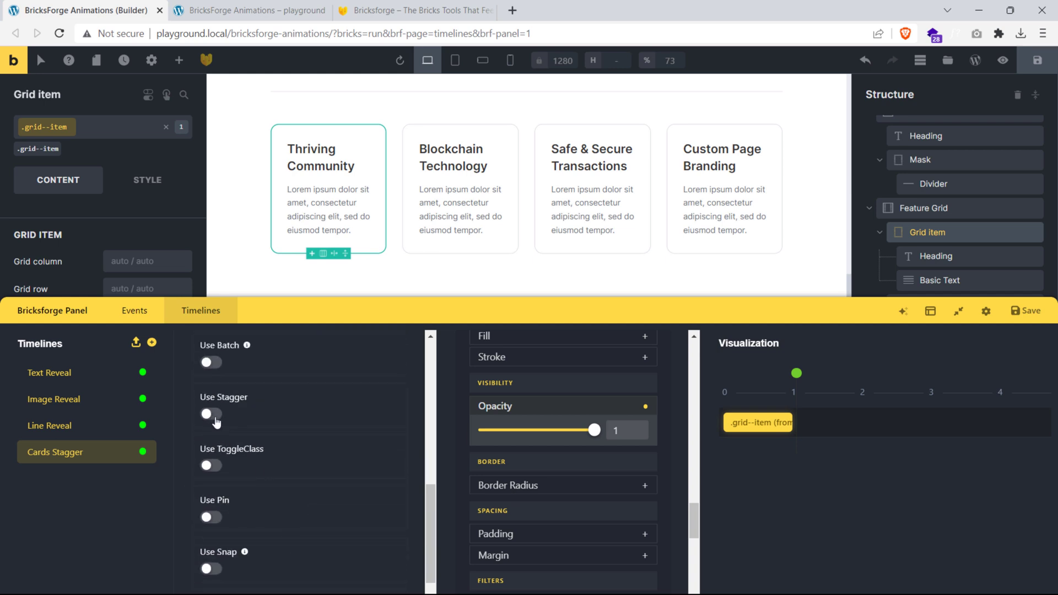
click(211, 413)
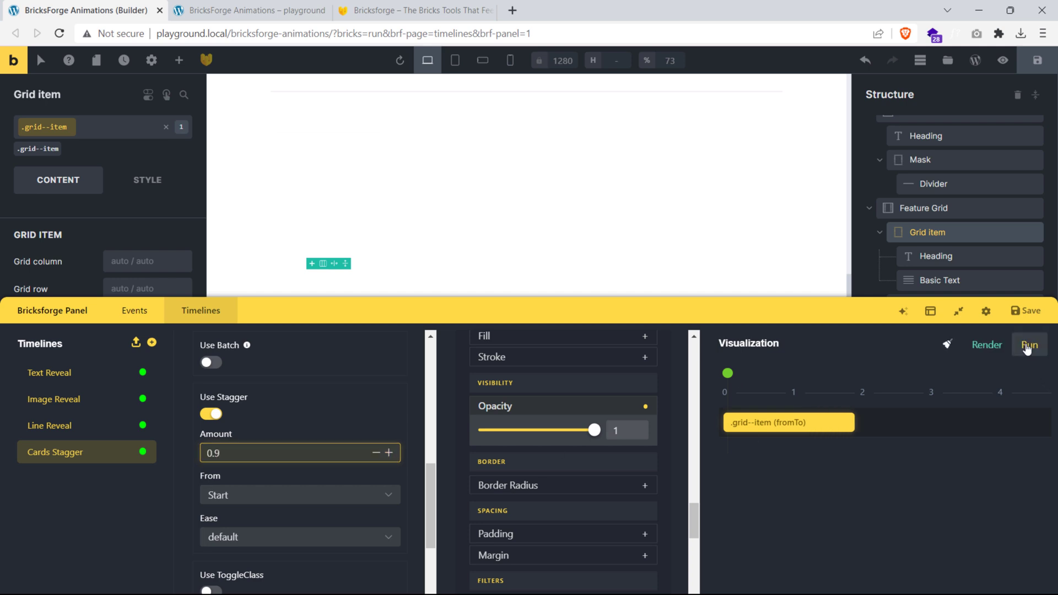
click(1027, 346)
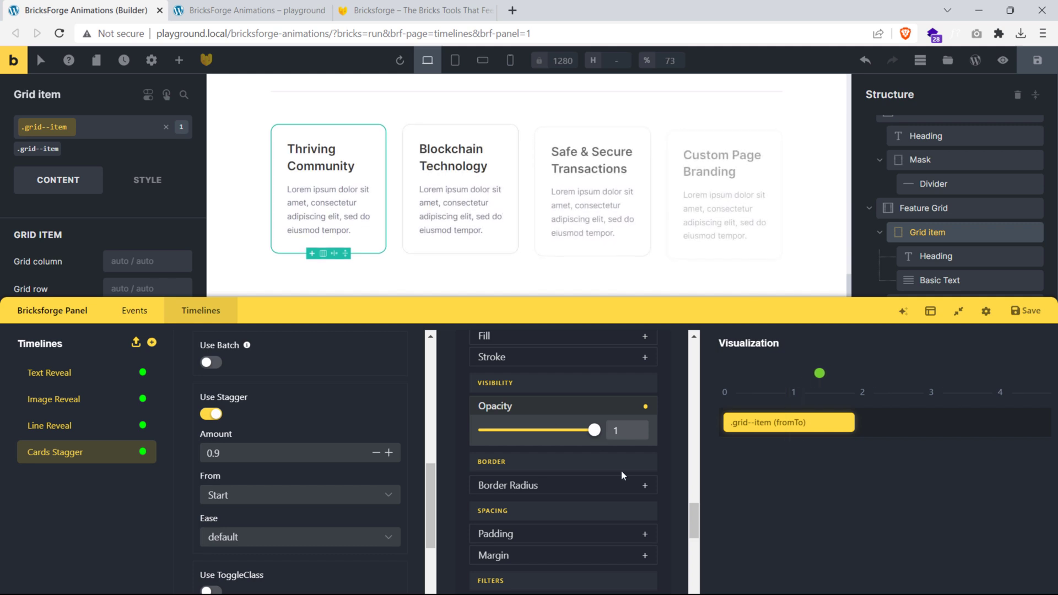
Step: Shorten the card animation's duration to 0.7 and save the timelines
scroll(661, 454, down, 10)
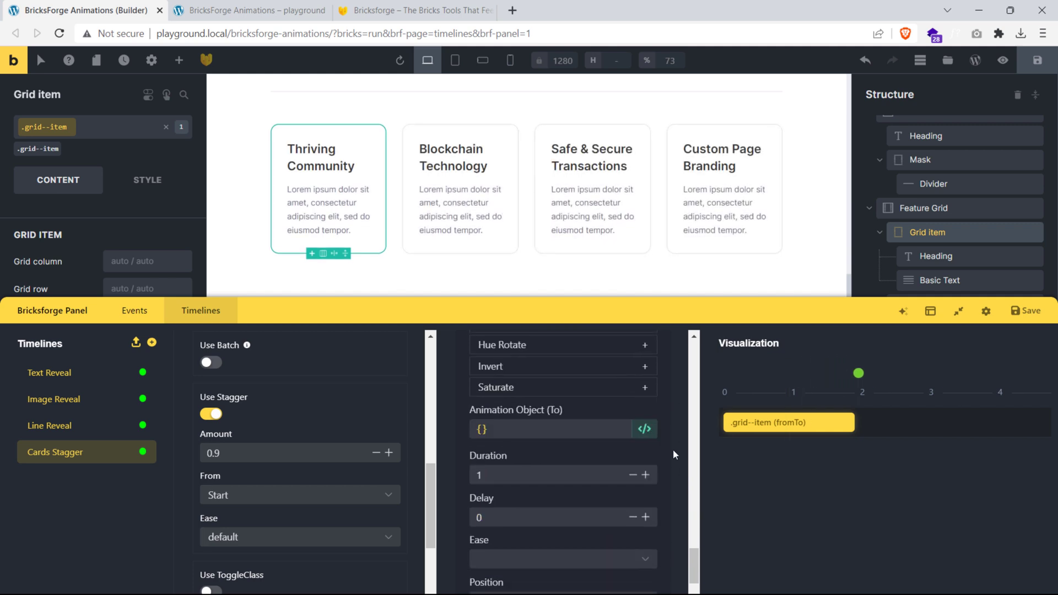
click(632, 428)
click(632, 429)
click(632, 428)
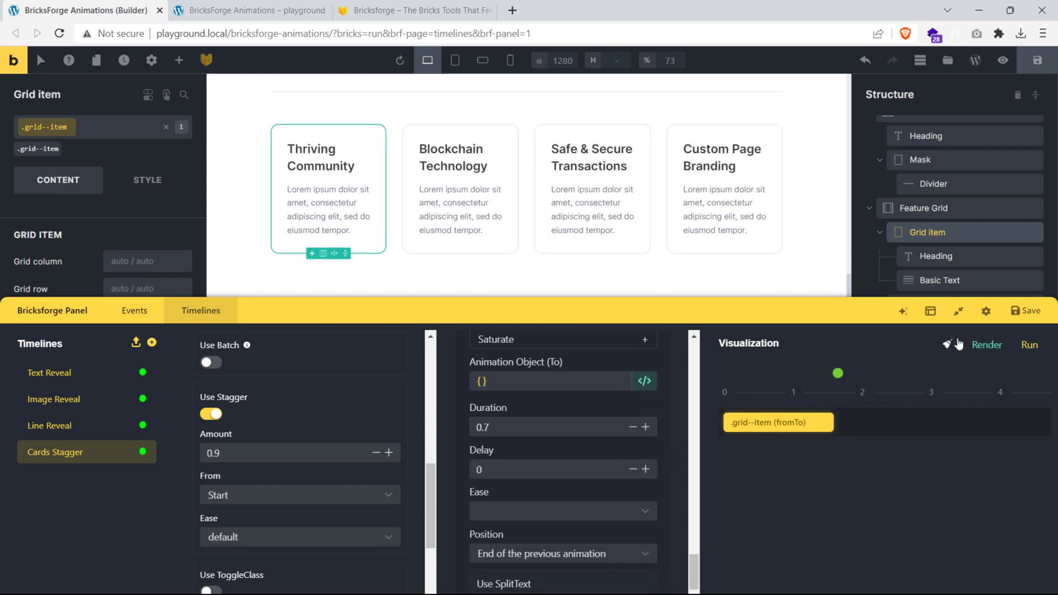
click(1016, 312)
Step: Switch to the live page and check the feature cards' staggered reveal, reloading the page to replay it
click(248, 10)
key(F5)
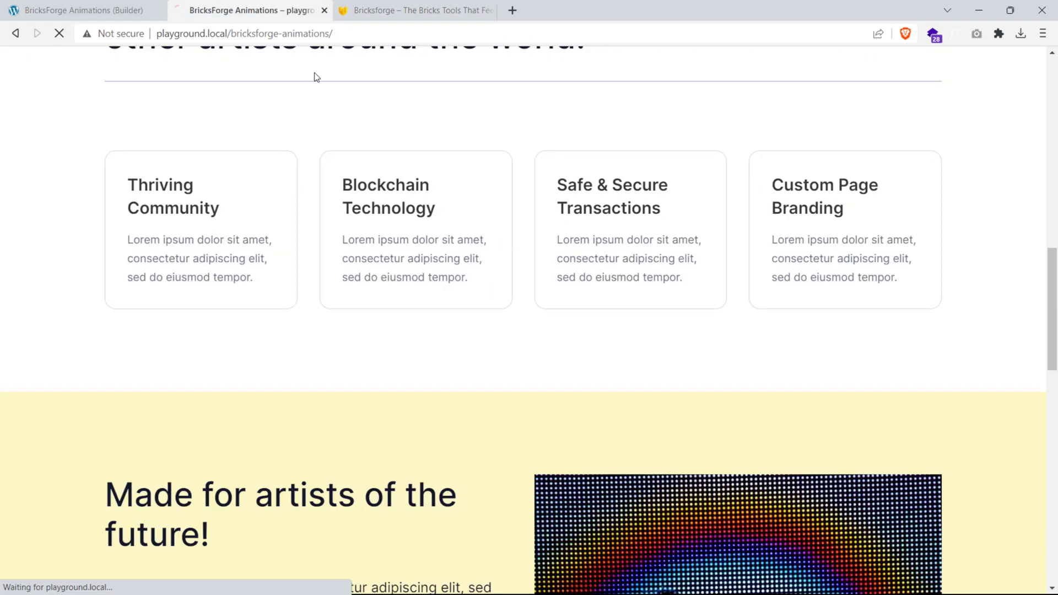
scroll(366, 256, down, 10)
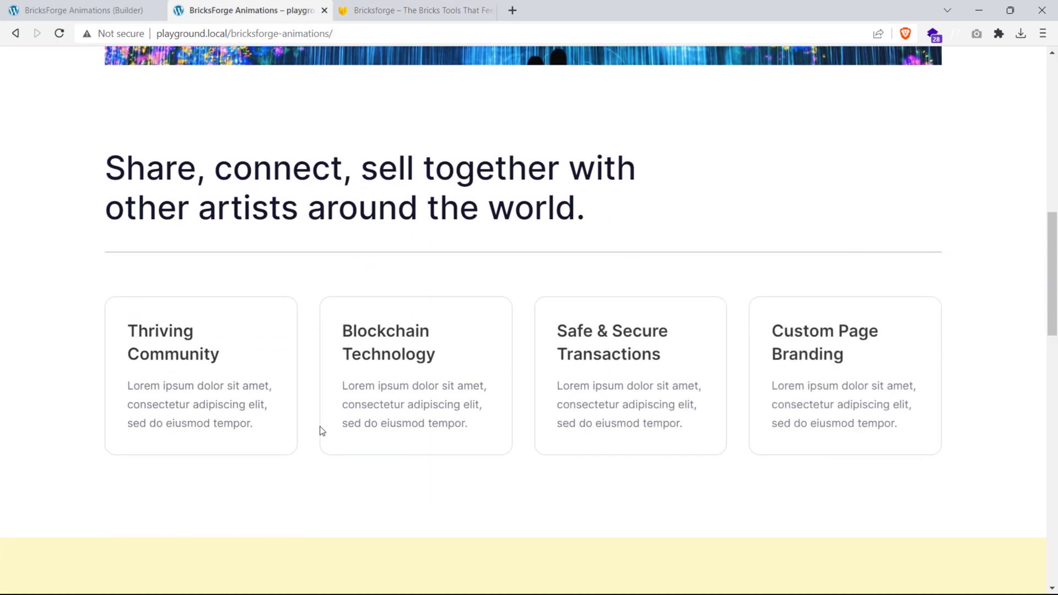
key(F5)
scroll(434, 462, down, 6)
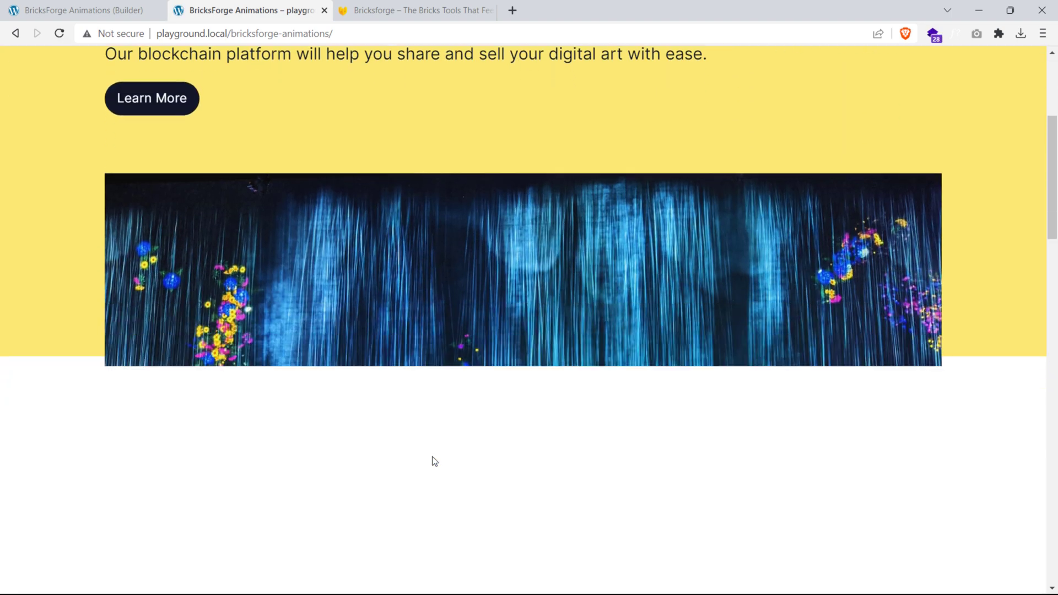
scroll(434, 461, down, 3)
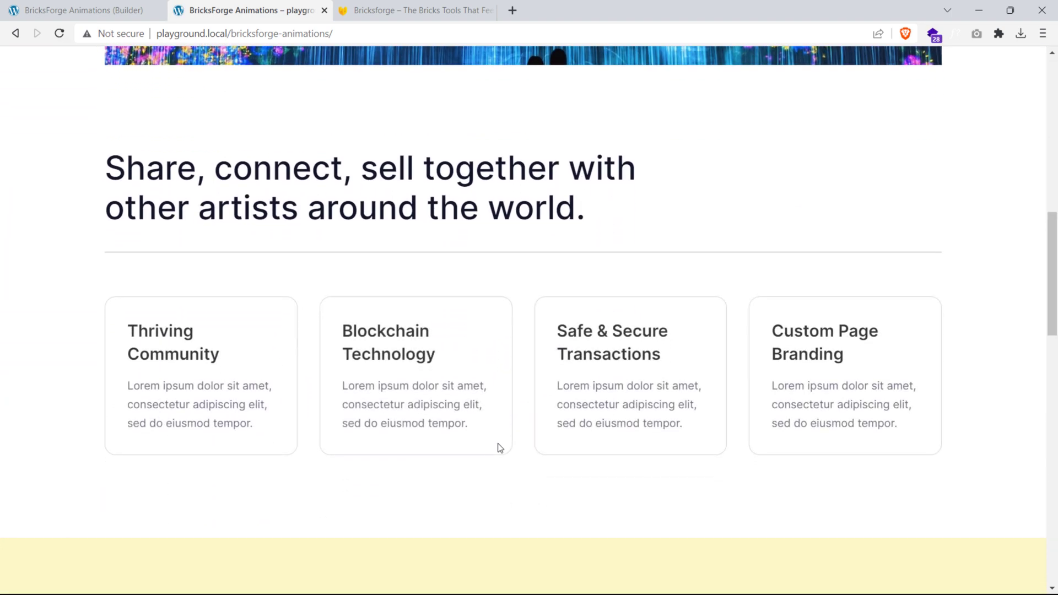
key(F5)
scroll(501, 440, down, 8)
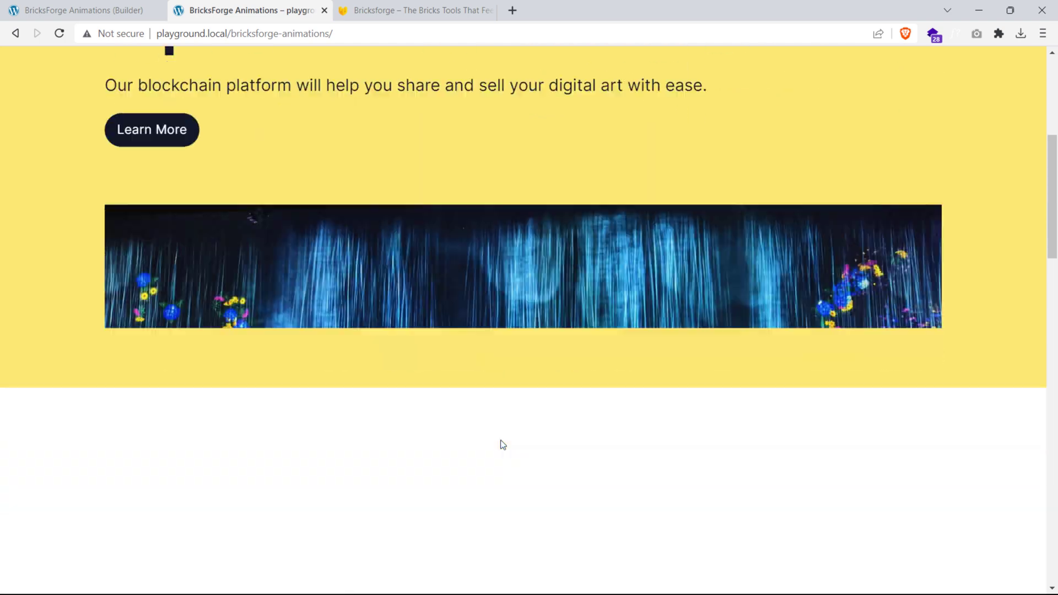
scroll(501, 441, down, 4)
scroll(465, 397, up, 15)
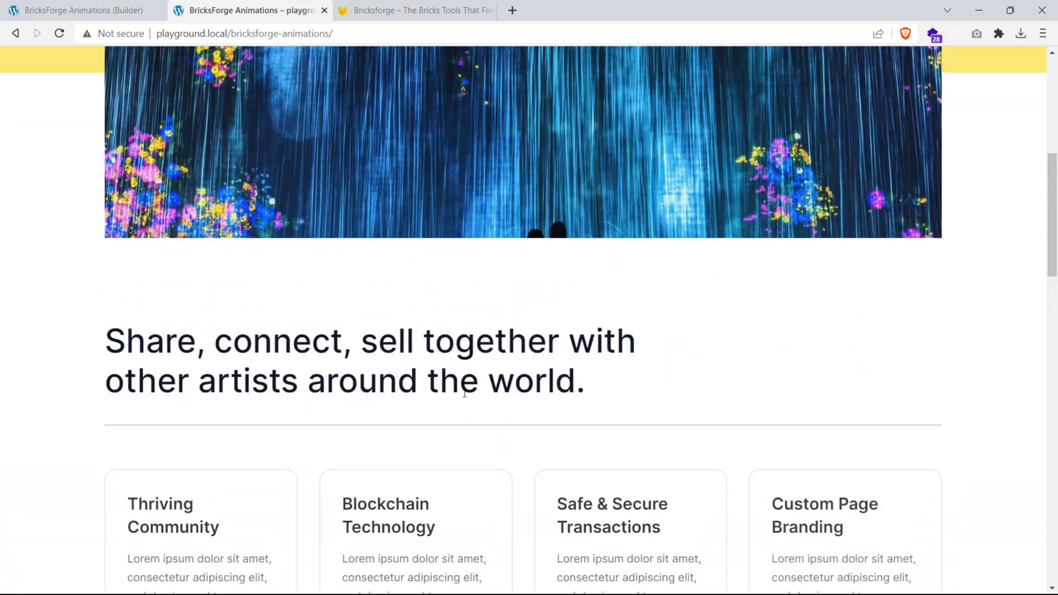
scroll(416, 422, down, 15)
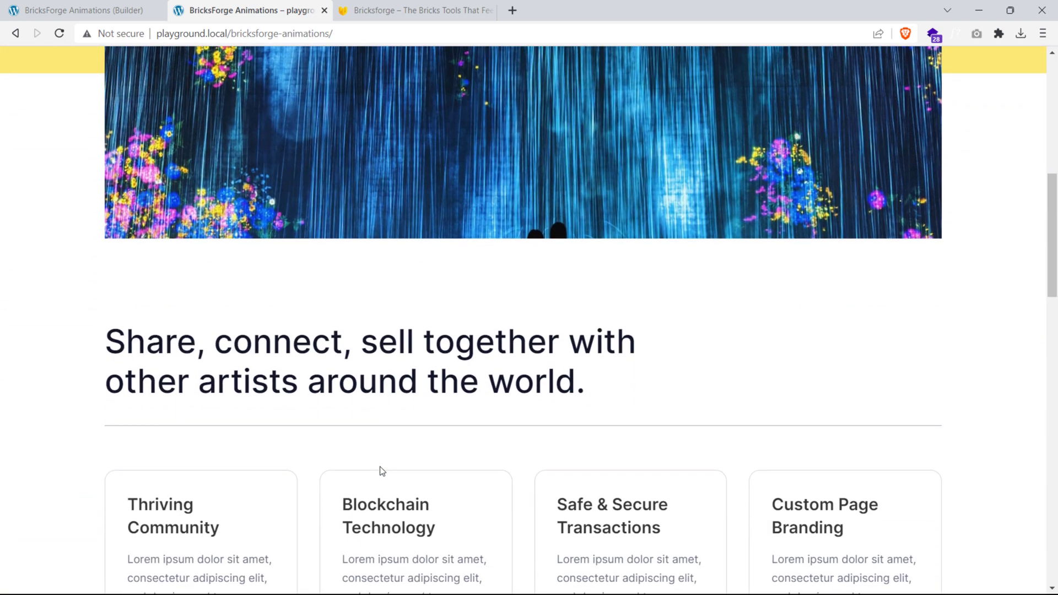
scroll(366, 404, down, 6)
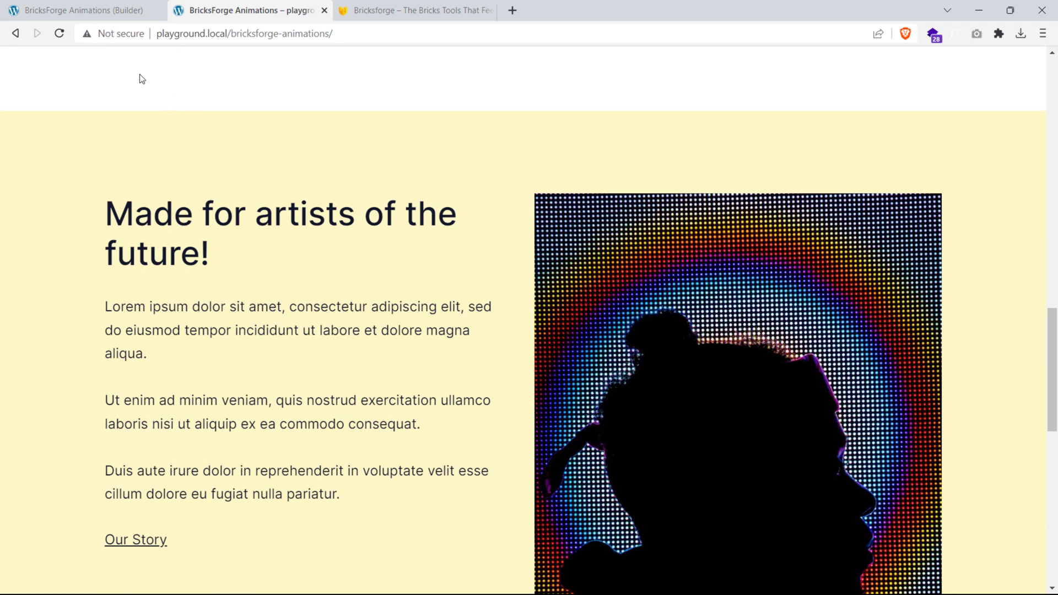
Step: Return to the builder and look up the hex code of the Benefits Grid section's background color
click(100, 12)
click(159, 165)
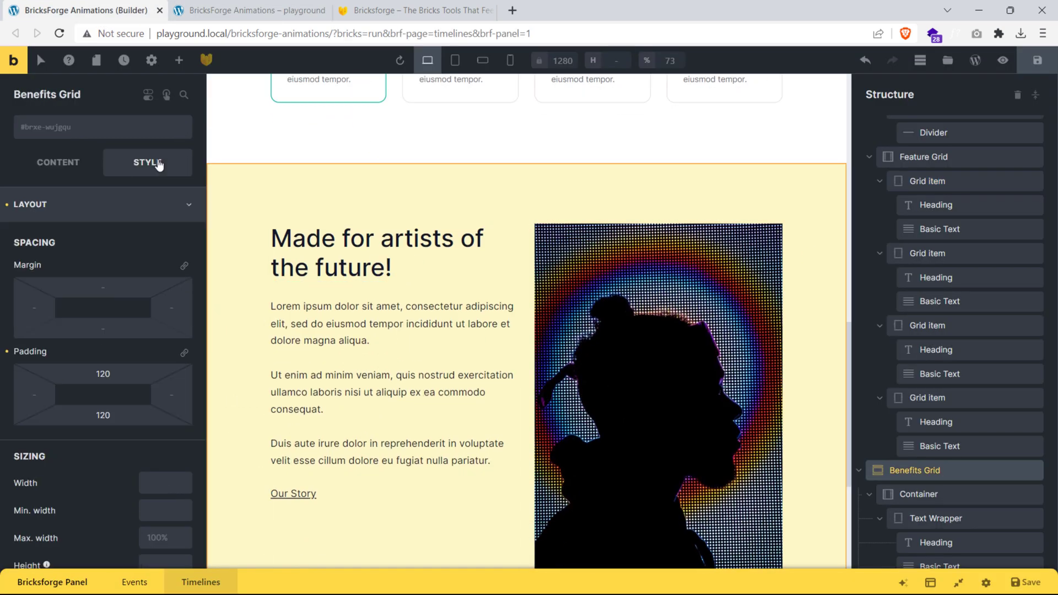
scroll(87, 371, down, 12)
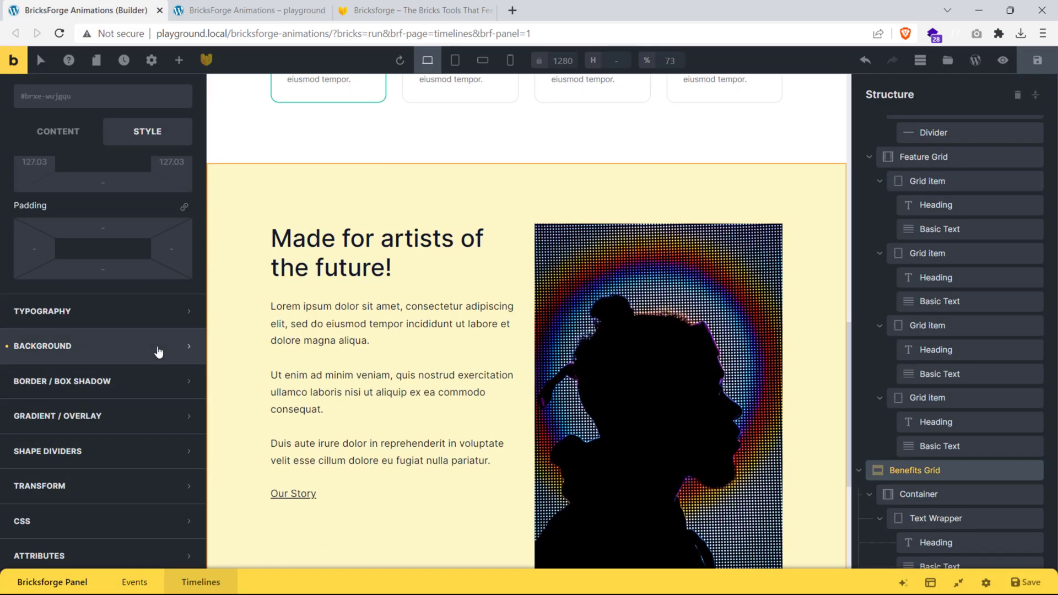
click(159, 348)
scroll(258, 296, down, 1)
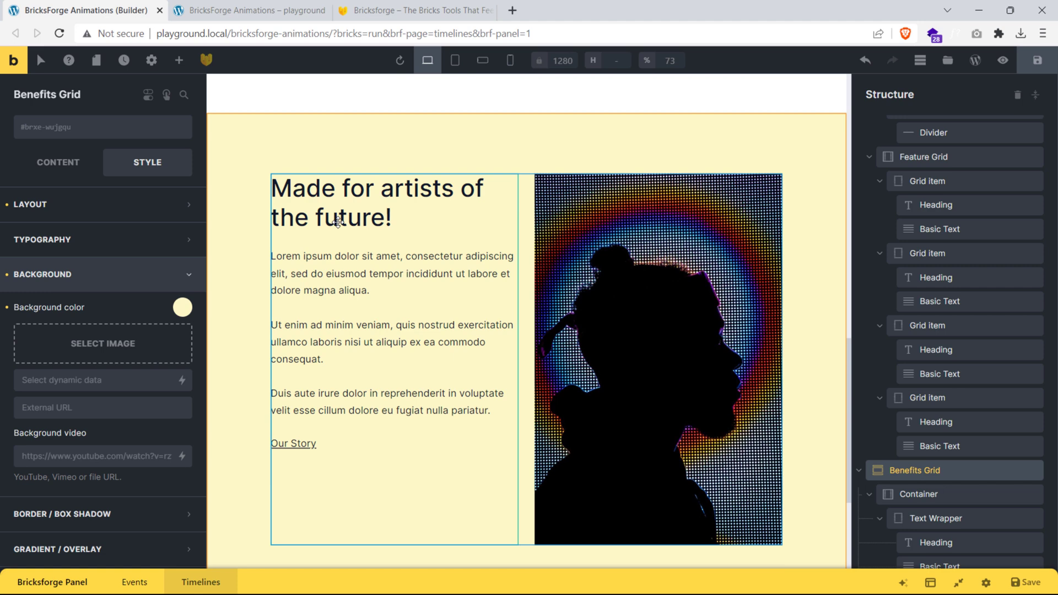
click(182, 307)
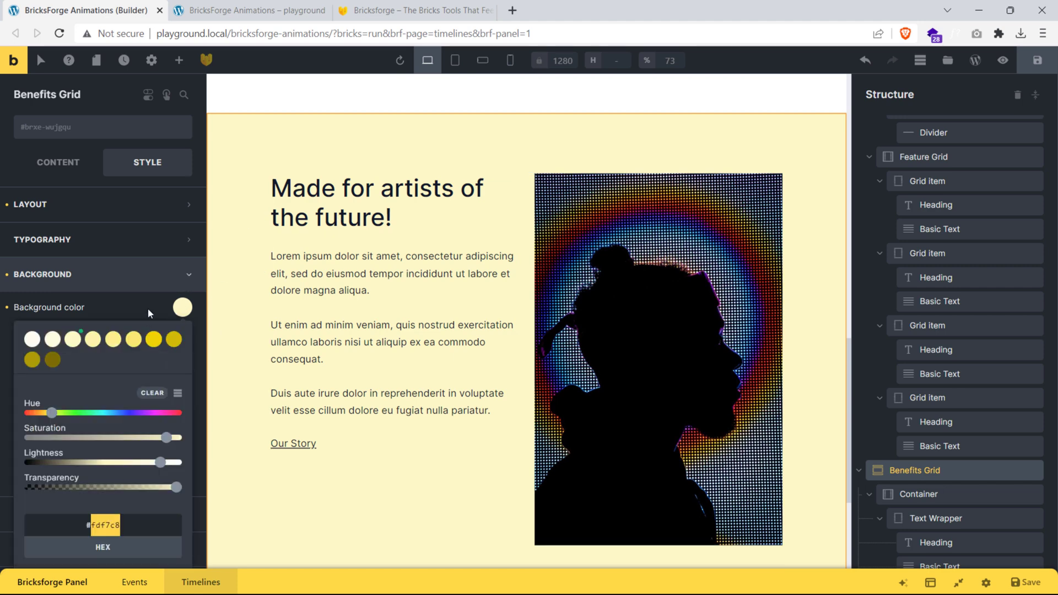
scroll(484, 283, down, 1)
Step: Create a timeline named BG Color Change and pick the Benefits Grid section as its scroll trigger
click(958, 582)
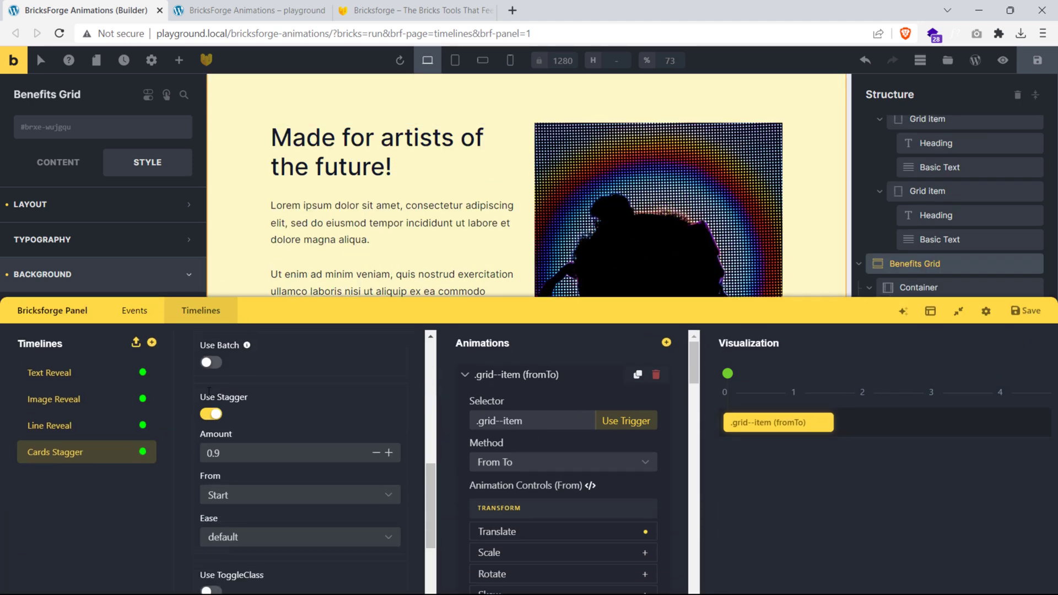
click(152, 342)
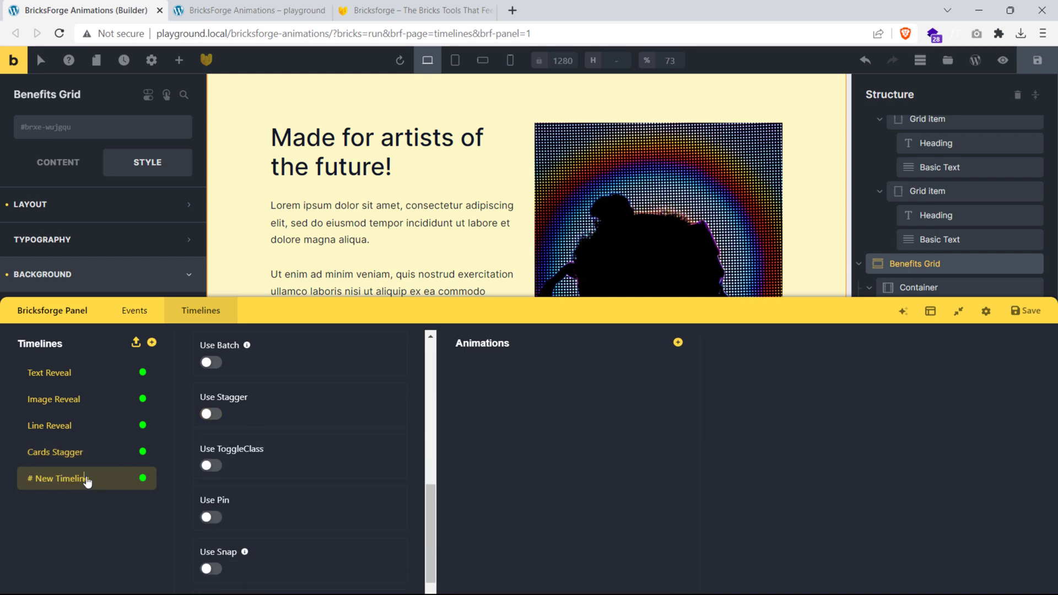
text(BG Color Change)
key(Return)
scroll(354, 441, up, 10)
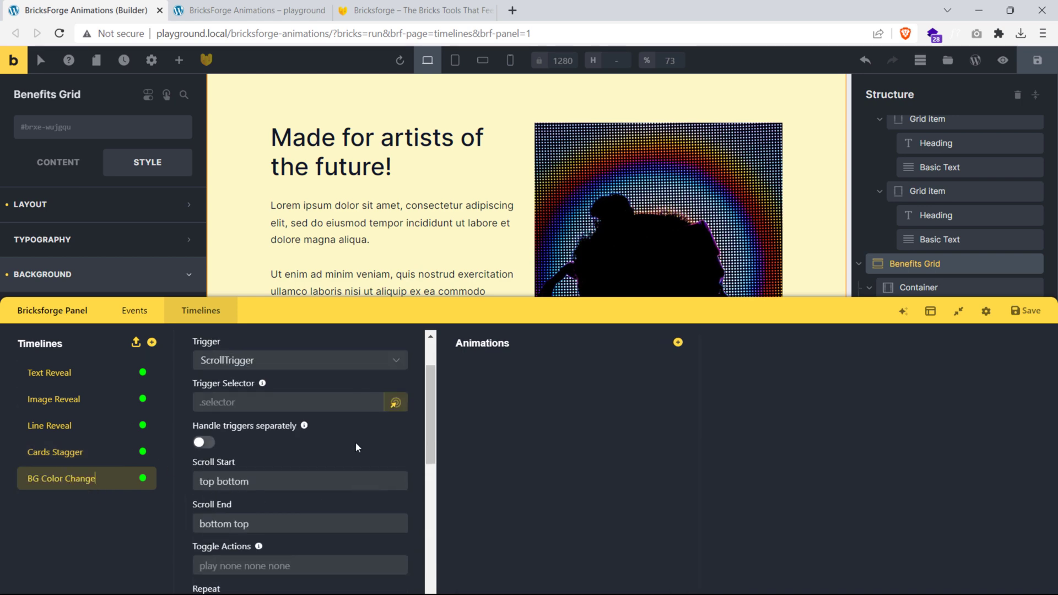
click(395, 471)
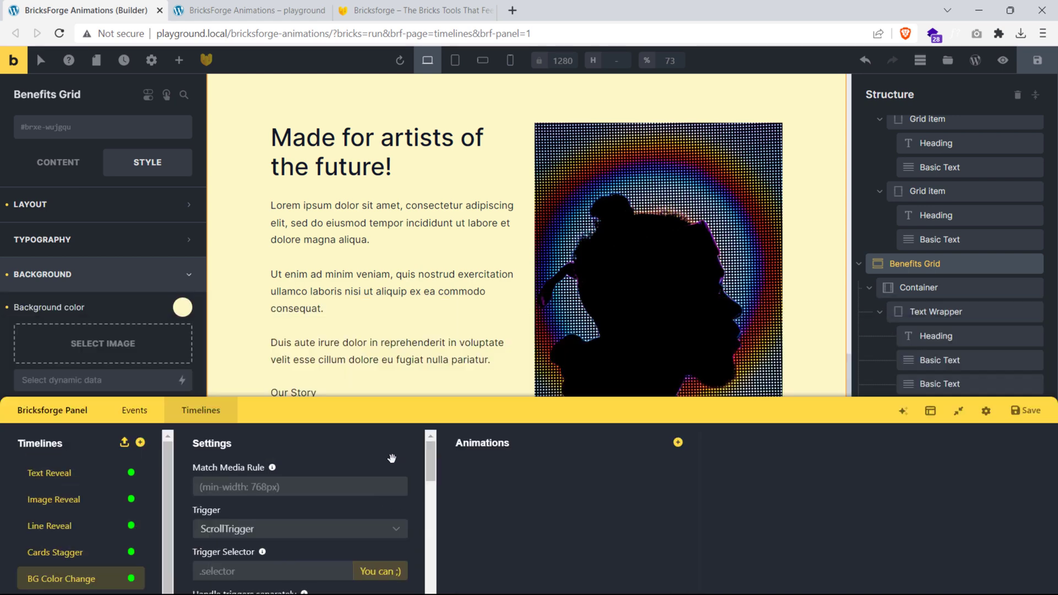
click(251, 264)
Step: Add an animation to the BG Color Change timeline with the From To method, targeting the trigger element
click(677, 343)
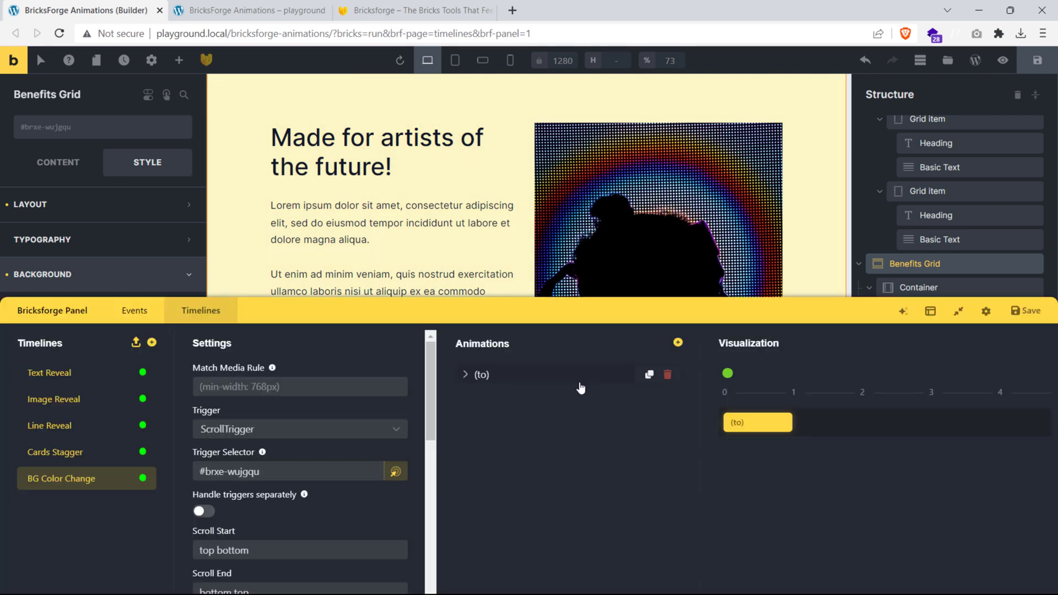
click(458, 382)
click(503, 463)
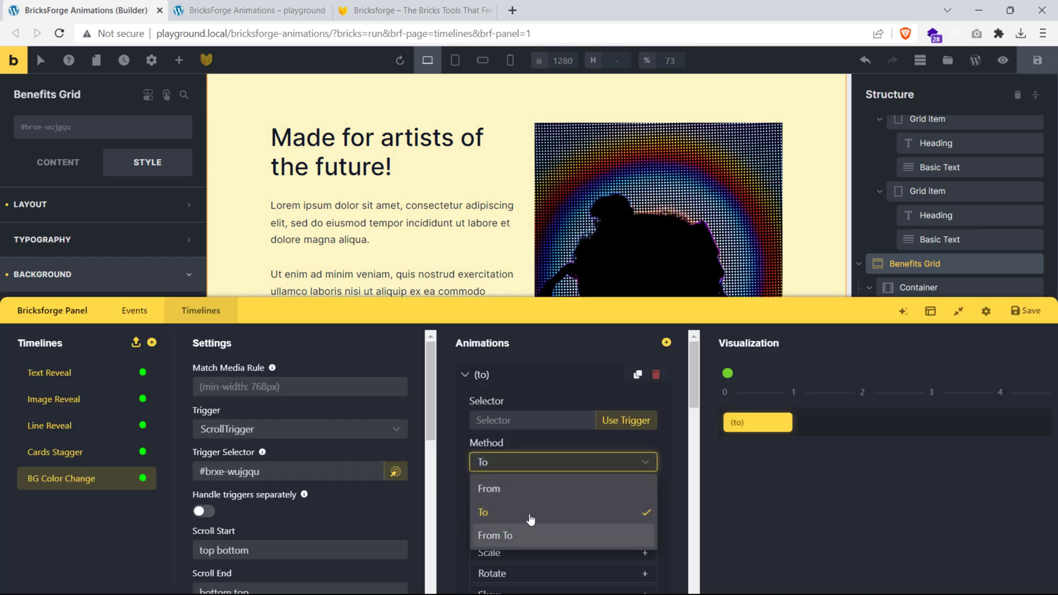
click(501, 541)
click(610, 422)
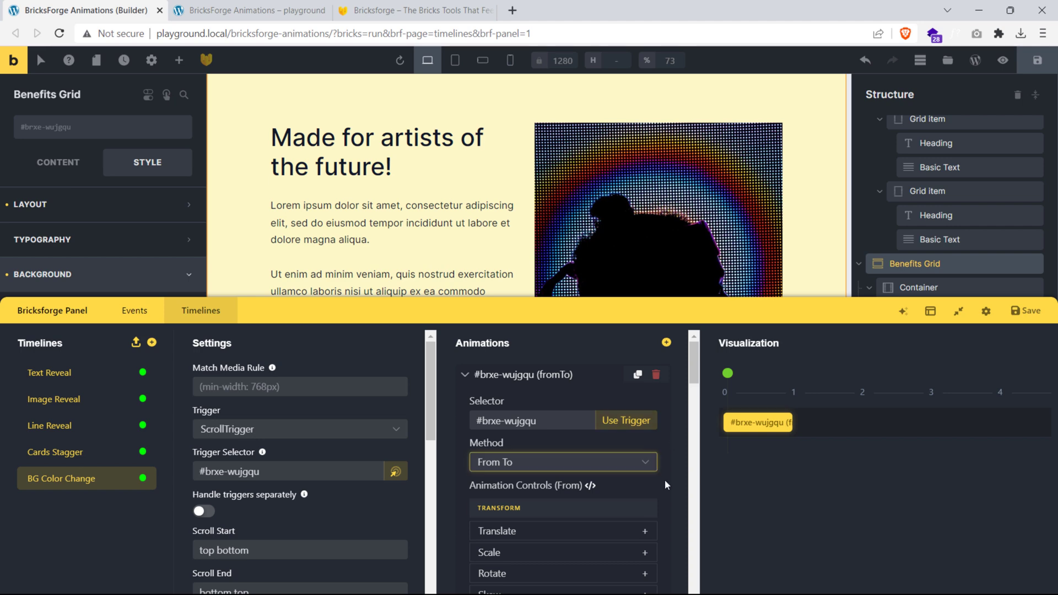
Step: Set the animation's From background color to #fff
scroll(666, 485, down, 5)
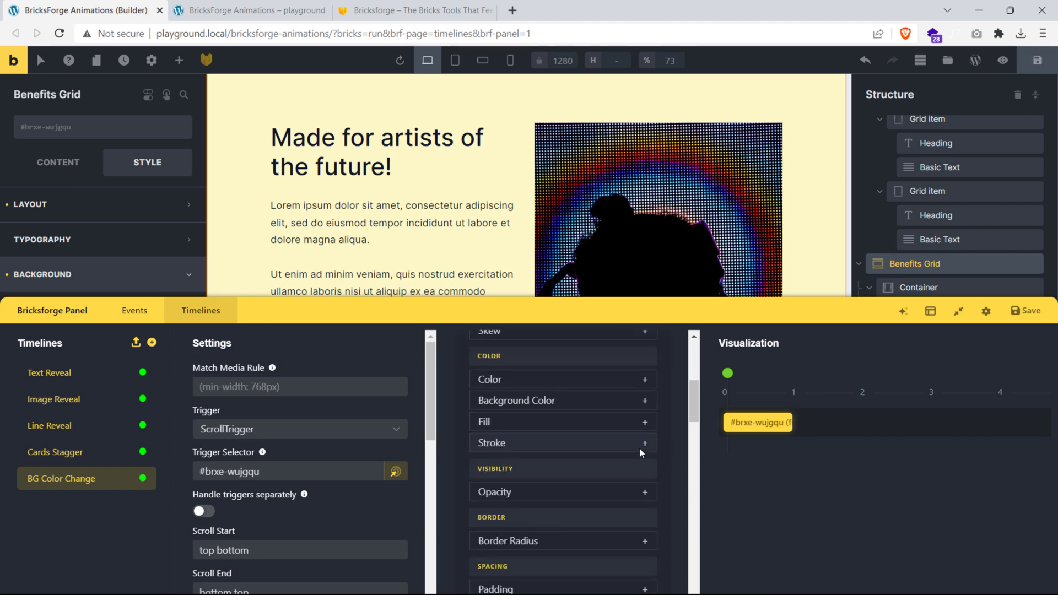
click(644, 400)
click(563, 413)
key(ctrl+a)
text(#fff)
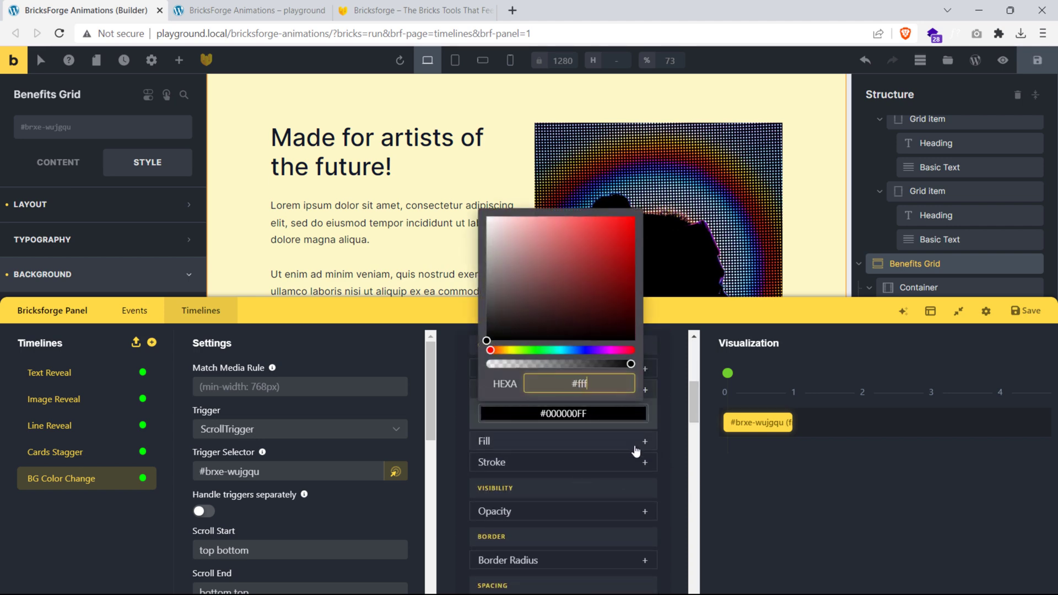
key(Return)
Step: Set the animation's To background color to #fdf7c8
scroll(667, 447, down, 10)
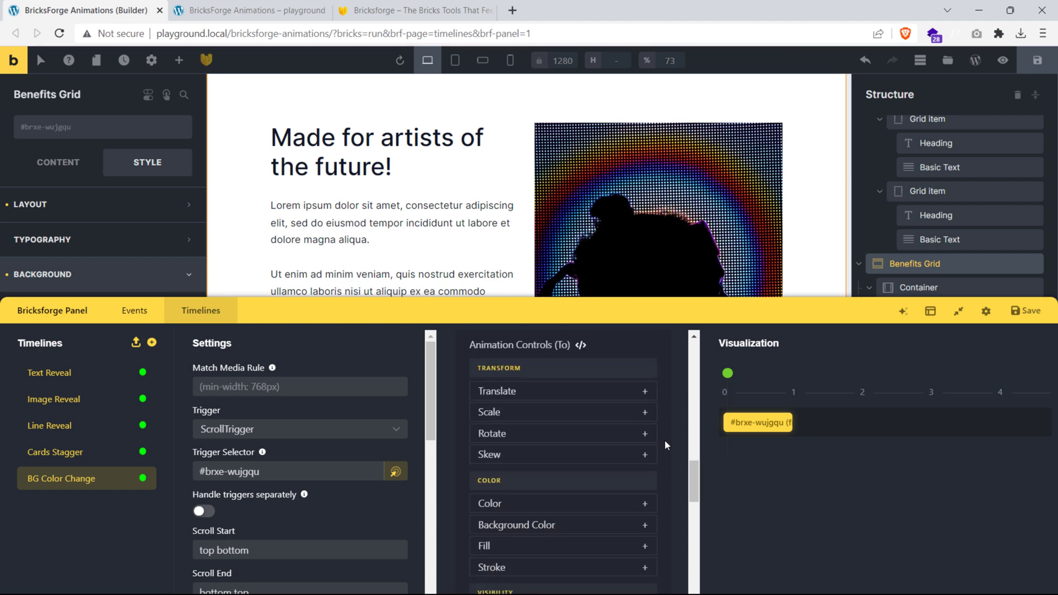
scroll(585, 399, down, 3)
click(576, 398)
click(584, 409)
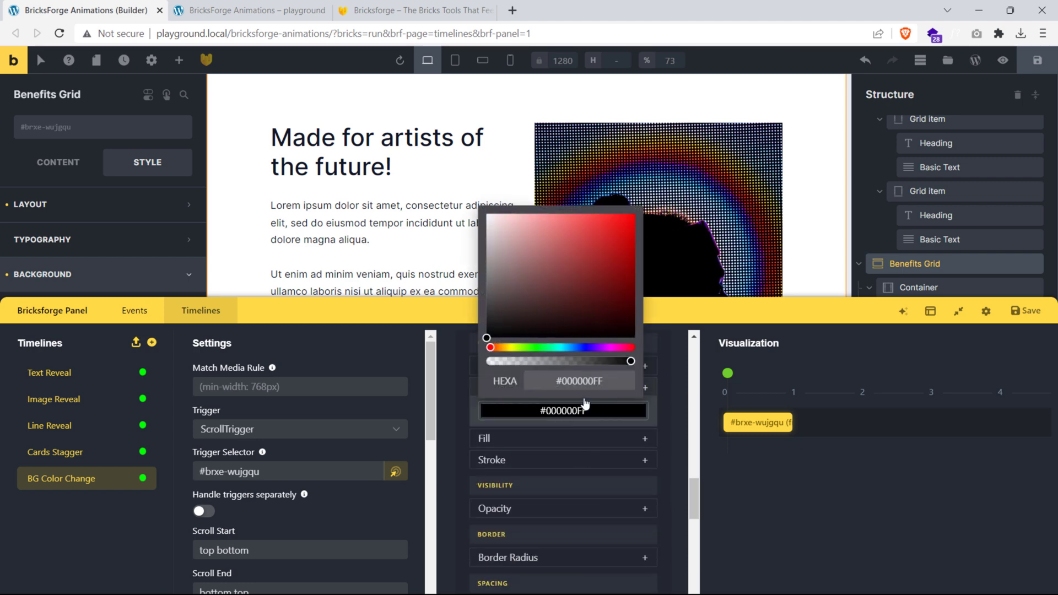
text(#fdf7c8)
key(Return)
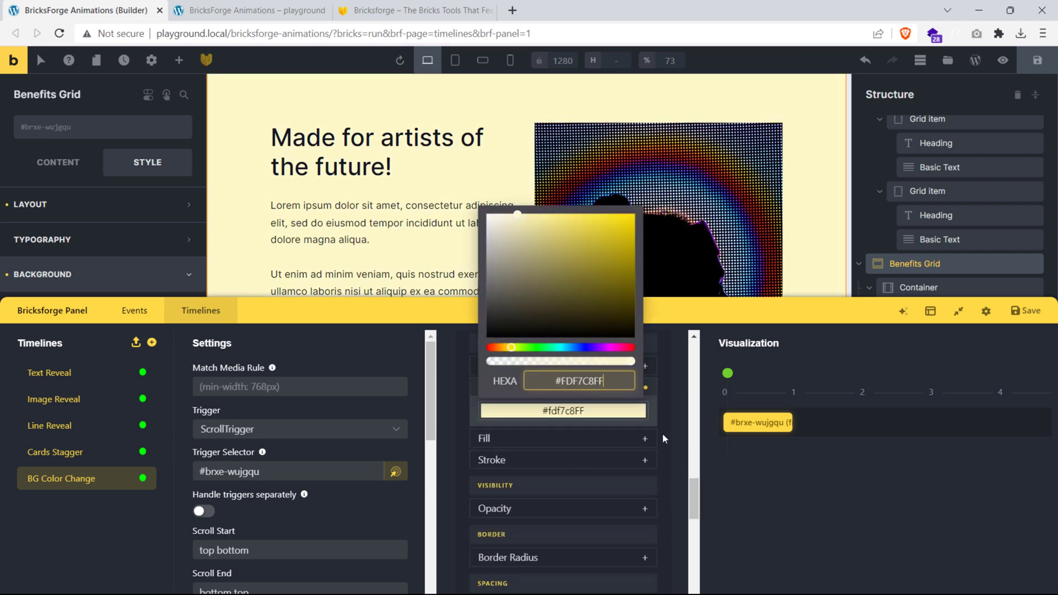
Step: Preview the BG Color Change timeline twice in the canvas
scroll(601, 472, up, 2)
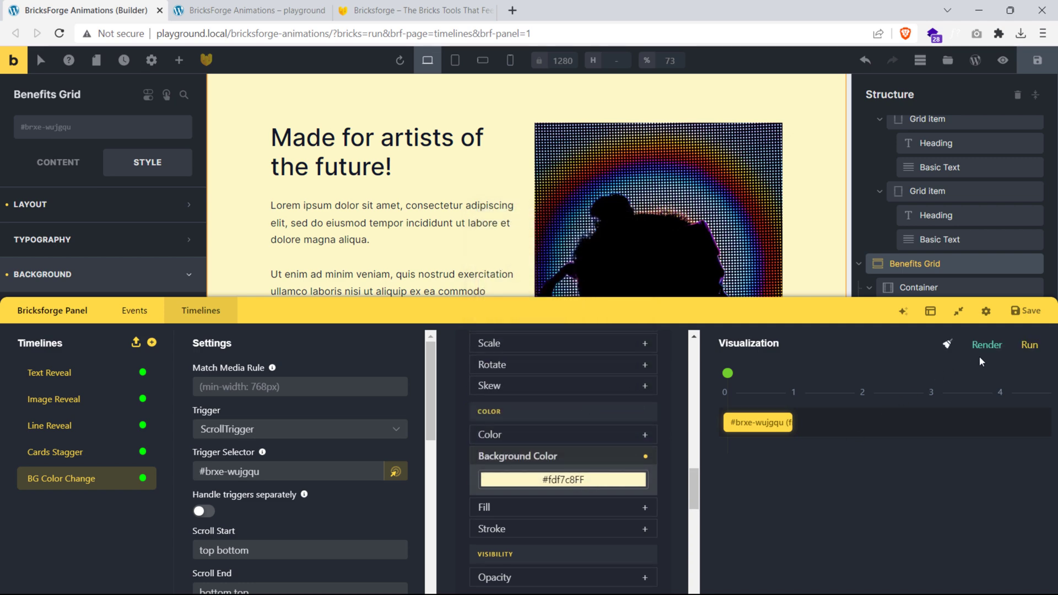
click(1041, 349)
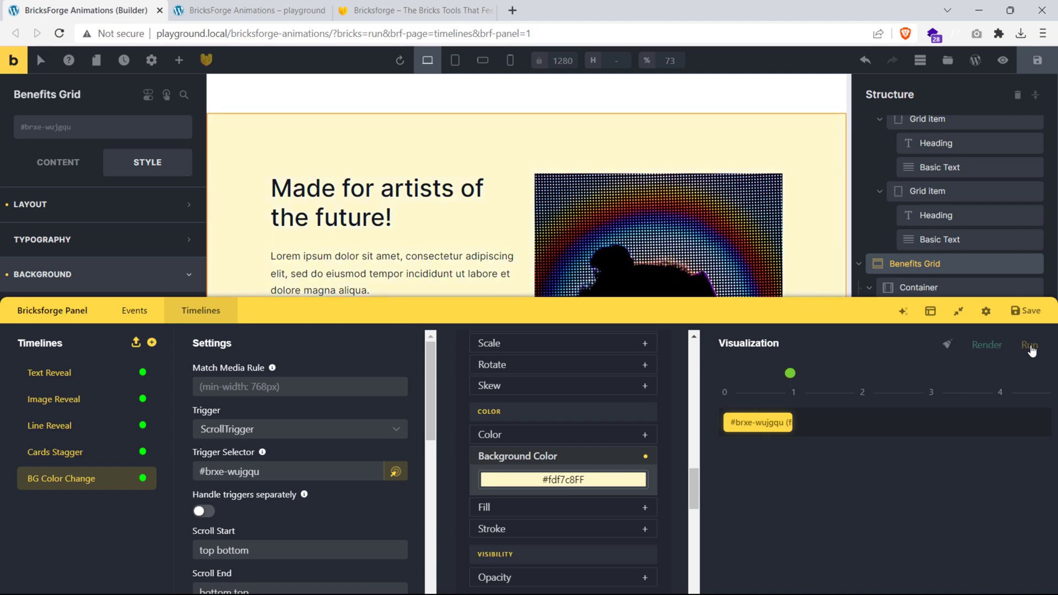
click(1031, 347)
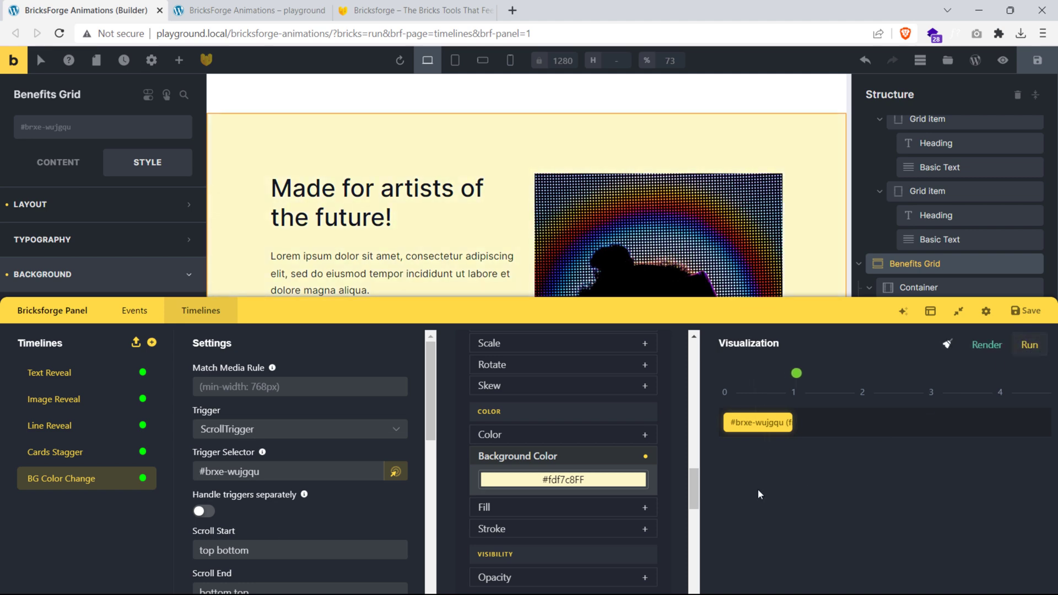
Step: Set the timeline's Scroll Start to "top center" and Scroll End to "center top"
scroll(275, 468, down, 3)
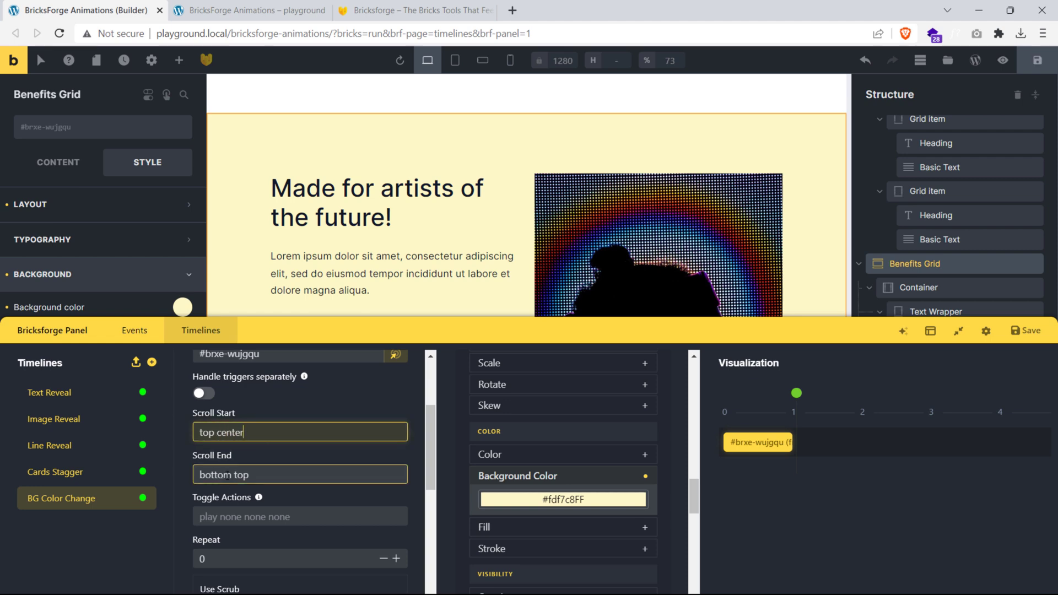
drag(232, 476, 200, 477)
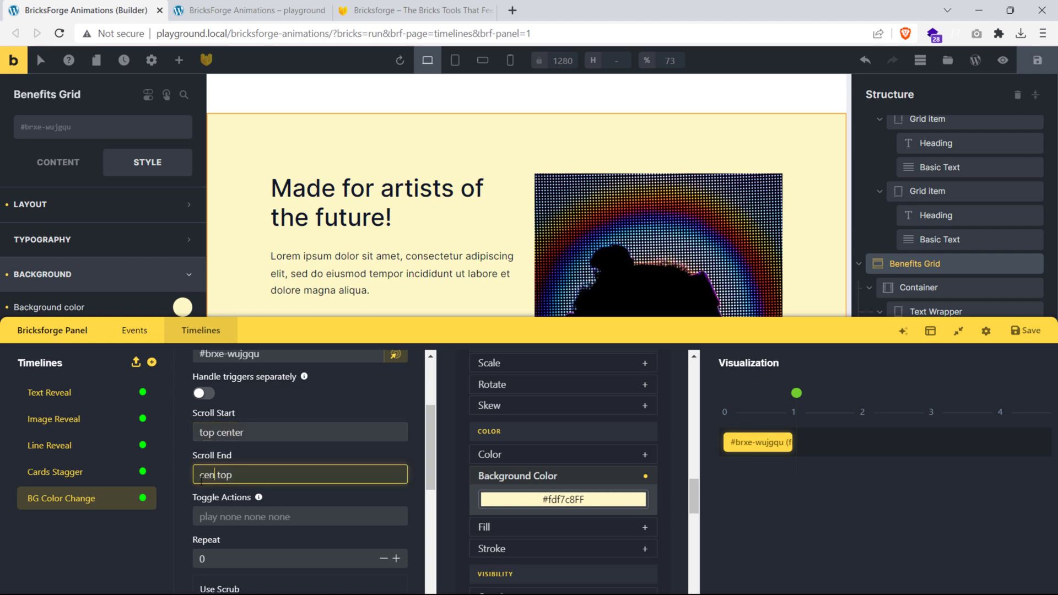
Step: Set the background animation's duration to 1.3 and its ease to default, and save the timelines
scroll(623, 493, down, 10)
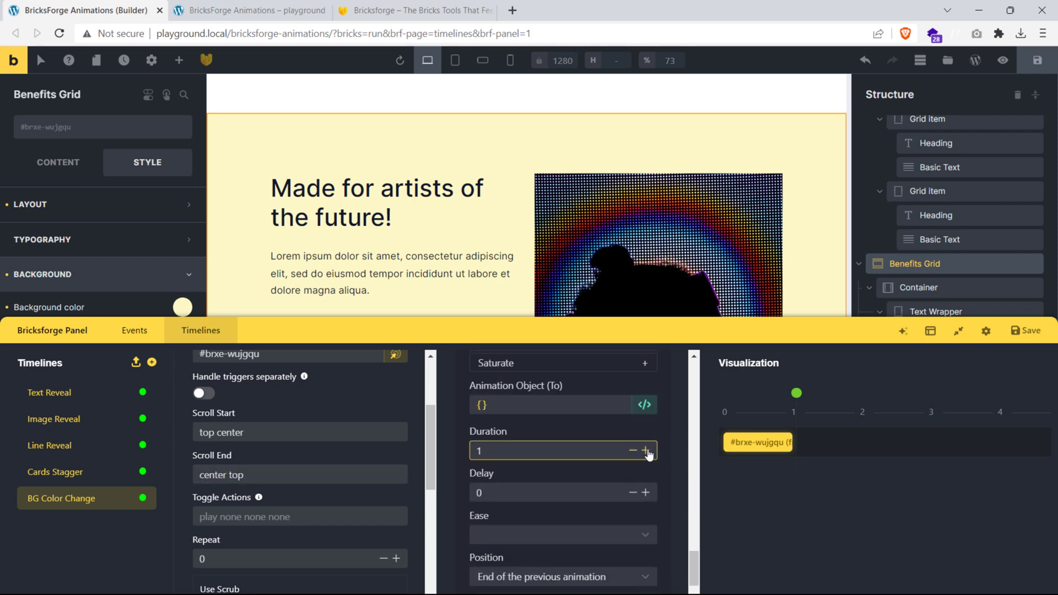
click(645, 451)
click(615, 535)
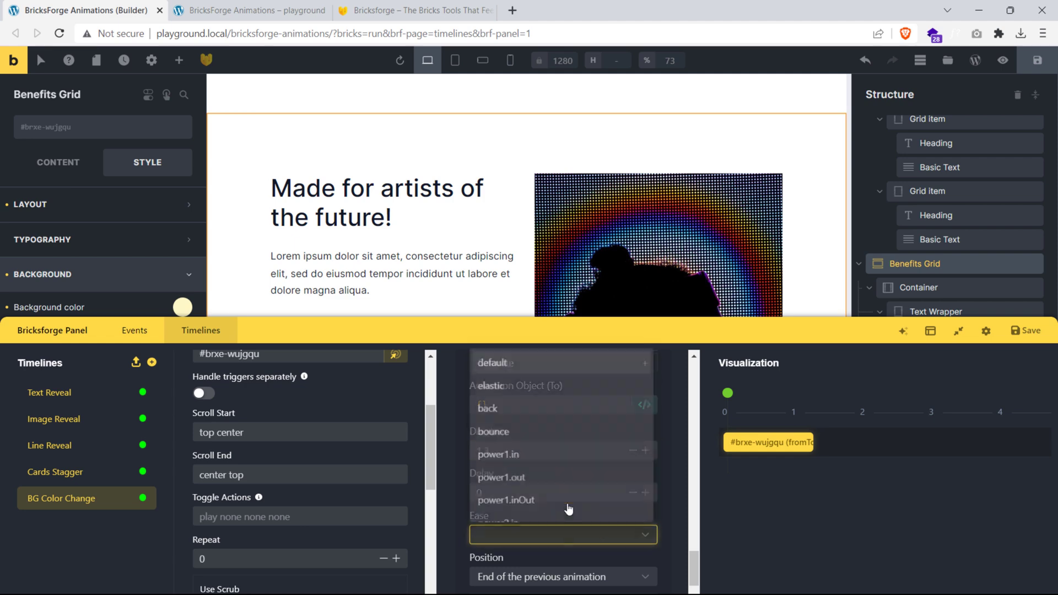
click(496, 356)
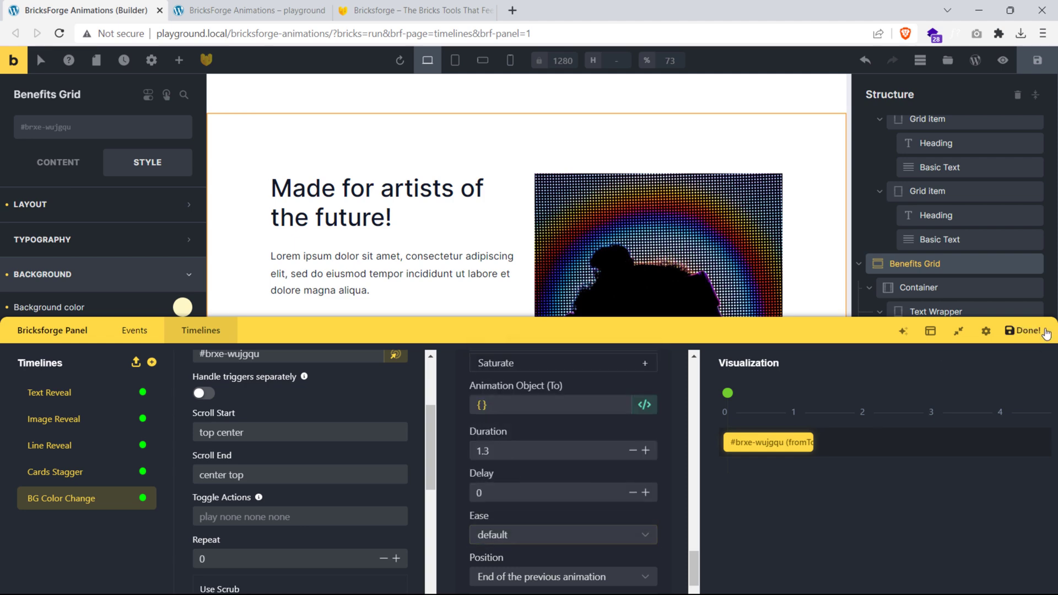
Step: Switch to the live page, reload it, and check the background color change on the "Made for artists of the future!" section
click(305, 20)
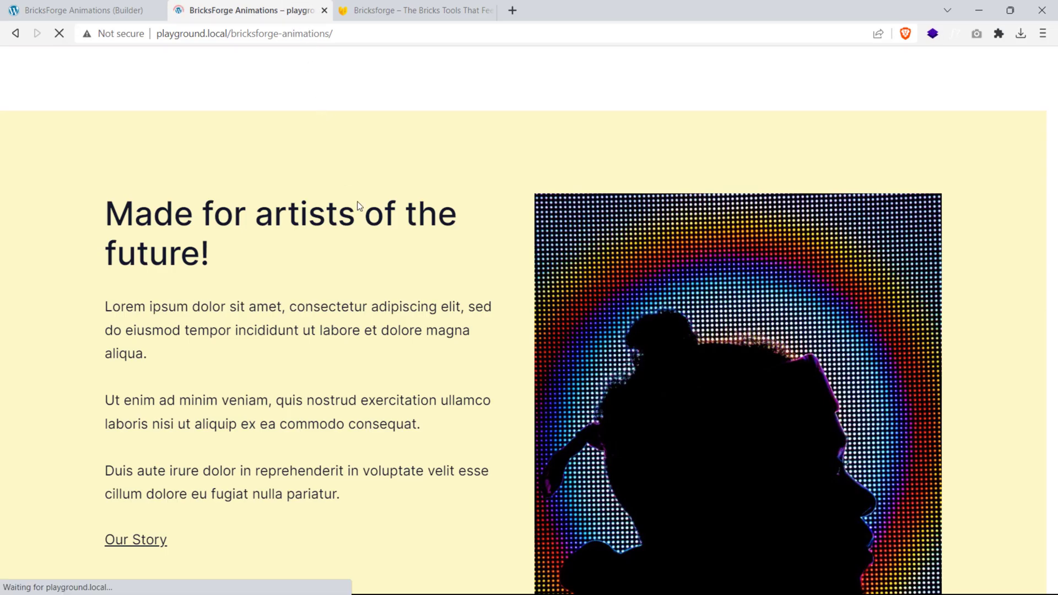
scroll(365, 210, down, 10)
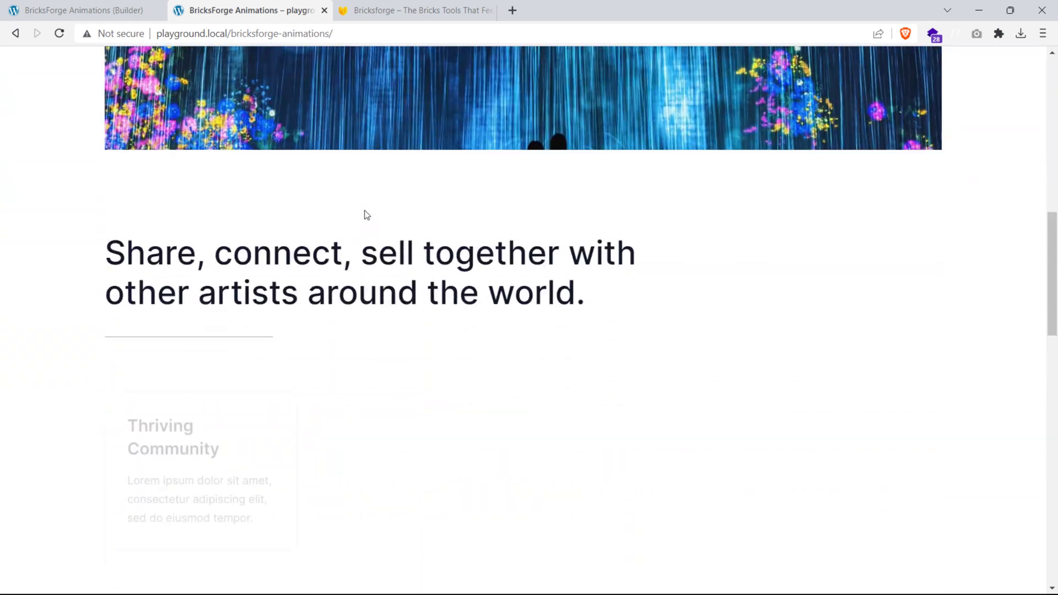
scroll(364, 210, down, 10)
scroll(349, 234, up, 3)
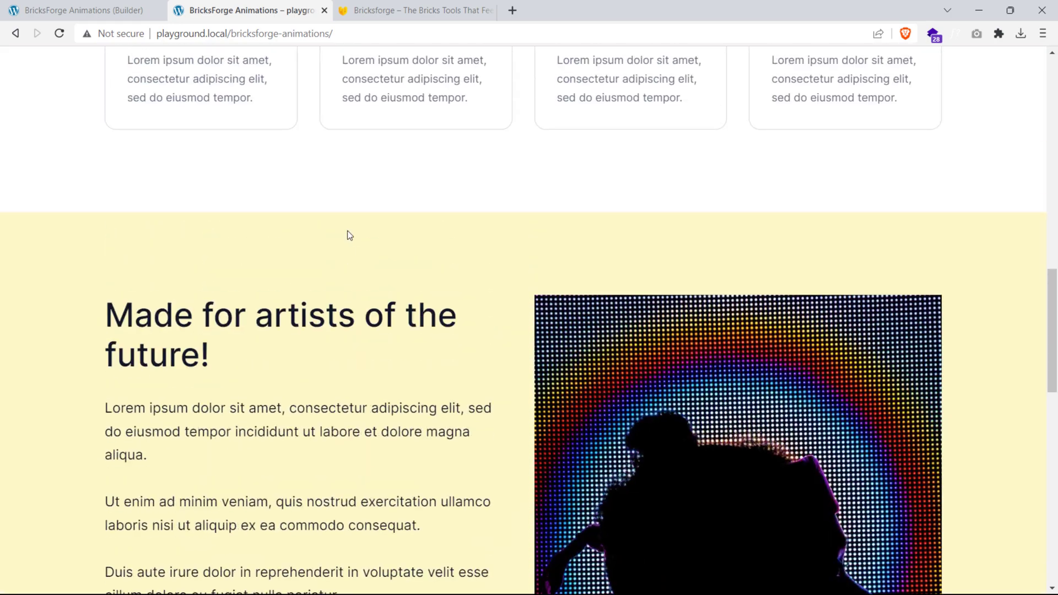
scroll(347, 231, up, 15)
scroll(347, 230, down, 1)
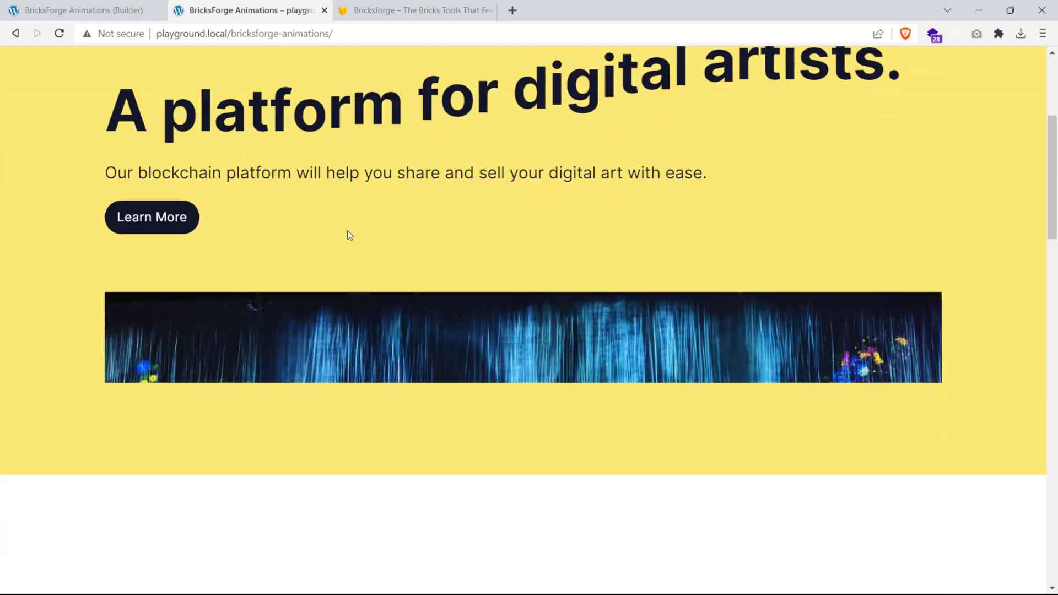
scroll(347, 231, down, 15)
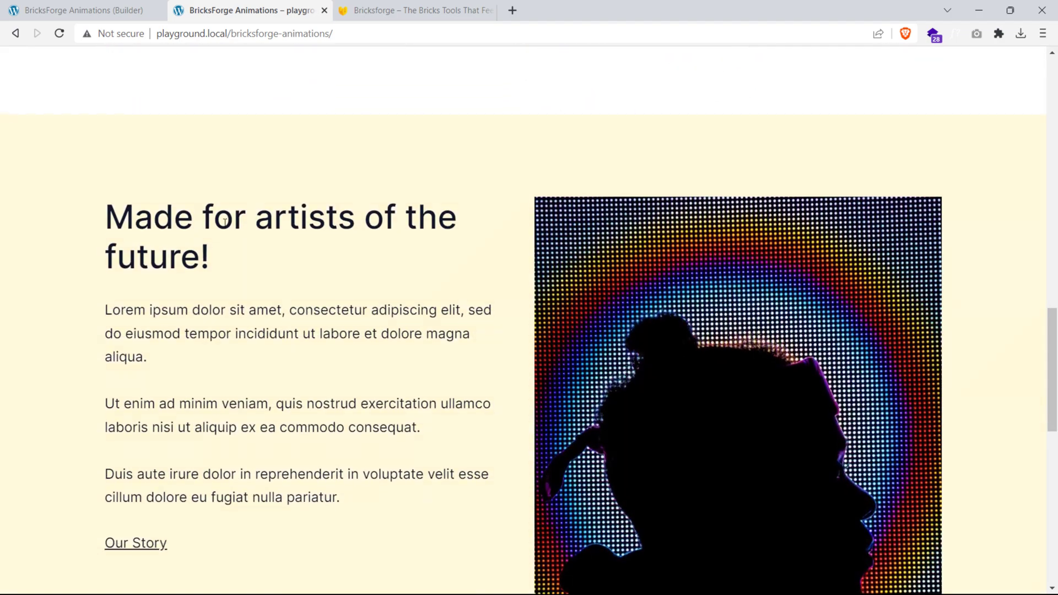
scroll(224, 222, down, 4)
Step: Replay the whole live page from the hero down to examine all the scroll animations together
scroll(312, 272, up, 14)
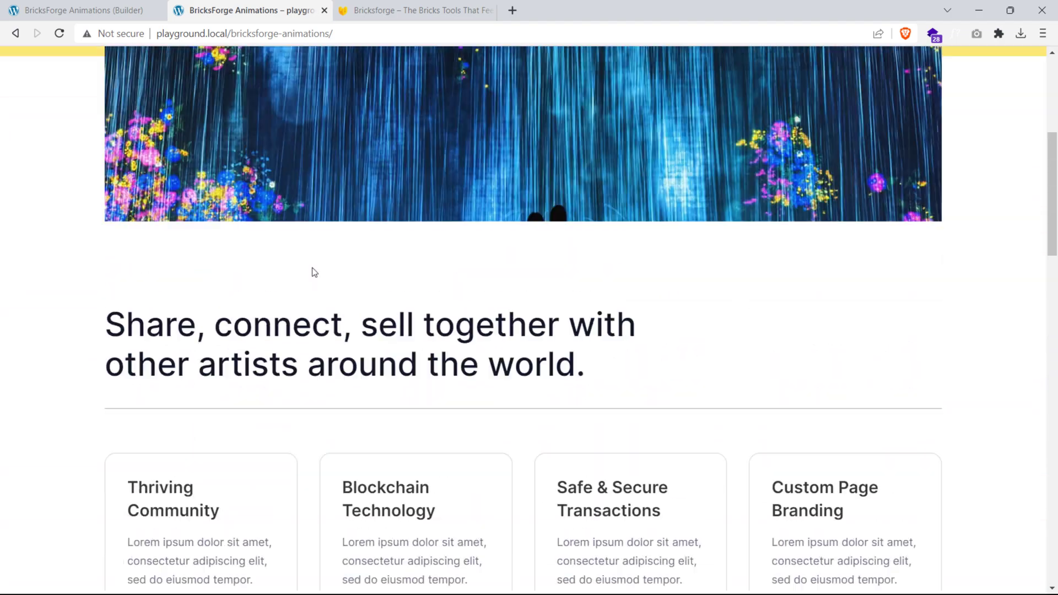
scroll(312, 268, up, 8)
scroll(306, 231, down, 2)
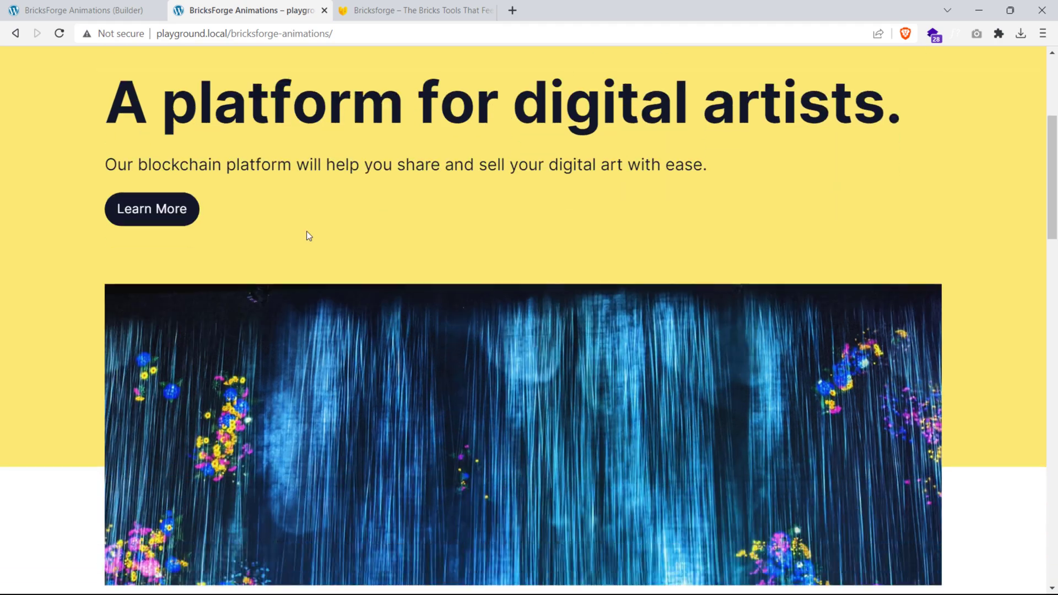
scroll(306, 235, down, 15)
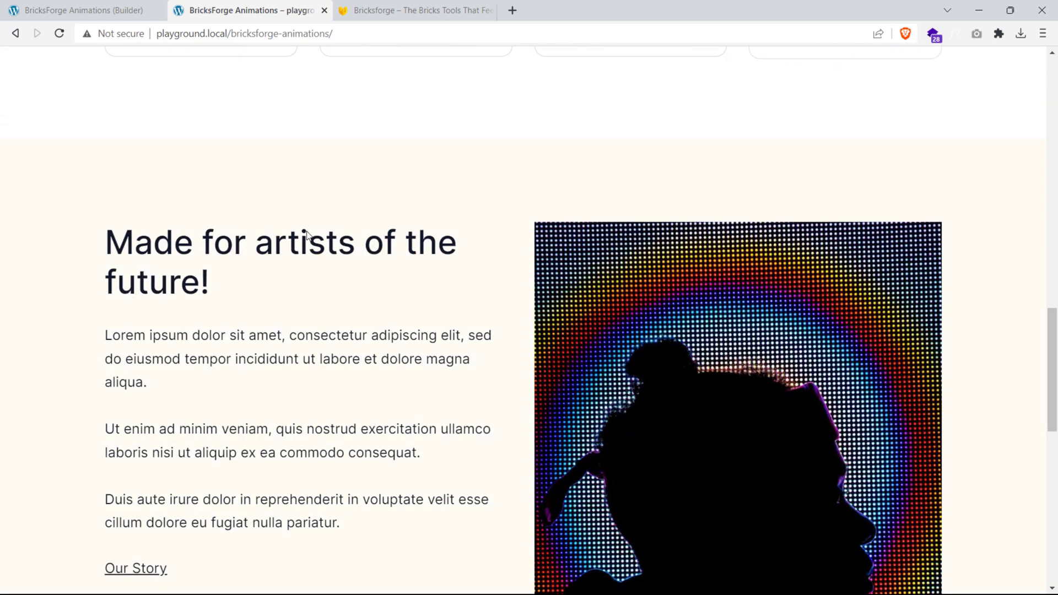
scroll(306, 236, down, 4)
scroll(311, 248, up, 12)
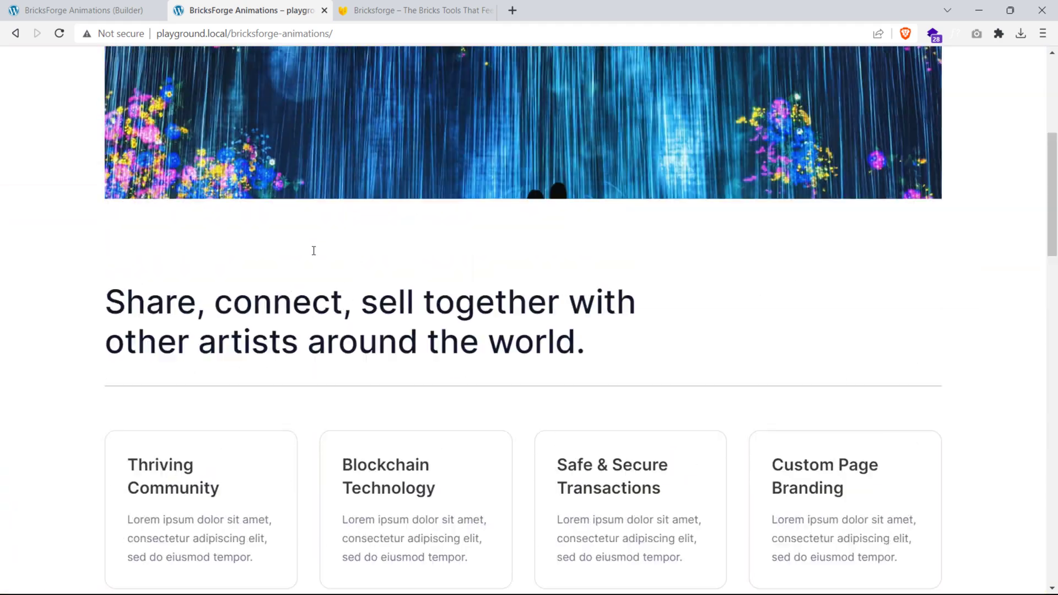
scroll(314, 250, up, 10)
scroll(702, 334, down, 8)
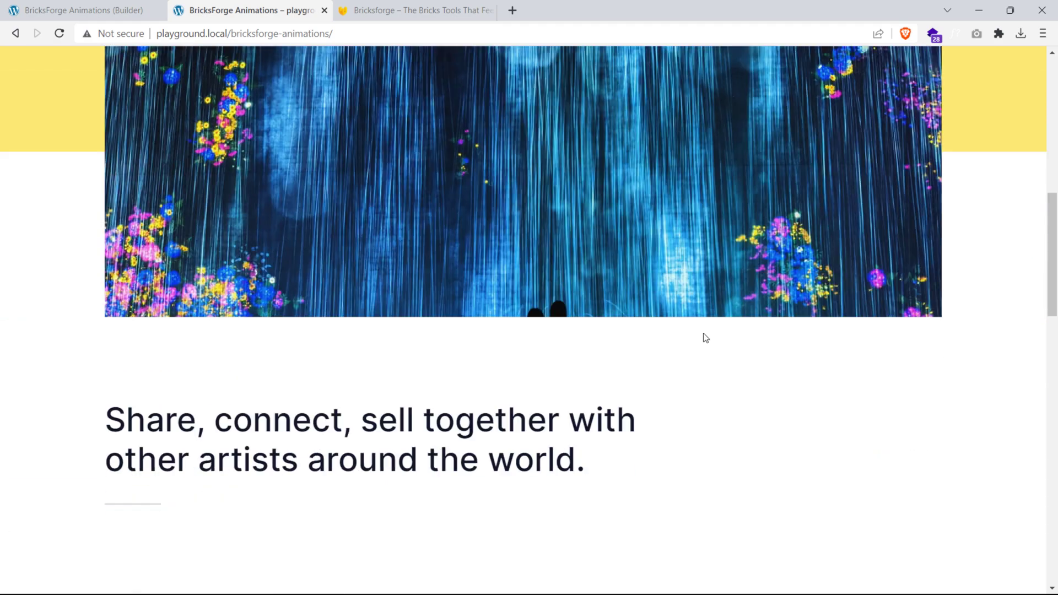
scroll(705, 337, down, 15)
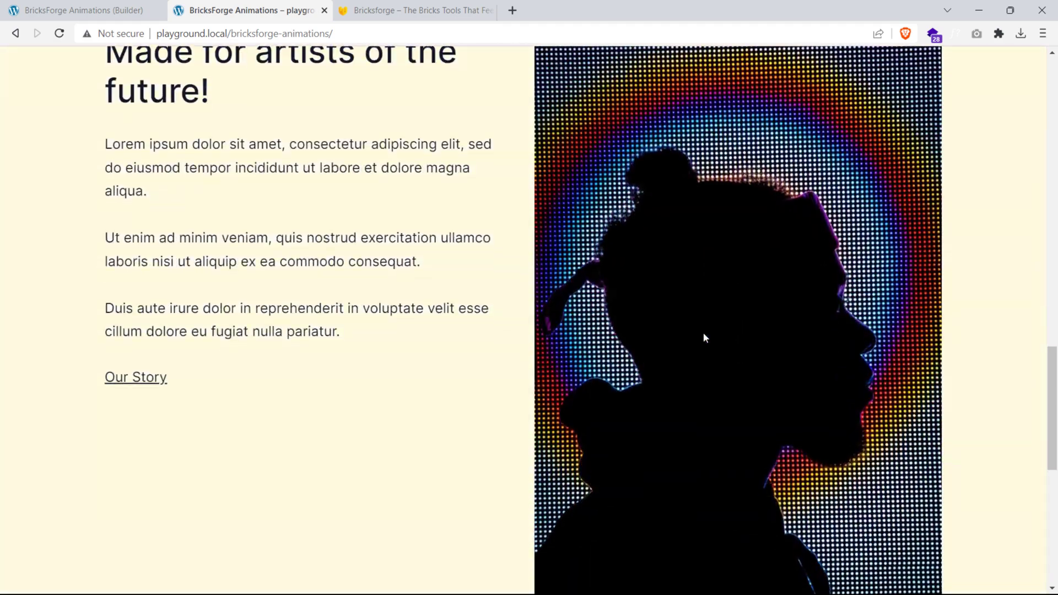
Step: Switch to the Bricksforge website and browse its feature sections, from Animations through the Bricksforge Panel, Terminal and Pro Forms to Popups
scroll(703, 338, down, 9)
click(414, 10)
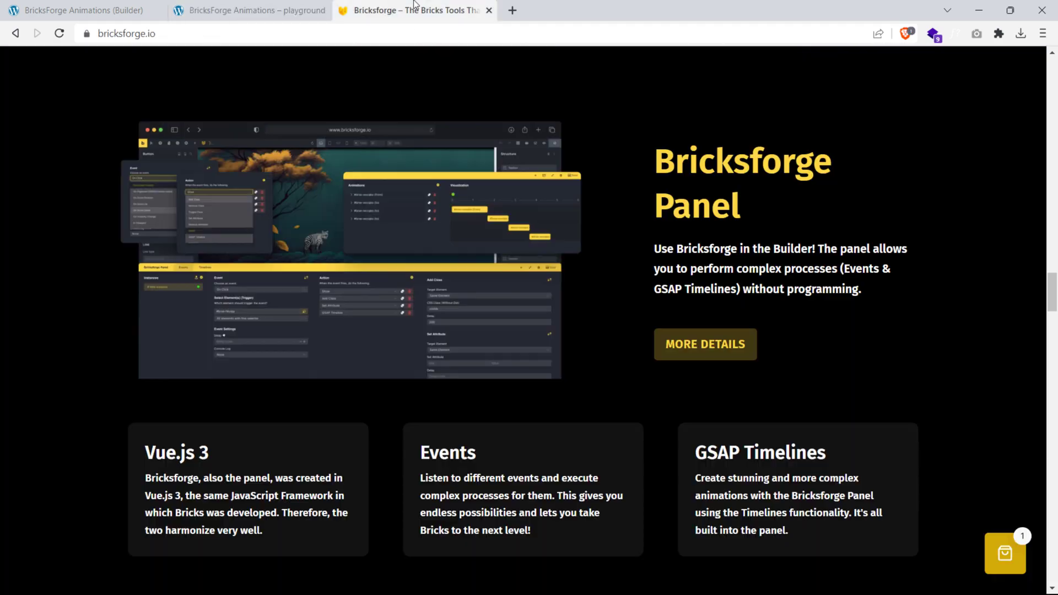
scroll(585, 270, up, 12)
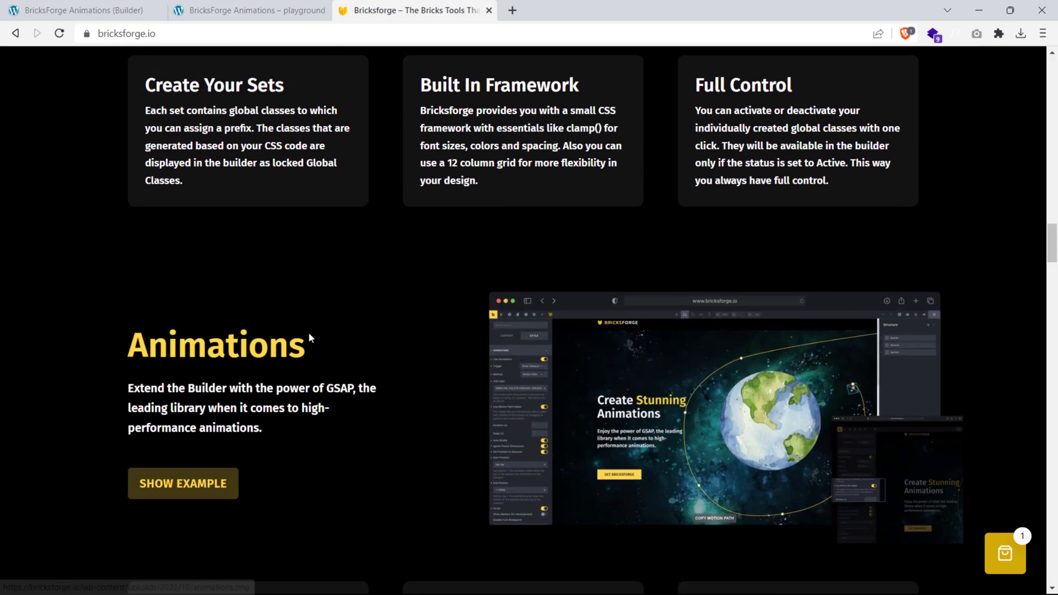
scroll(406, 329, down, 6)
scroll(405, 329, down, 12)
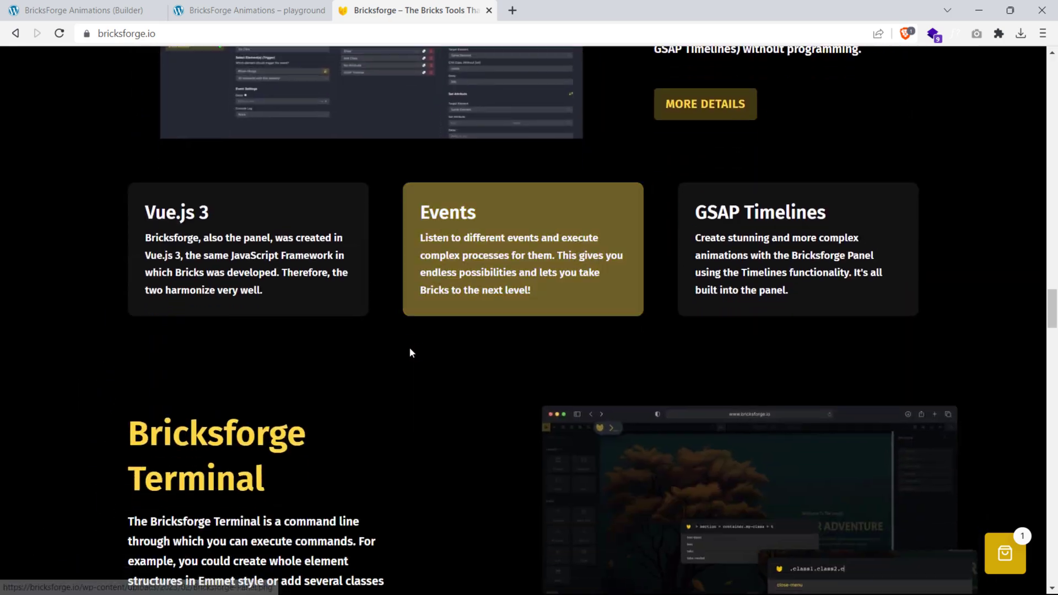
scroll(511, 431, down, 10)
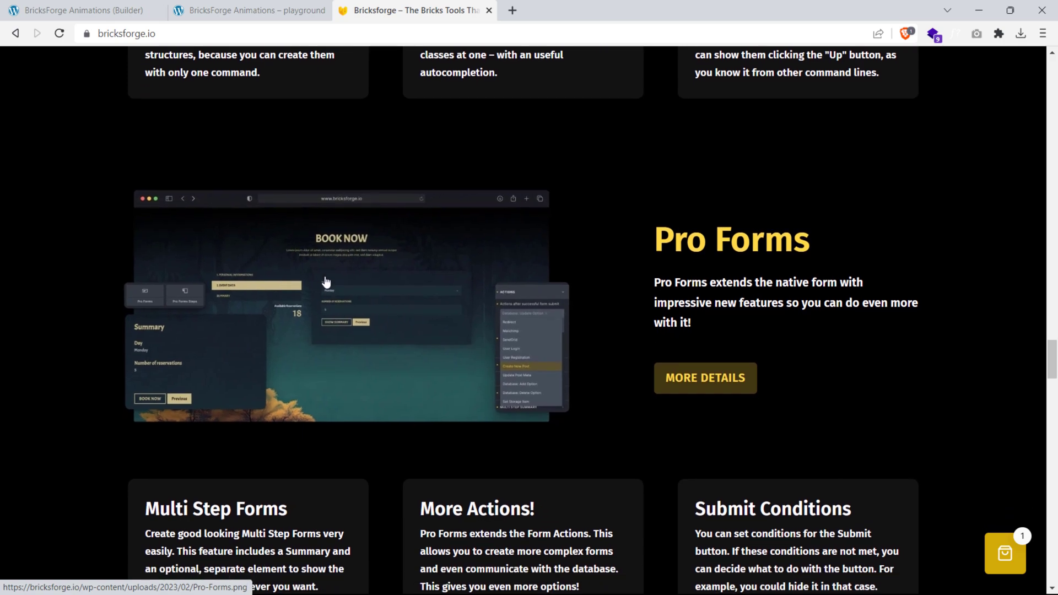
scroll(703, 352, down, 3)
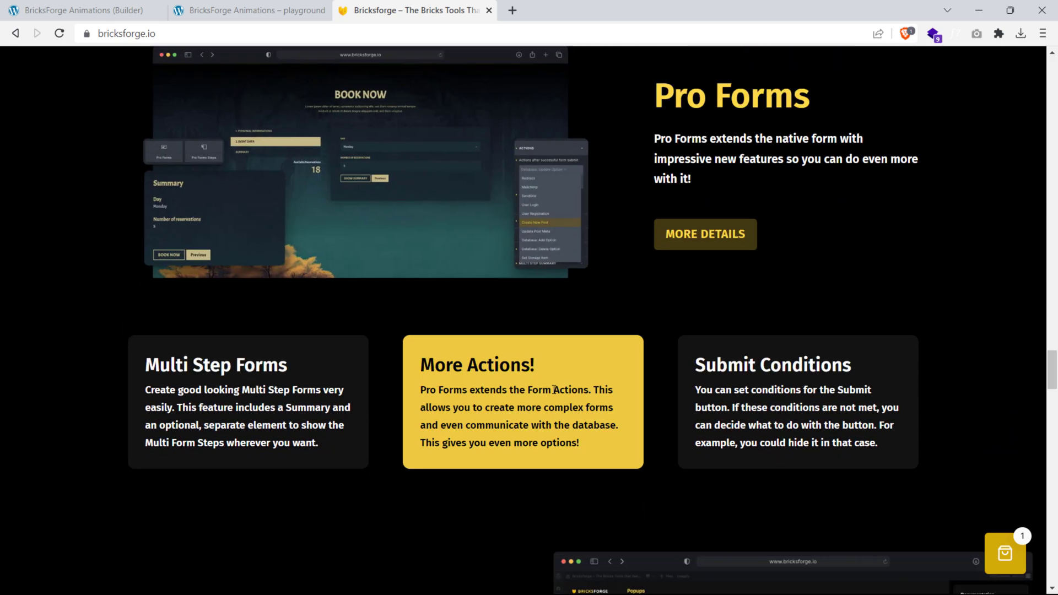
scroll(703, 349, down, 12)
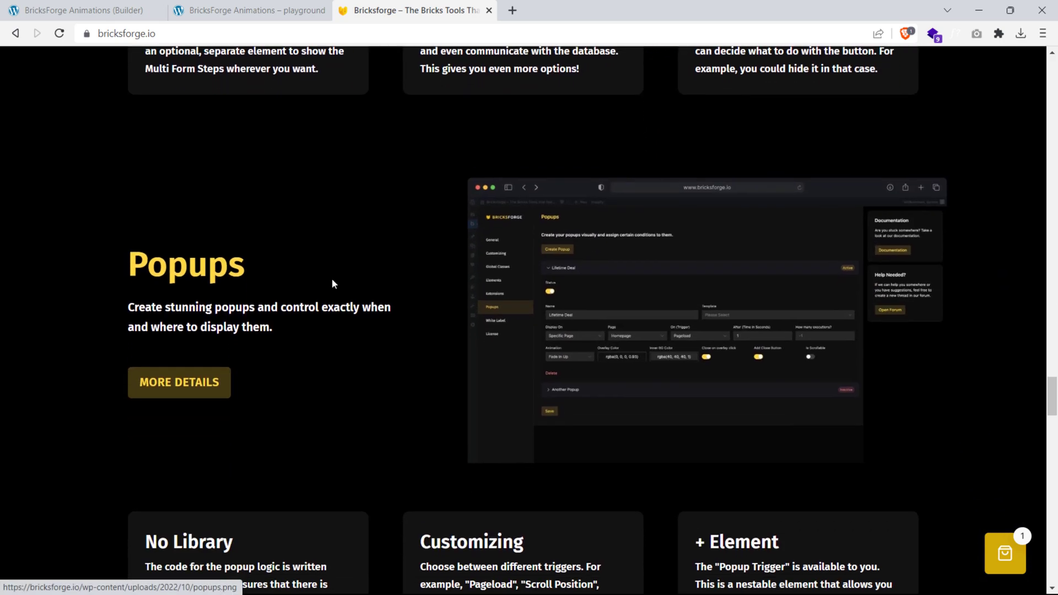
Step: Return to the live playground page and reload it to replay the hero heading's text reveal and the image reveal
key(ctrl+Page_Up)
key(F5)
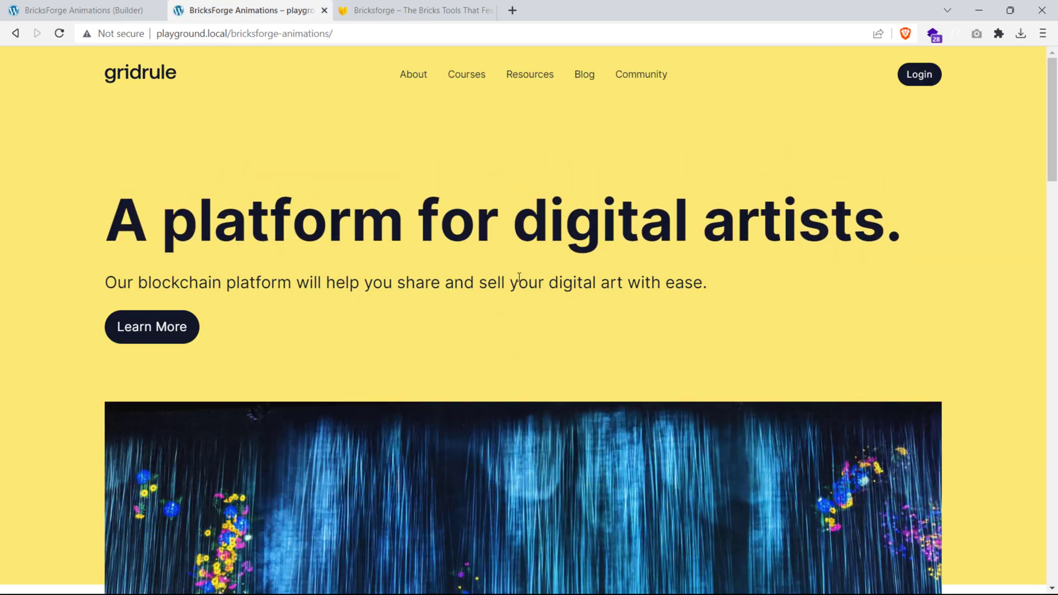
key(F5)
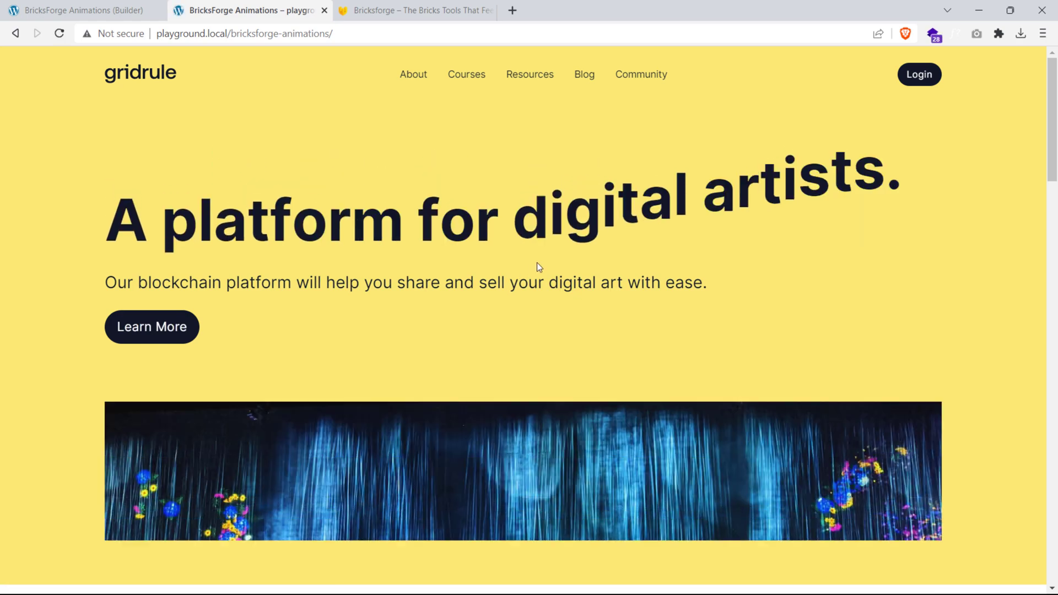